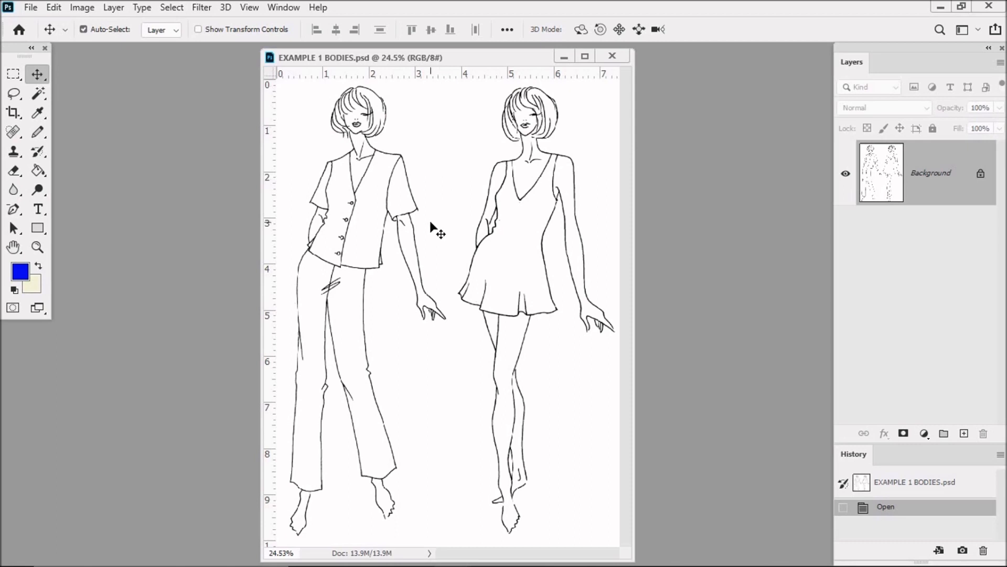
# Apply a Threshold adjustment at level 128 to the two-figure line drawing
pyautogui.click(37, 247)
pyautogui.moveTo(386, 205); pyautogui.dragTo(412, 235)
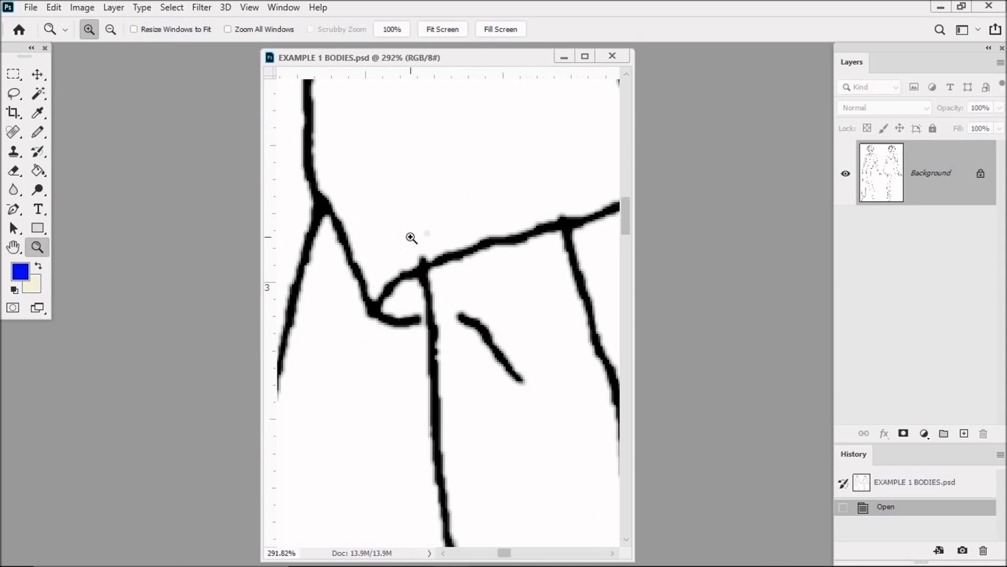
pyautogui.doubleClick(13, 248)
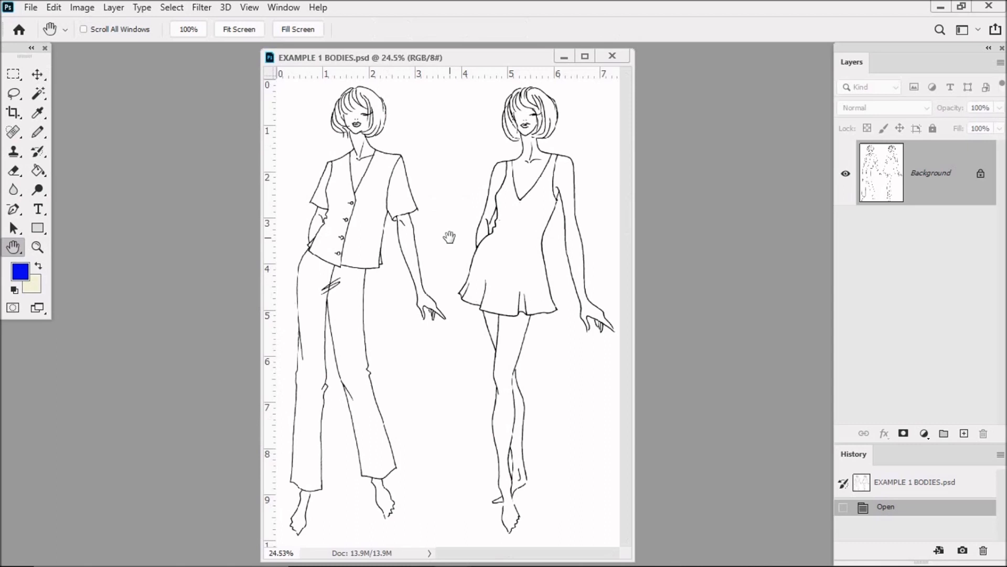
pyautogui.hotkey('ctrl', 'space')
pyautogui.click(82, 8)
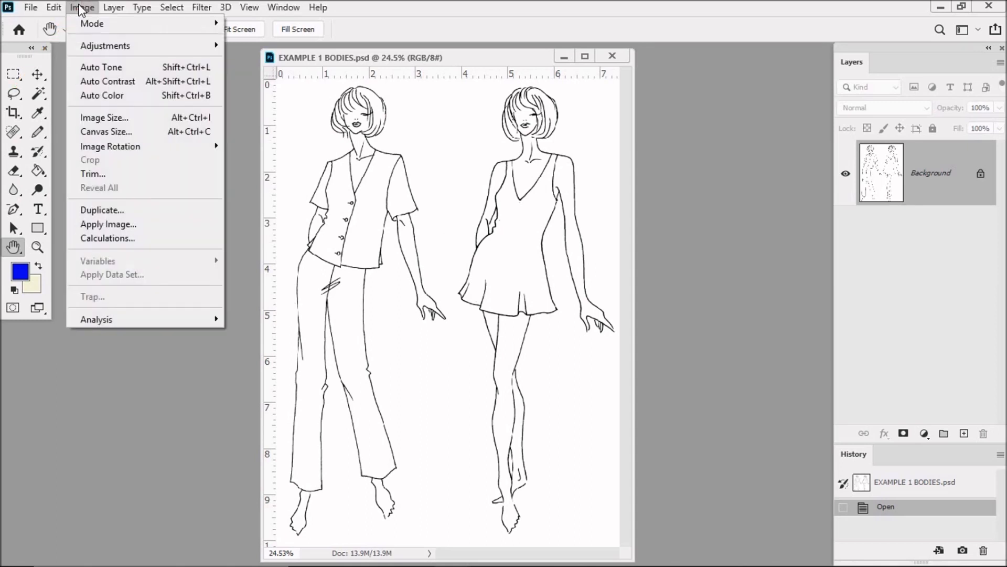
pyautogui.moveTo(96, 44)
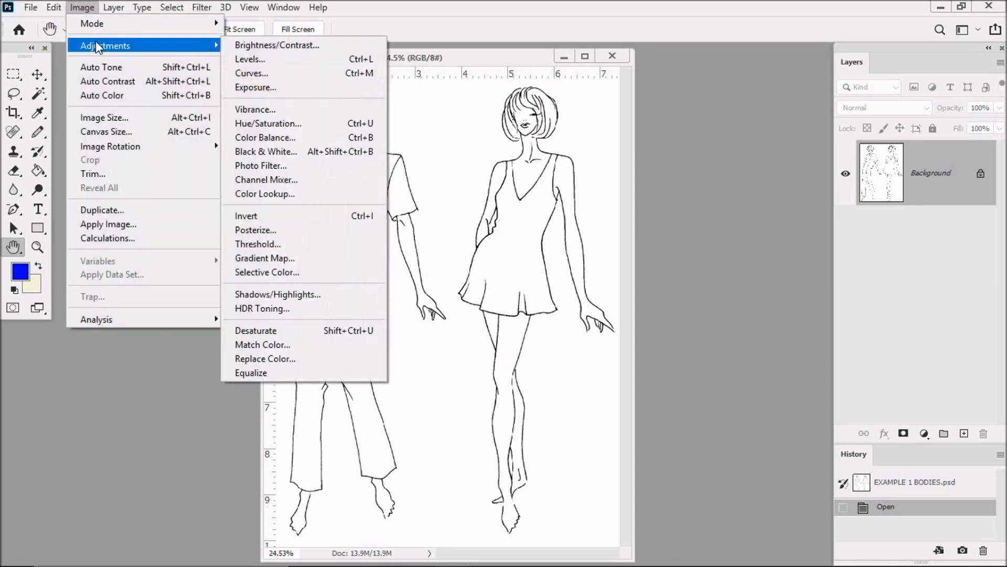
pyautogui.click(275, 244)
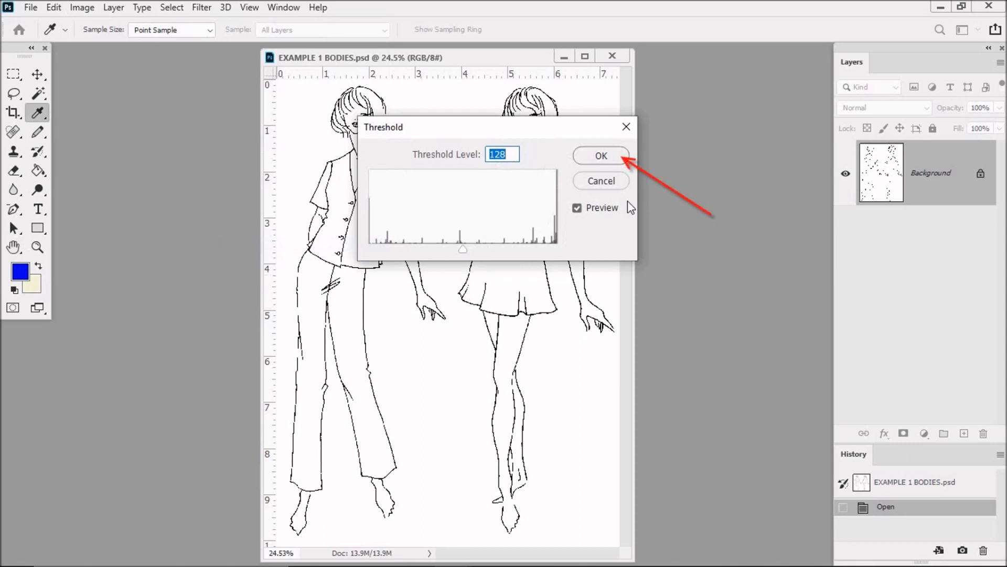
pyautogui.click(608, 155)
pyautogui.press('h')
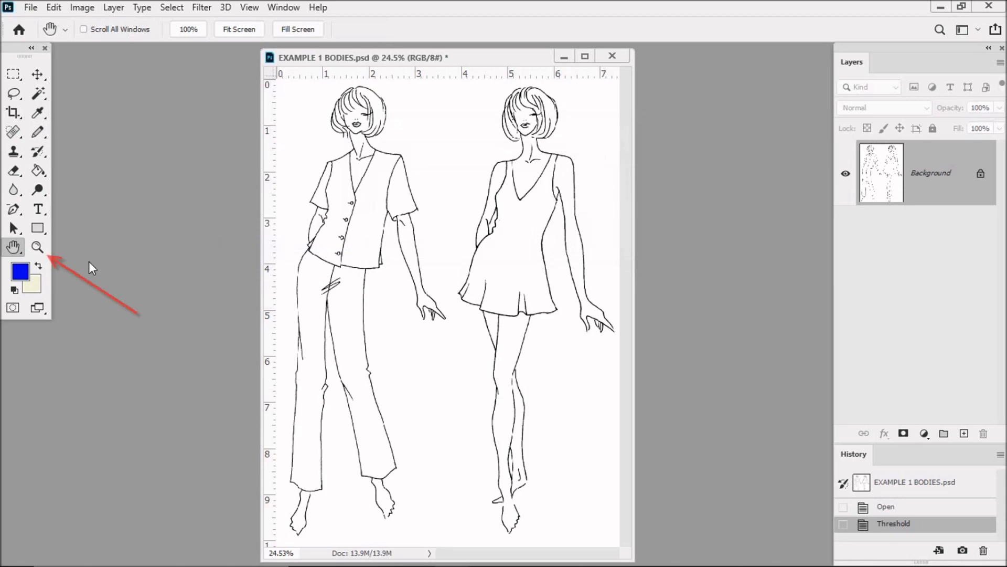
# Inspect the line edges at the jacket's side hem, and widen the document window on both sides
pyautogui.click(37, 247)
pyautogui.moveTo(367, 245); pyautogui.dragTo(391, 266)
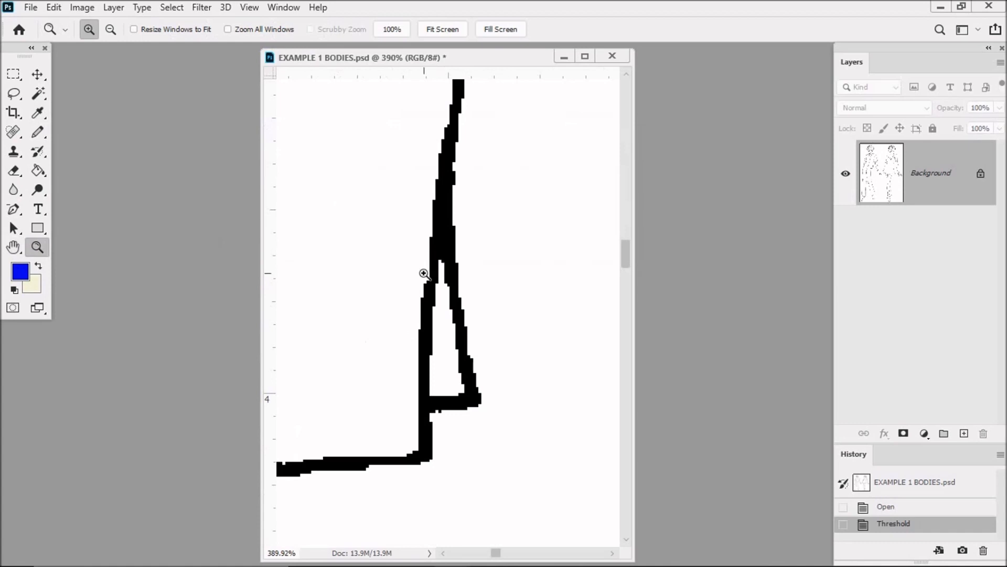
pyautogui.scroll(-10, 425, 271)
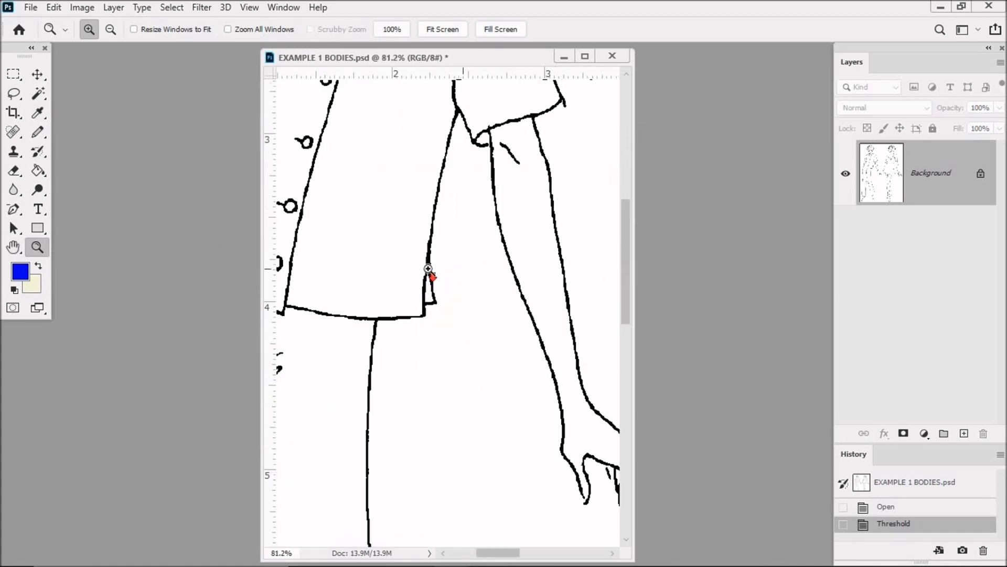
pyautogui.scroll(-1, 428, 269)
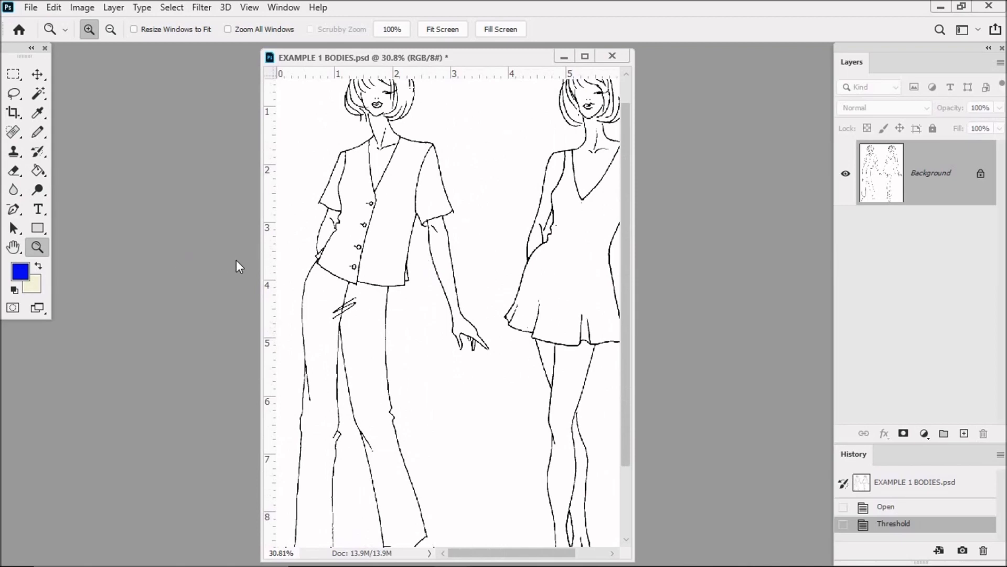
pyautogui.moveTo(260, 266); pyautogui.dragTo(125, 266)
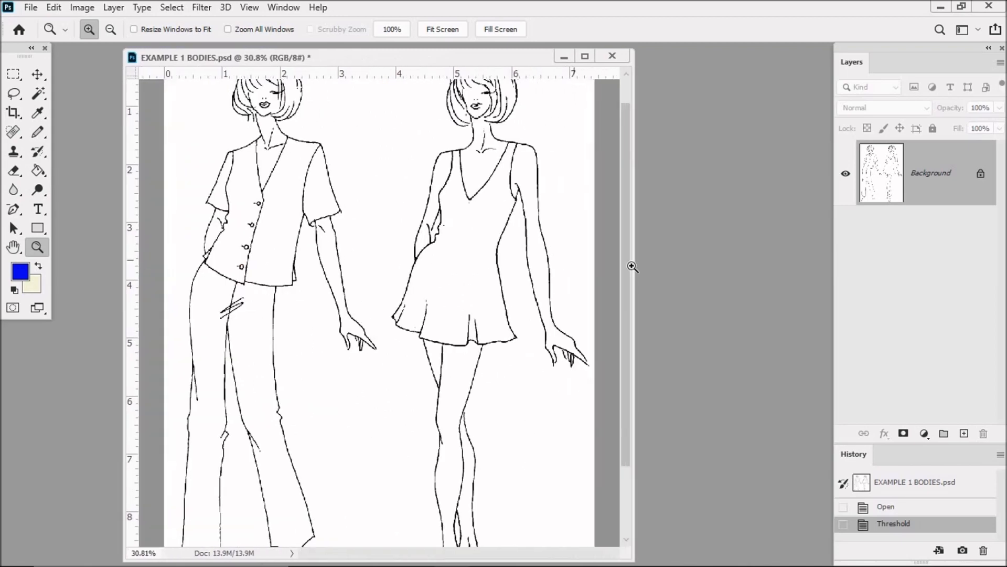
pyautogui.moveTo(632, 266); pyautogui.dragTo(748, 266)
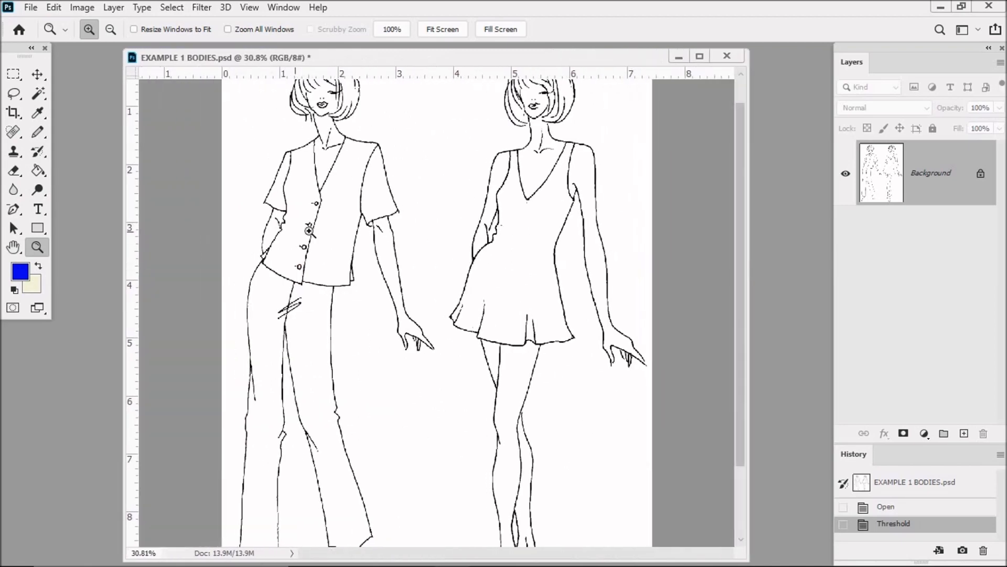
# Set the foreground colour to white (ffffff) by sampling the blank area inside the dress
pyautogui.click(13, 246)
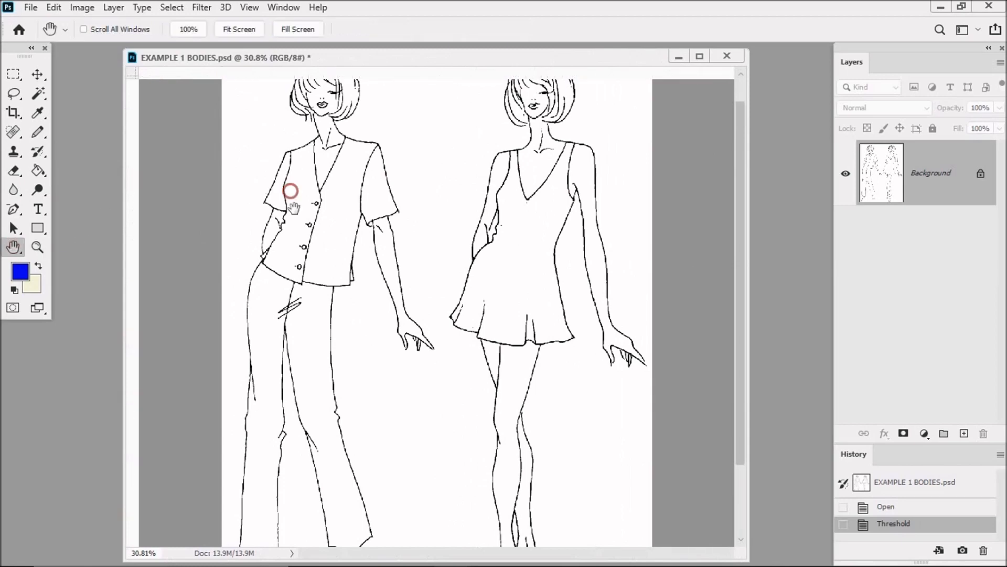
pyautogui.moveTo(288, 187); pyautogui.dragTo(290, 238)
pyautogui.click(37, 246)
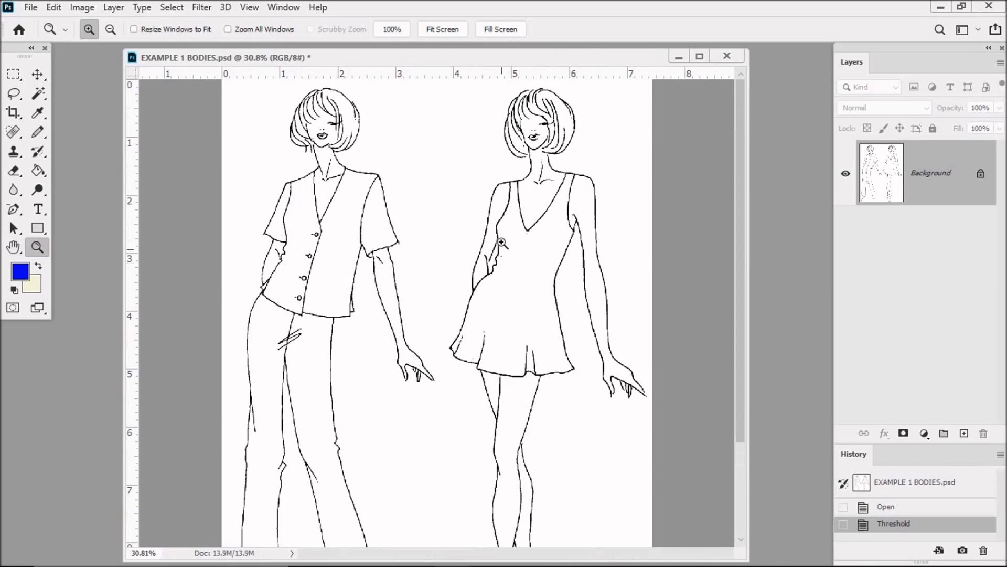
pyautogui.moveTo(483, 191); pyautogui.dragTo(600, 300)
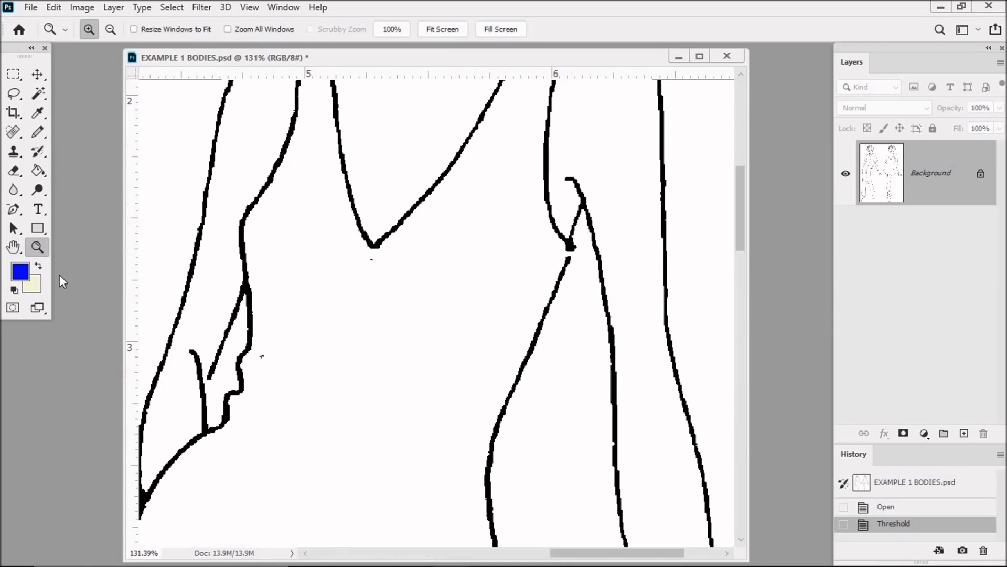
pyautogui.click(20, 271)
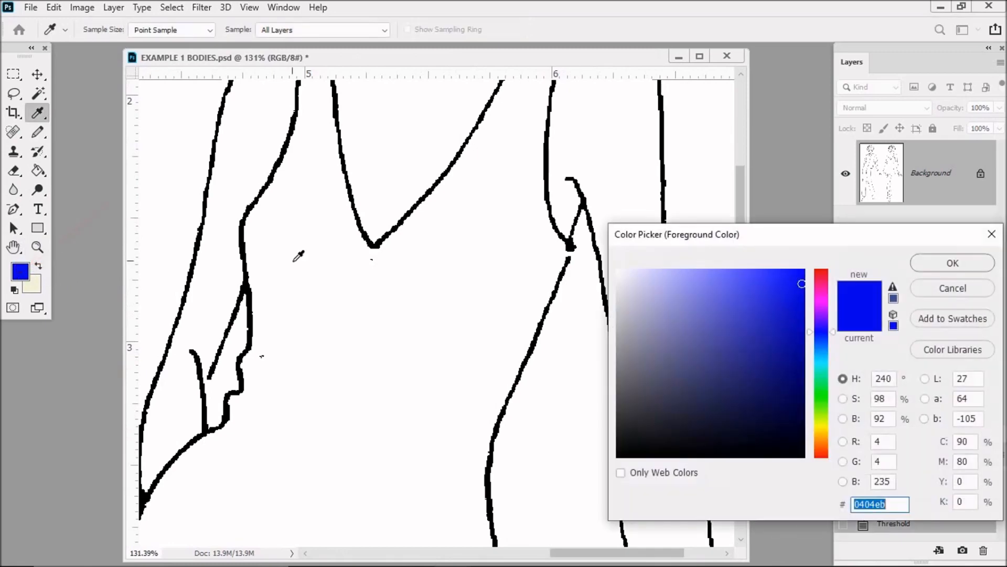
pyautogui.click(286, 269)
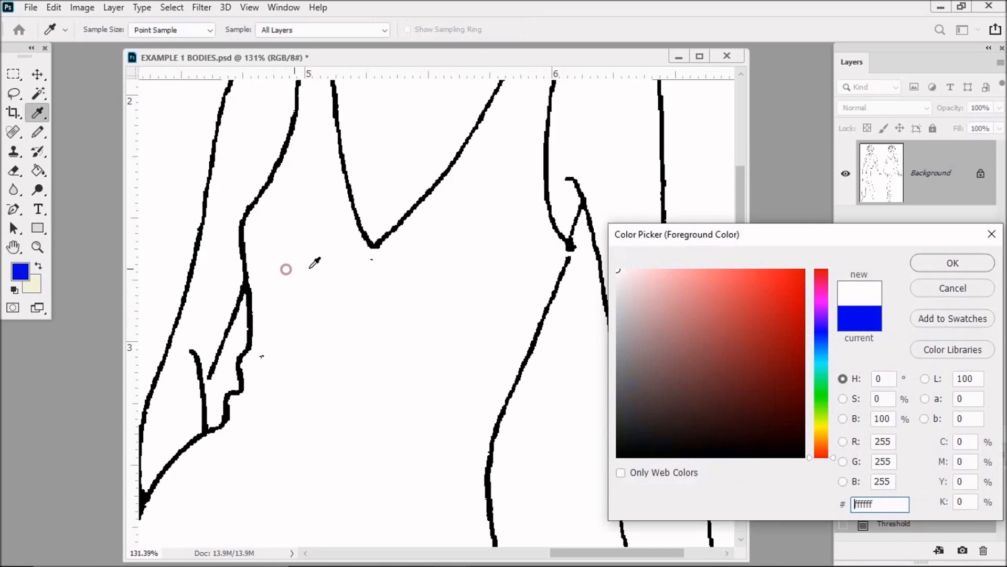
pyautogui.click(953, 265)
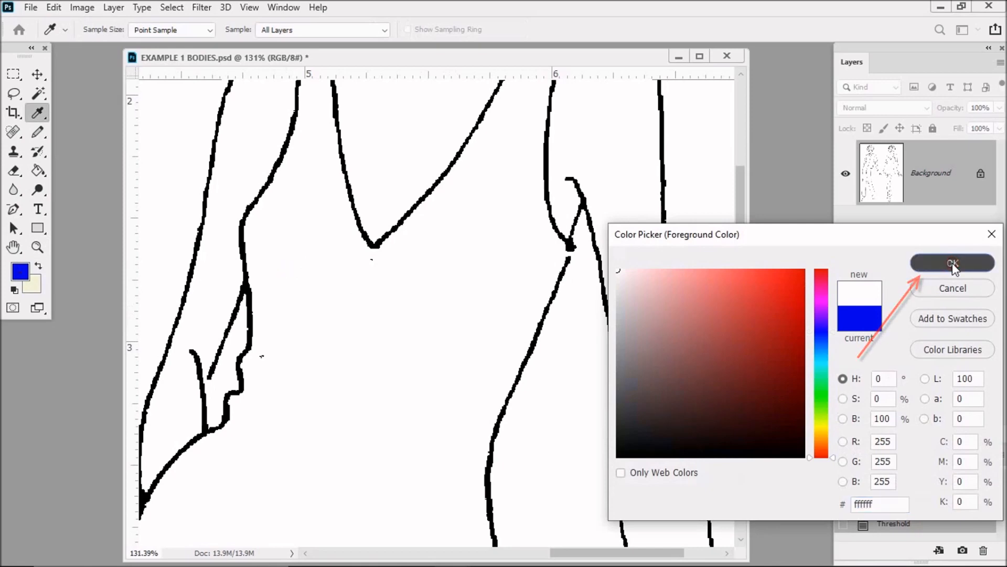
pyautogui.press('z')
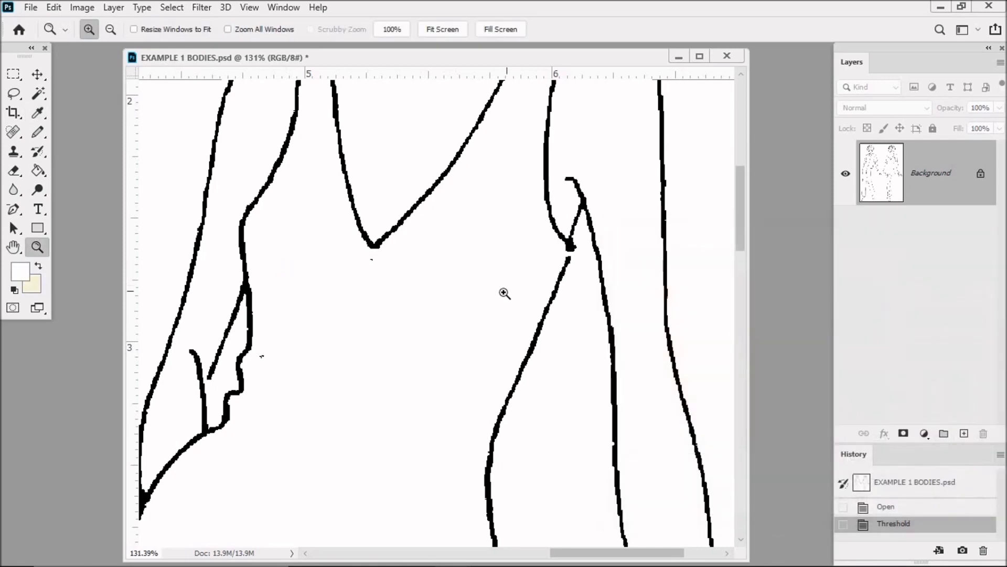
# Paint out the stray specks below the dress neckline and near the waist with the white Pencil
pyautogui.click(32, 133)
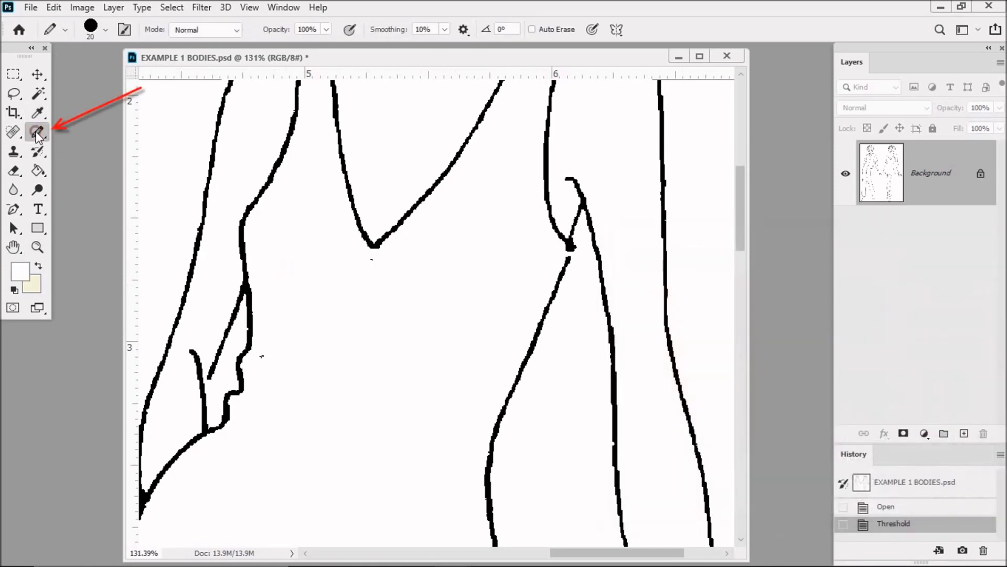
pyautogui.click(373, 263)
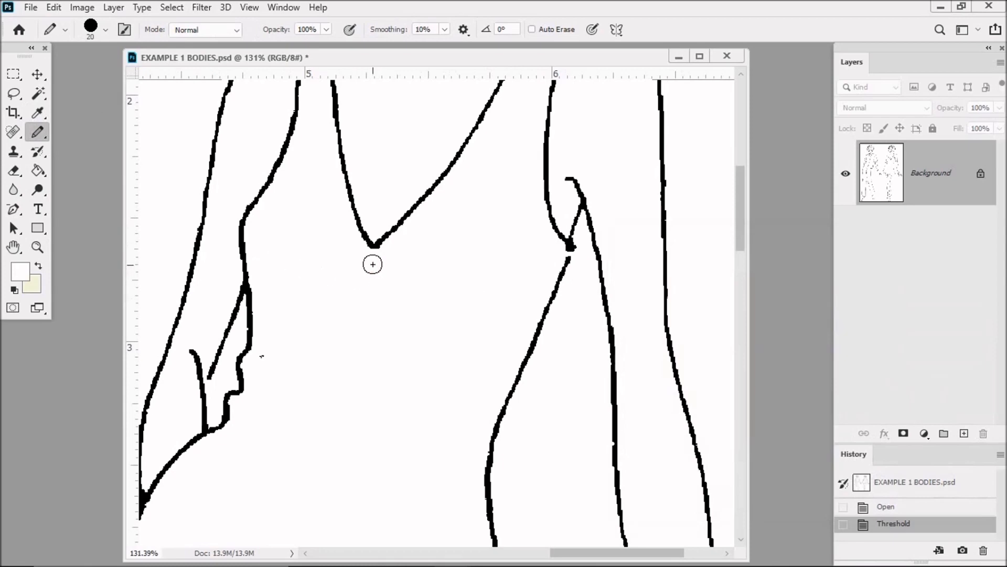
pyautogui.moveTo(265, 357); pyautogui.dragTo(309, 347)
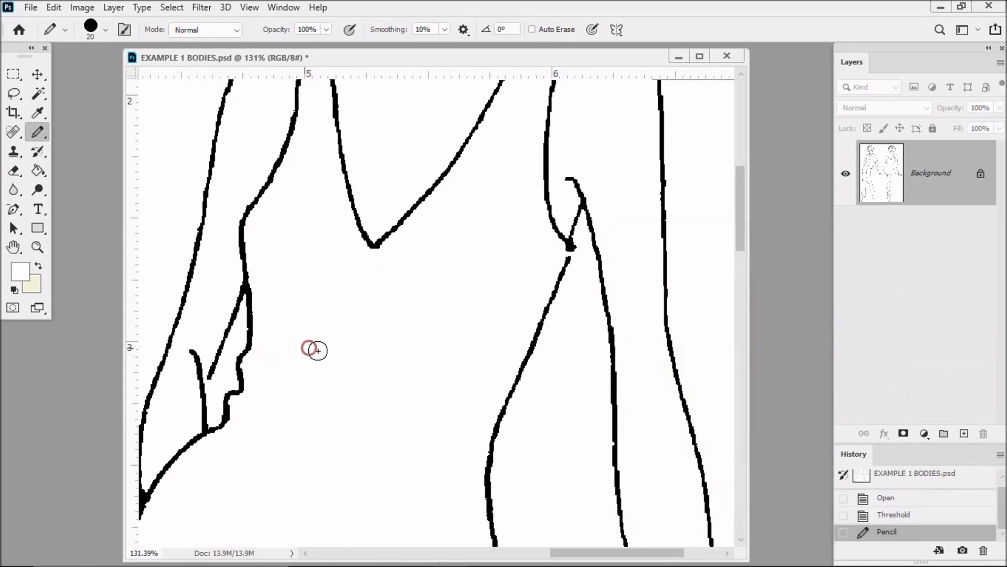
# Paint out the stray speck just above the dress hem with the white Pencil
pyautogui.scroll(-5, 318, 350)
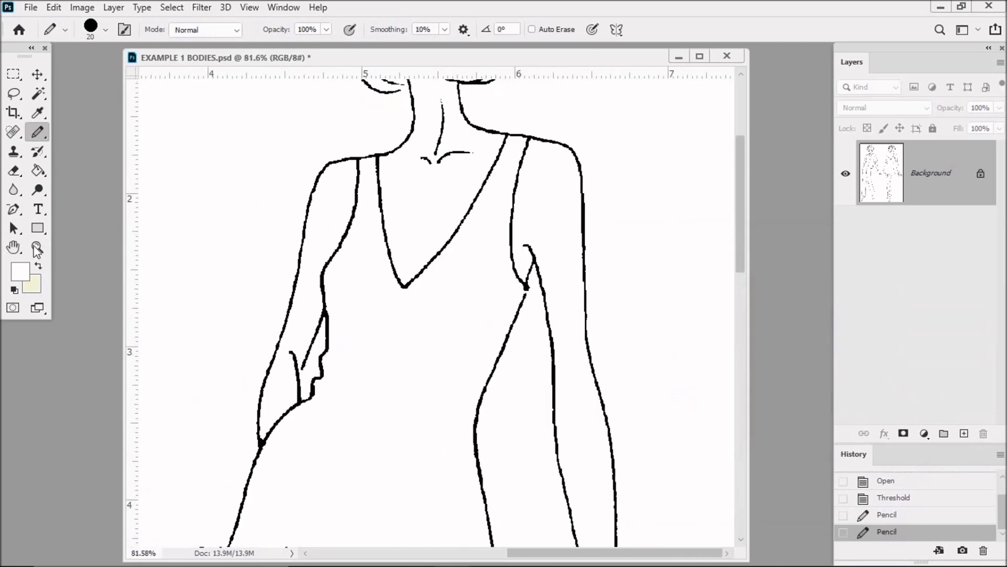
pyautogui.click(13, 246)
pyautogui.moveTo(446, 376); pyautogui.dragTo(450, 205)
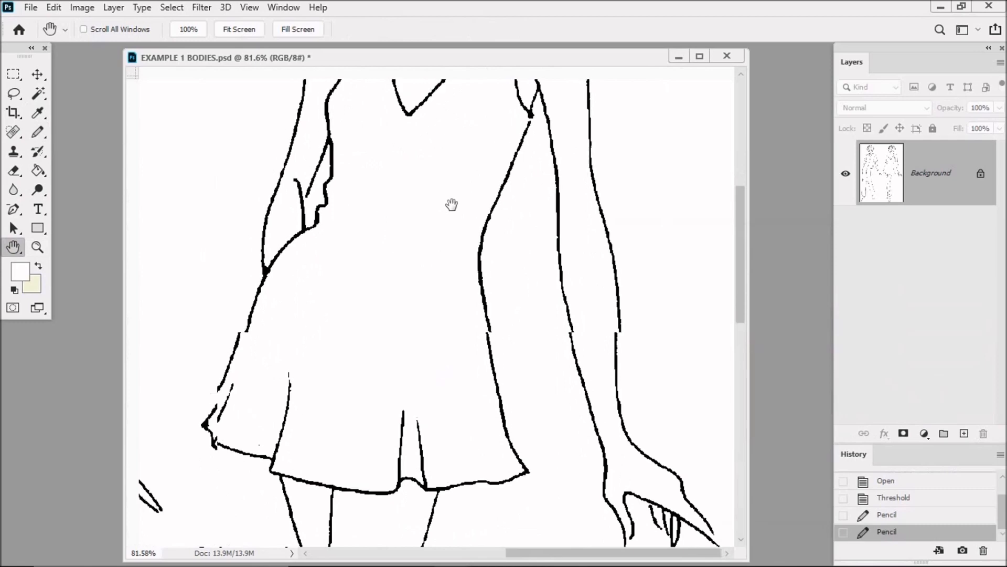
pyautogui.hotkey('ctrl', 'r')
pyautogui.click(38, 132)
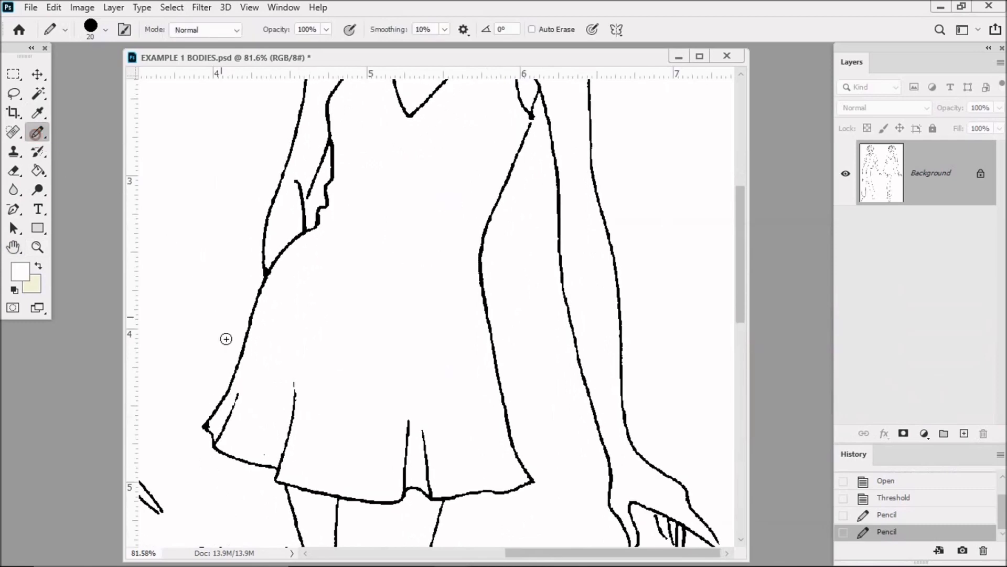
pyautogui.click(263, 456)
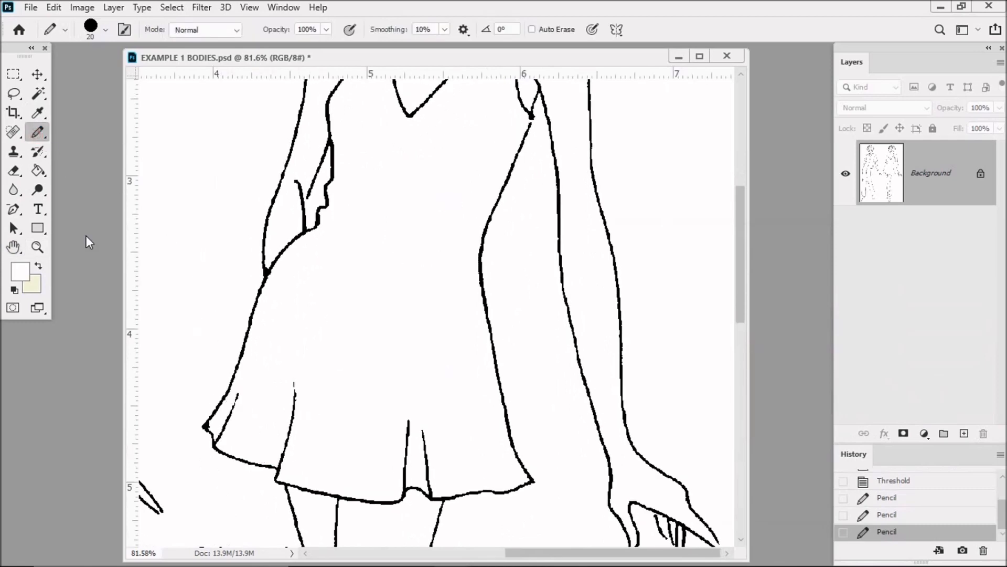
# Examine the first figure's jacket, sleeves and trousers for stray specks and gaps in the outlines
pyautogui.click(13, 246)
pyautogui.moveTo(394, 272); pyautogui.dragTo(567, 391)
pyautogui.moveTo(274, 373); pyautogui.dragTo(496, 368)
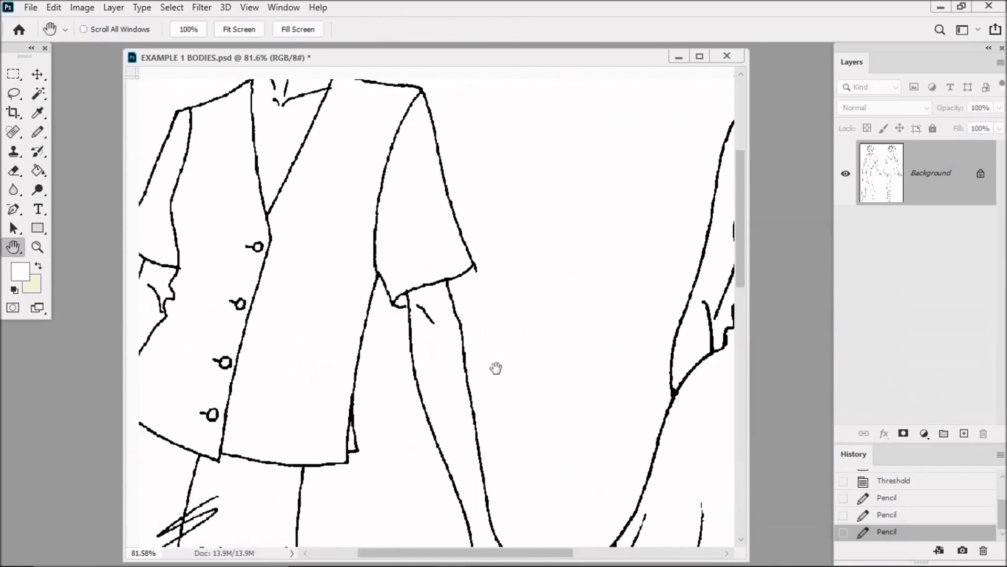
pyautogui.hotkey('ctrl', 'r')
pyautogui.moveTo(317, 225); pyautogui.dragTo(458, 205)
pyautogui.moveTo(440, 360); pyautogui.dragTo(462, 198)
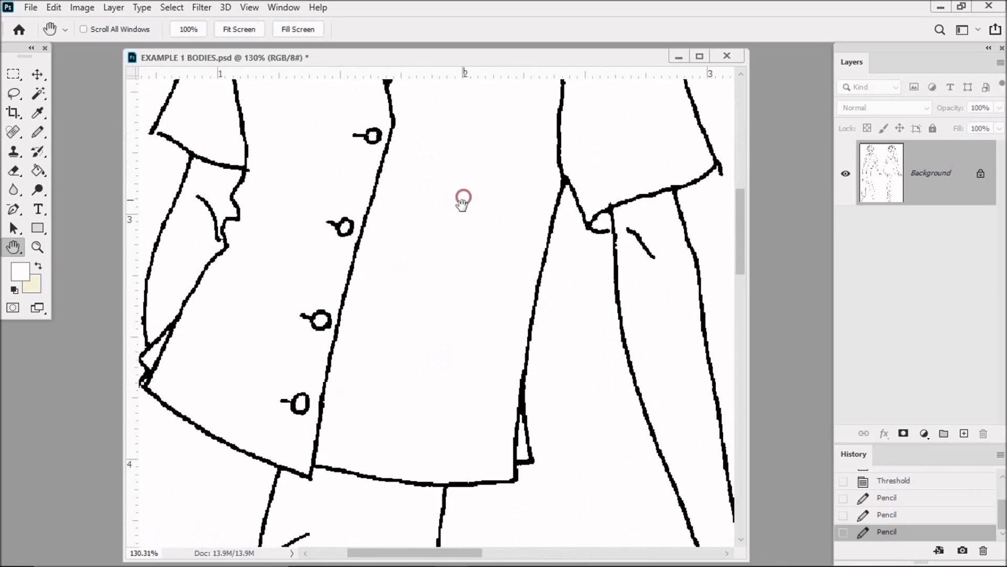
pyautogui.scroll(-2, 409, 371)
pyautogui.scroll(-1, 409, 371)
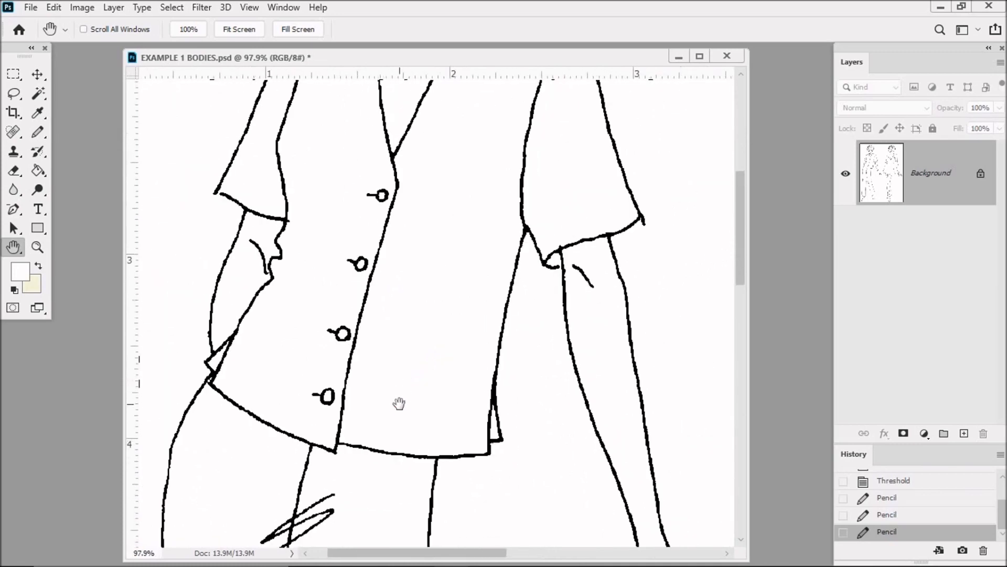
pyautogui.scroll(-5, 399, 404)
pyautogui.scroll(-10, 404, 300)
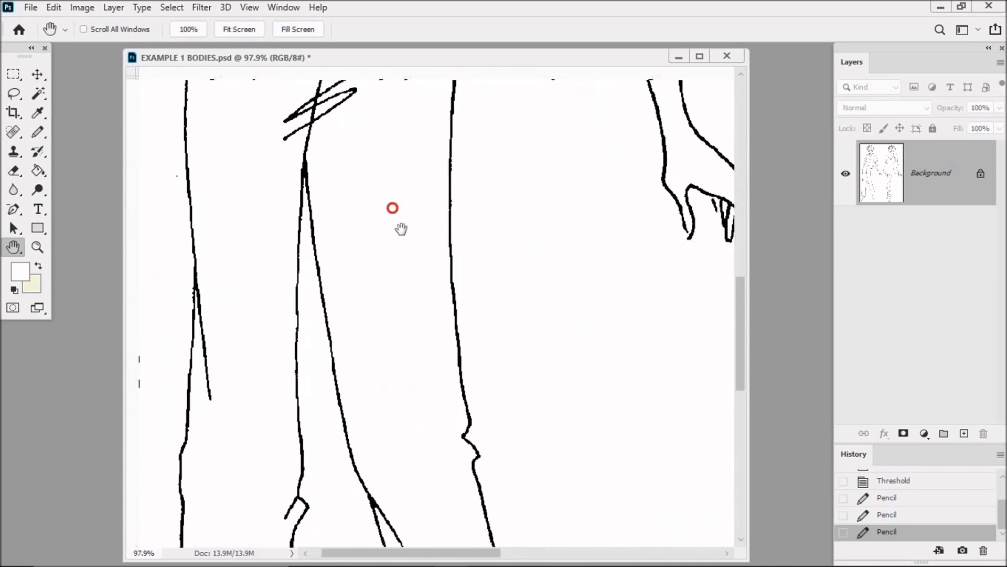
pyautogui.moveTo(408, 186)
pyautogui.mouseDown()
pyautogui.moveTo(405, 173)
pyautogui.moveTo(402, 443)
pyautogui.moveTo(398, 234)
pyautogui.moveTo(415, 461)
pyautogui.mouseUp()
pyautogui.moveTo(414, 115)
pyautogui.mouseDown()
pyautogui.moveTo(391, 263)
pyautogui.moveTo(353, 373)
pyautogui.mouseUp()
pyautogui.moveTo(387, 254); pyautogui.dragTo(366, 306)
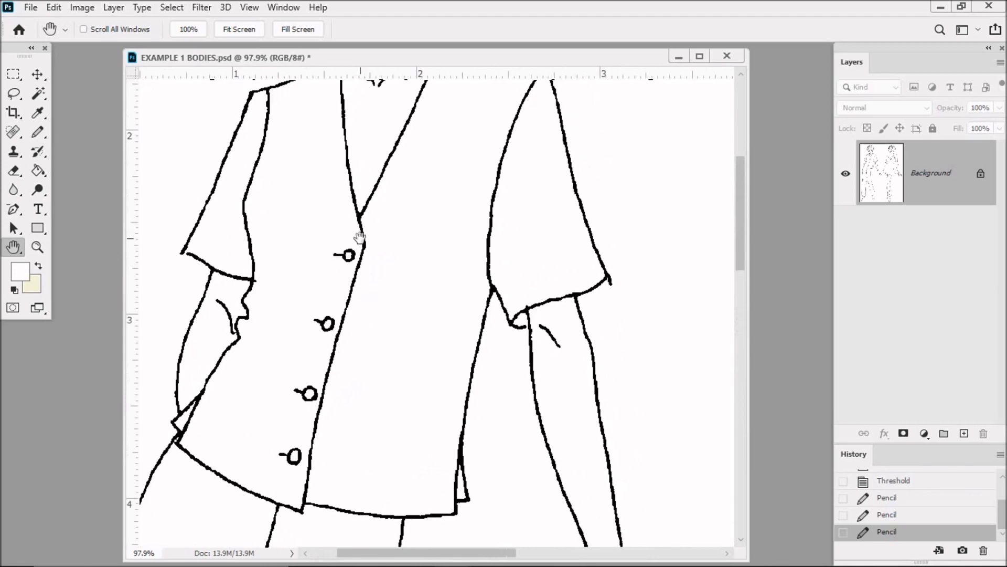
# Sample black from the jacket's shoulder outline as the foreground colour and set the Pencil size to 4 px
pyautogui.click(38, 112)
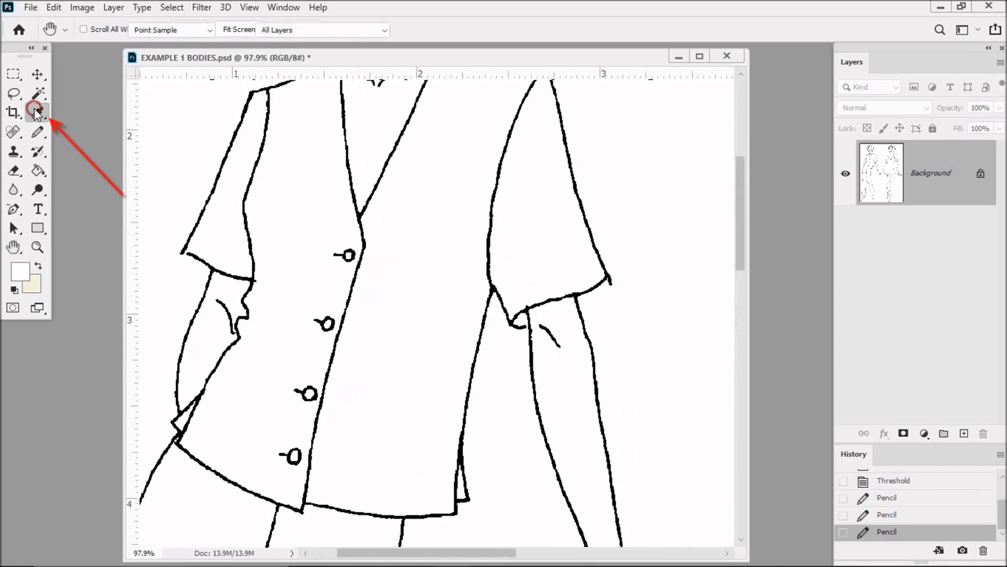
pyautogui.click(251, 94)
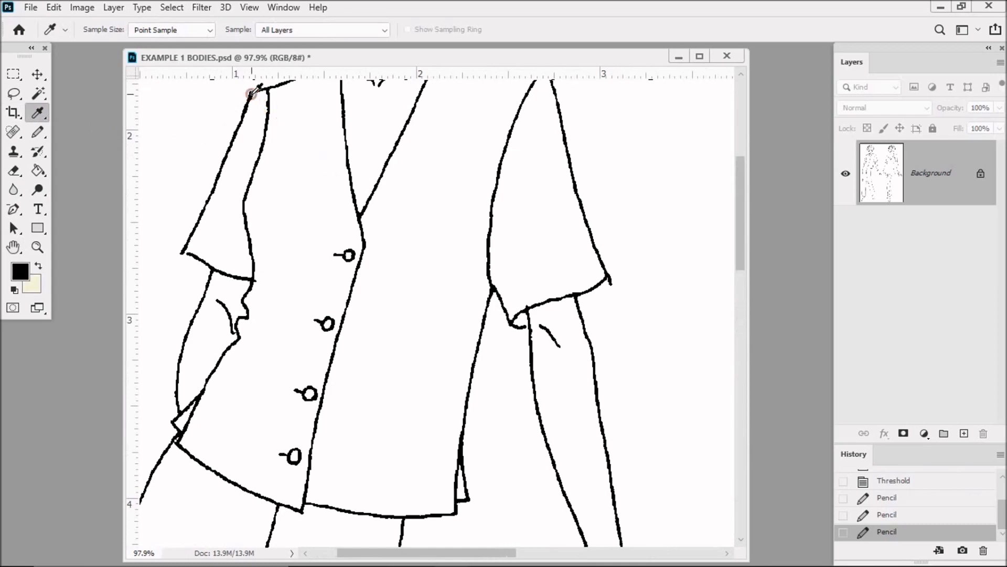
pyautogui.click(42, 134)
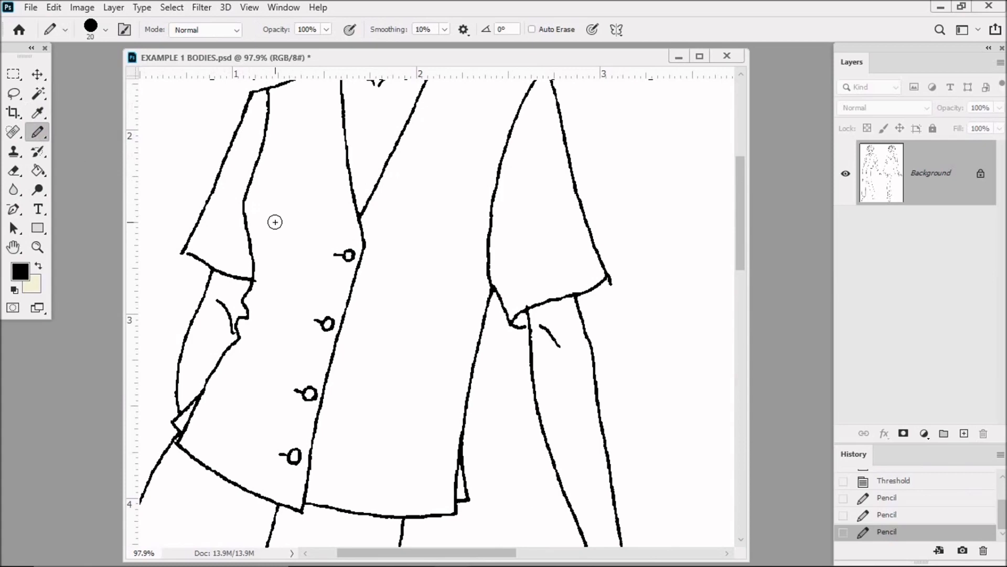
pyautogui.click(107, 30)
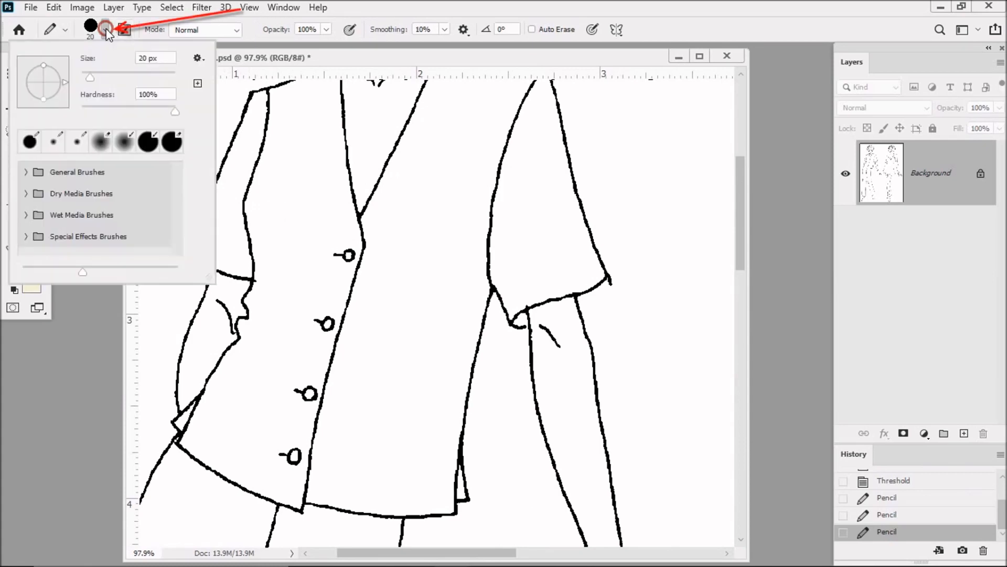
pyautogui.moveTo(91, 78); pyautogui.dragTo(85, 77)
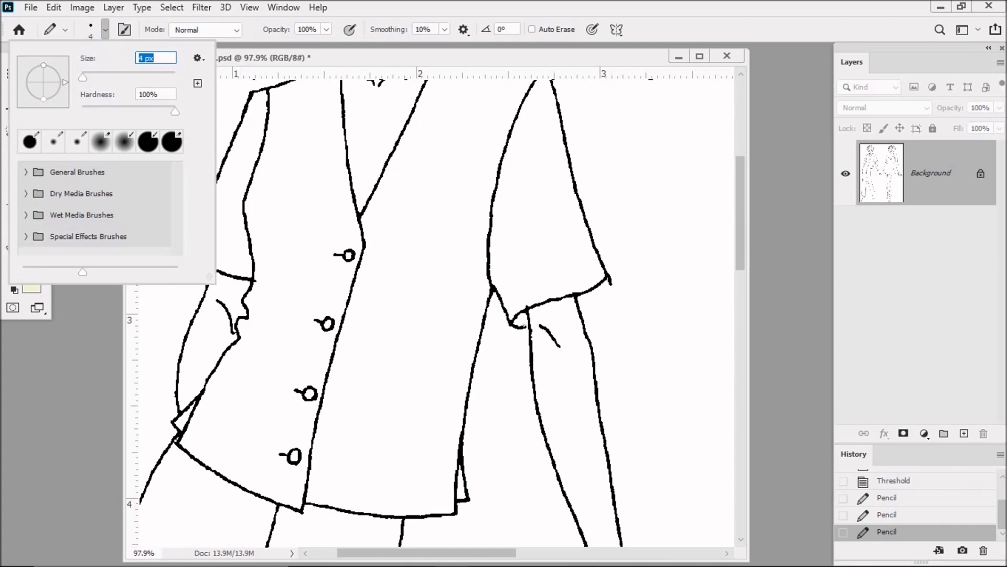
pyautogui.click(525, 326)
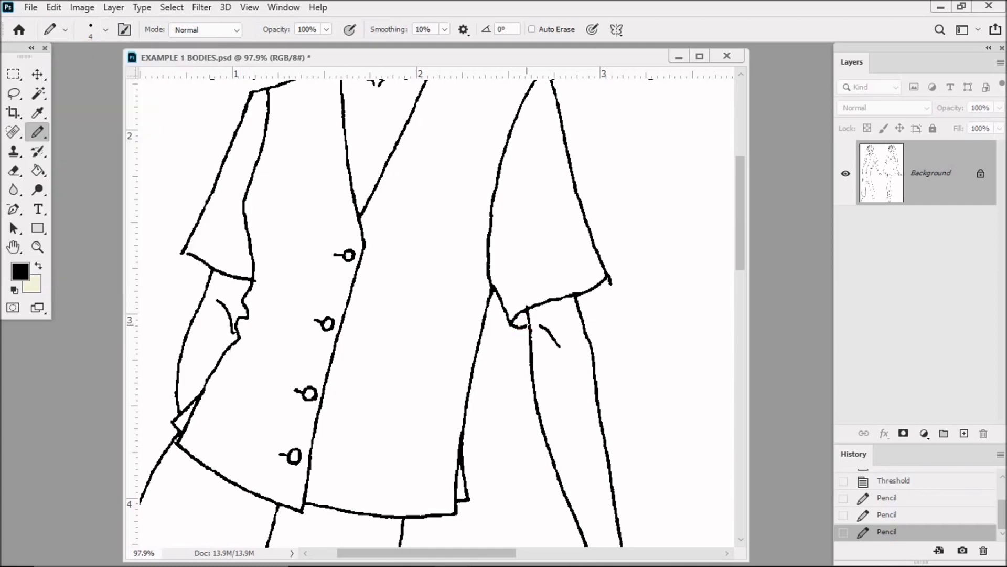
# Close the outline gaps at both of the jacket's sleeve hems with the black 4 px Pencil
pyautogui.click(529, 323)
pyautogui.click(179, 252)
pyautogui.click(607, 279)
pyautogui.click(578, 306)
# Sample white from the jacket and clean up the outer tip of the wider sleeve's hem with the Pencil
pyautogui.click(38, 112)
pyautogui.click(281, 183)
pyautogui.click(38, 131)
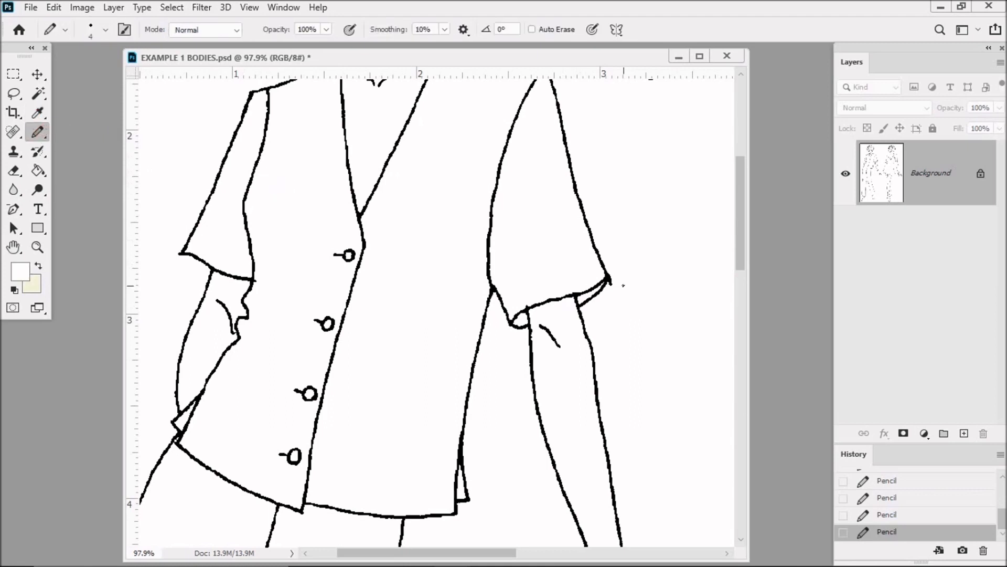
pyautogui.click(613, 286)
# Sample black from the dress outline and close the gap below the dress armhole with the Pencil
pyautogui.click(13, 247)
pyautogui.moveTo(600, 277); pyautogui.dragTo(319, 278)
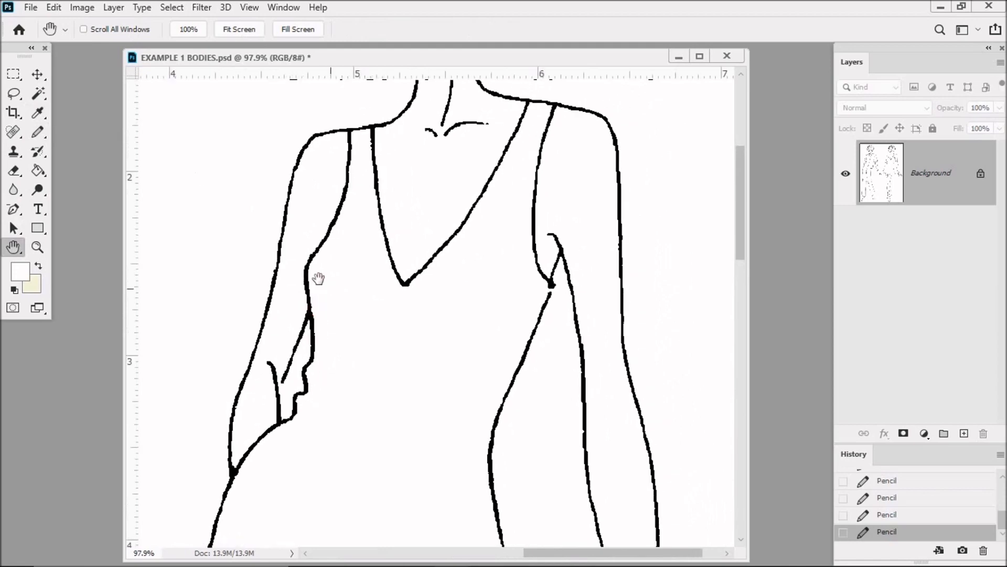
pyautogui.click(38, 112)
pyautogui.click(310, 311)
pyautogui.click(38, 132)
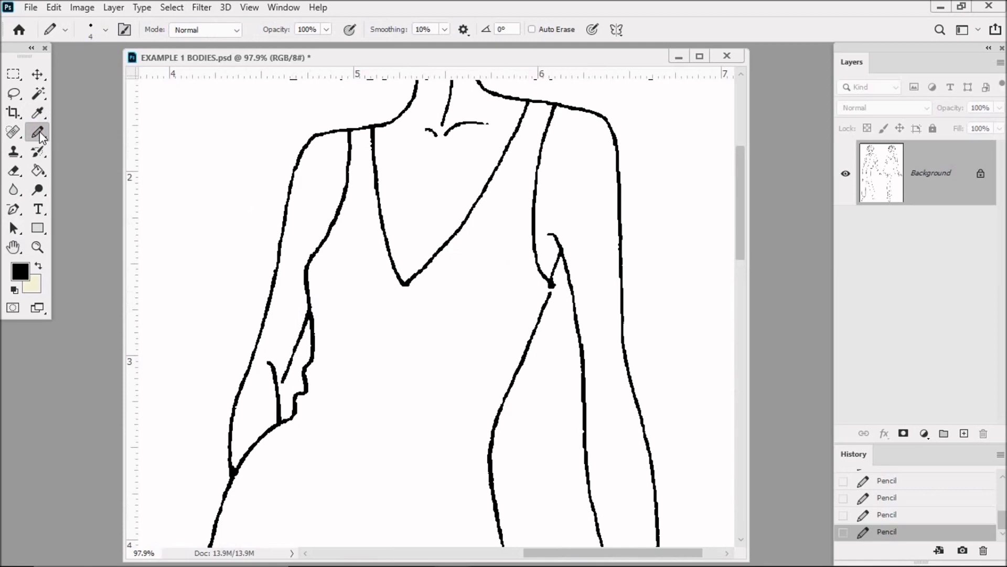
# Examine the outlines of the dress, legs and trousers for remaining gaps and stray specks
pyautogui.click(16, 249)
pyautogui.moveTo(414, 359); pyautogui.dragTo(444, 201)
pyautogui.moveTo(414, 344)
pyautogui.mouseDown()
pyautogui.moveTo(413, 270)
pyautogui.moveTo(398, 226)
pyautogui.moveTo(451, 409)
pyautogui.mouseUp()
pyautogui.moveTo(454, 229); pyautogui.dragTo(394, 385)
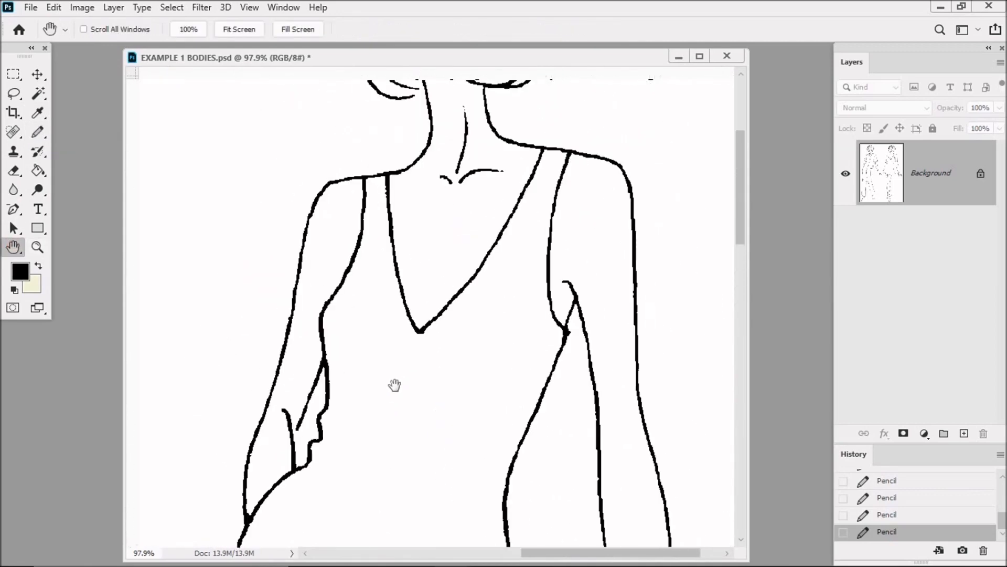
pyautogui.moveTo(272, 364); pyautogui.dragTo(512, 339)
pyautogui.moveTo(418, 391); pyautogui.dragTo(443, 259)
pyautogui.moveTo(439, 355); pyautogui.dragTo(502, 240)
pyautogui.moveTo(460, 419); pyautogui.dragTo(428, 266)
pyautogui.moveTo(411, 427); pyautogui.dragTo(443, 214)
pyautogui.moveTo(454, 461); pyautogui.dragTo(447, 210)
pyautogui.click(447, 213)
pyautogui.moveTo(462, 428); pyautogui.dragTo(456, 384)
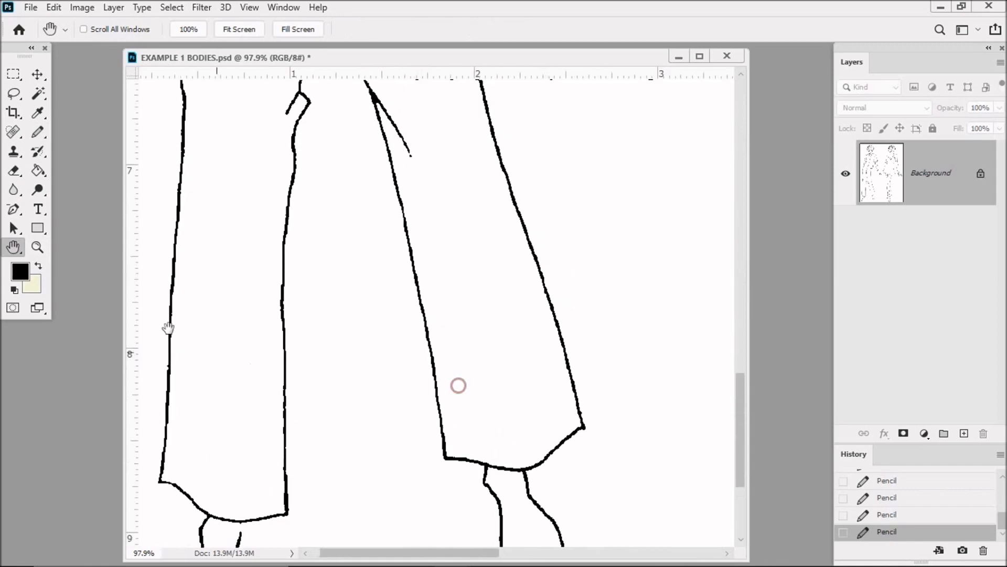
# Fit the whole drawing in view and apply Threshold again at level 128
pyautogui.doubleClick(15, 247)
pyautogui.moveTo(316, 62); pyautogui.dragTo(446, 60)
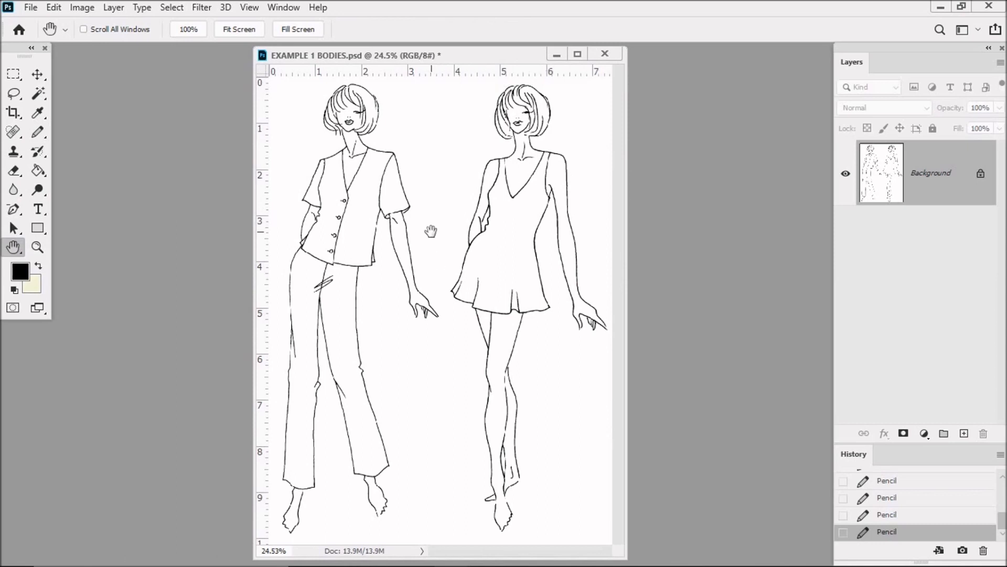
pyautogui.click(81, 8)
pyautogui.moveTo(99, 48)
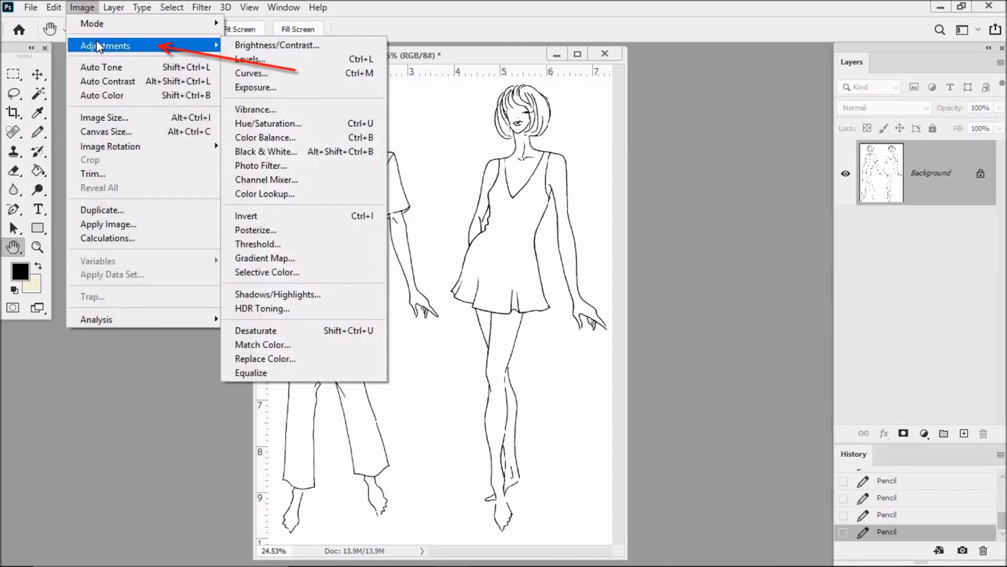
pyautogui.click(259, 244)
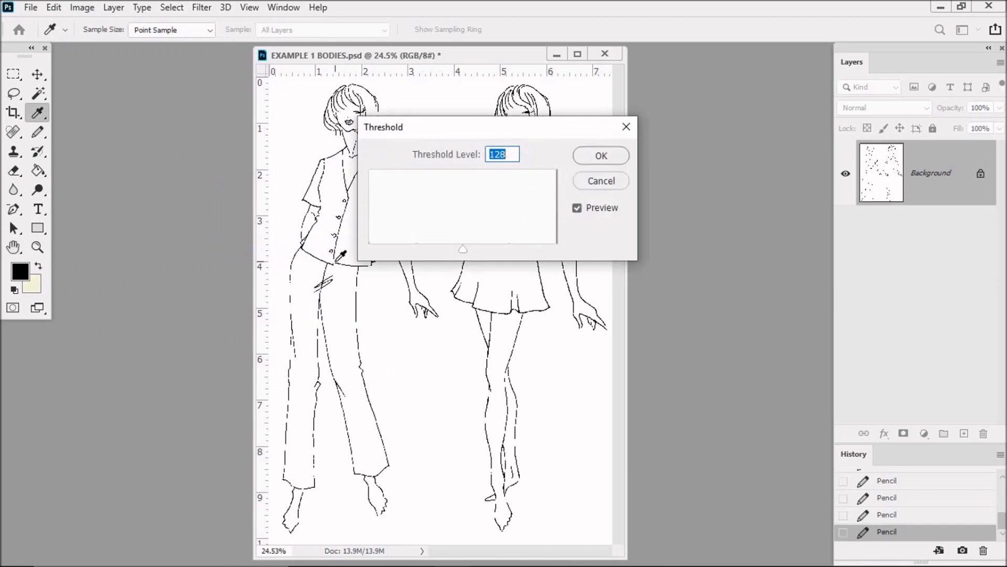
pyautogui.click(601, 156)
pyautogui.press('h')
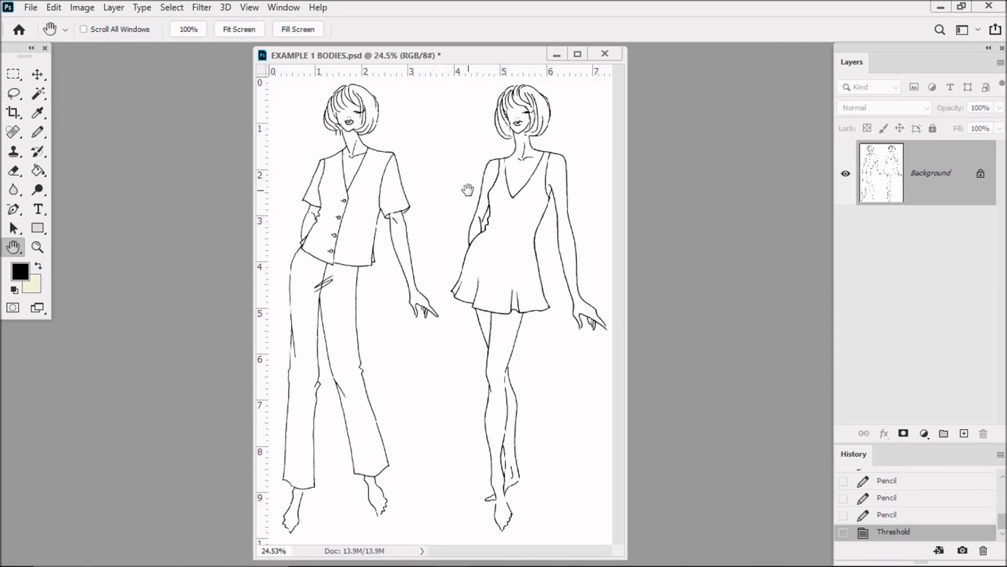
# Save the drawing as a Photoshop file named Fashion Sketch cleaned in the MINI BODIES folder
pyautogui.click(29, 8)
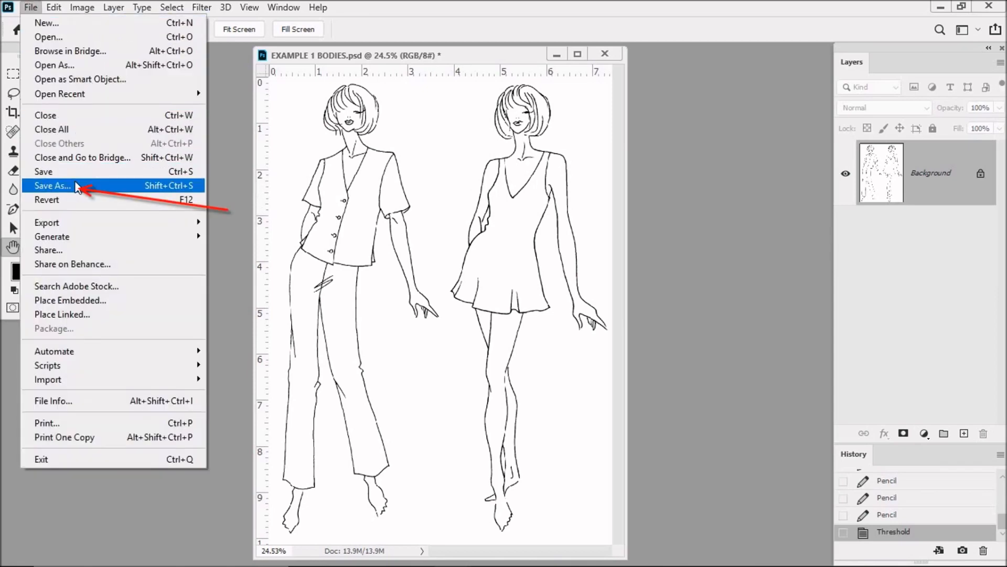
pyautogui.click(105, 186)
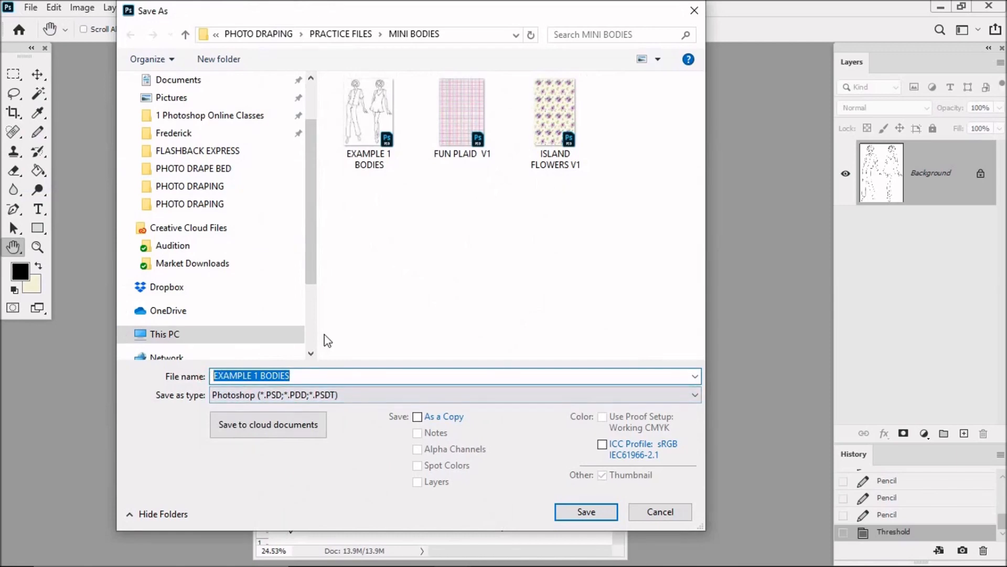
pyautogui.write('f')
pyautogui.press('BackSpace')
pyautogui.write('Fashion Sketch cleaned')
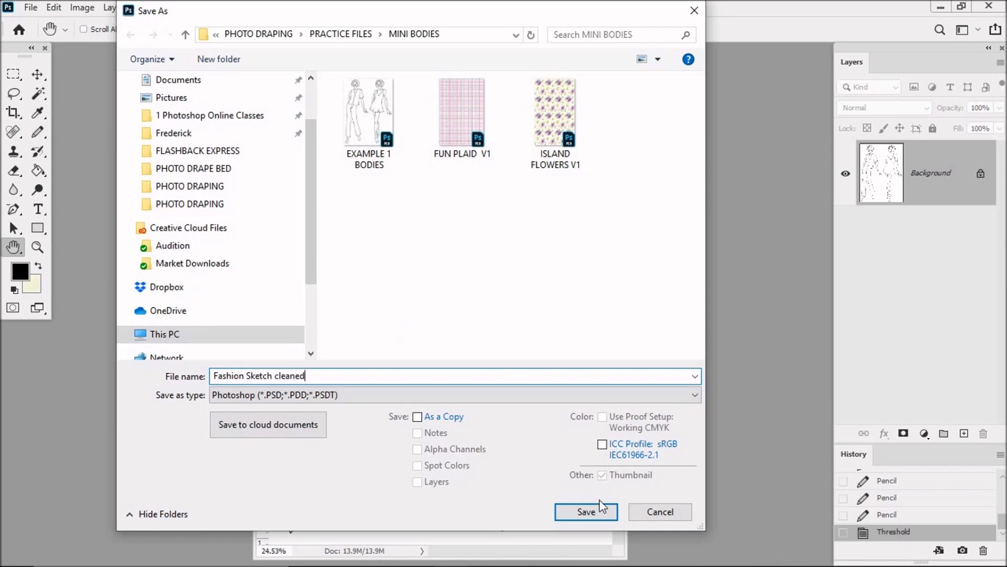
pyautogui.click(598, 513)
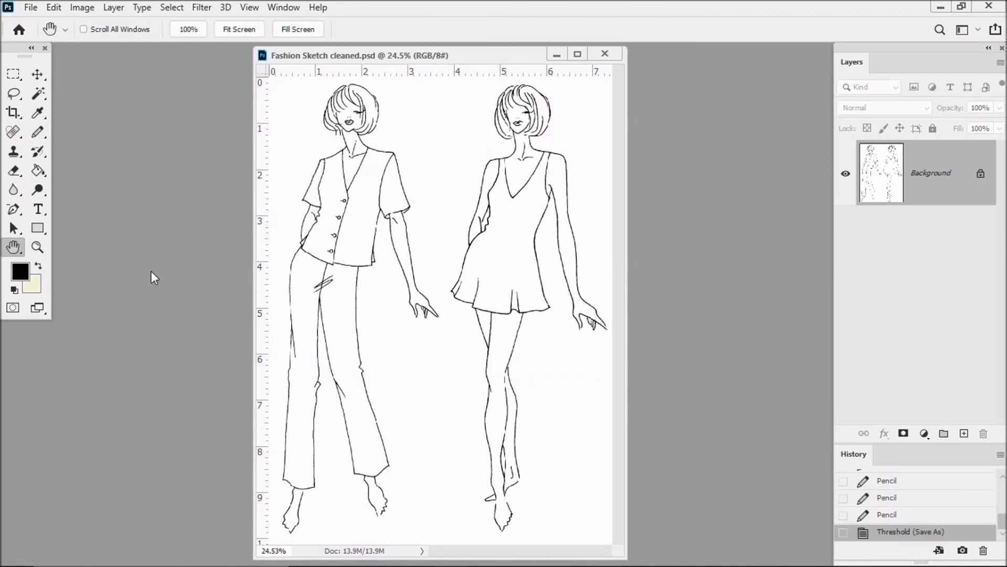
# Set the foreground colour to bright red, hex fb0101
pyautogui.click(20, 272)
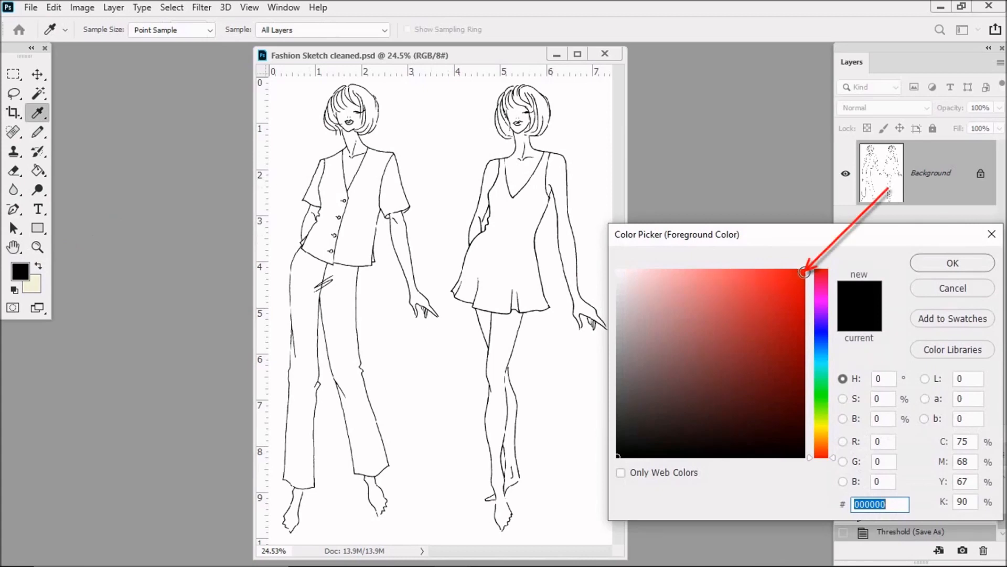
pyautogui.click(804, 272)
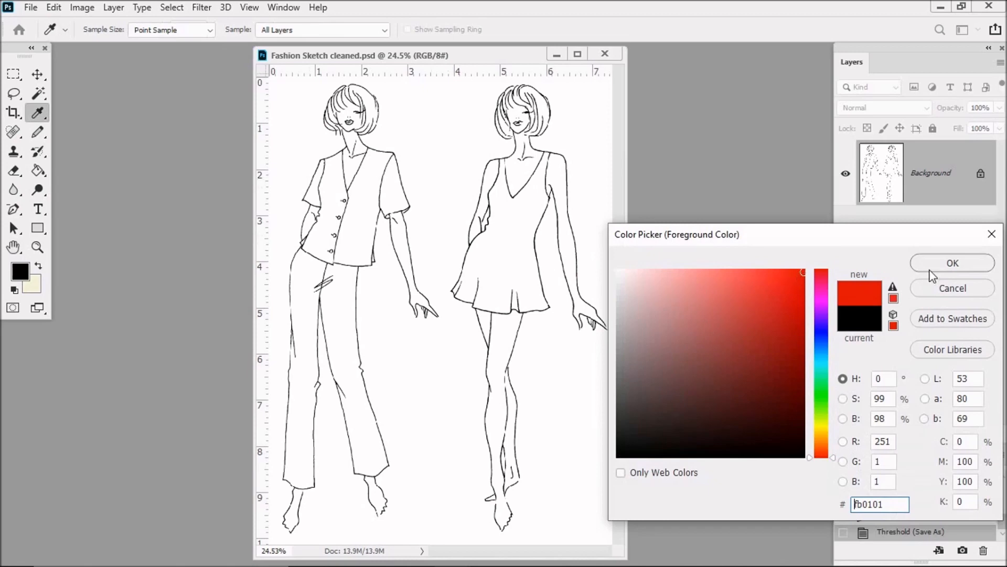
pyautogui.click(954, 262)
pyautogui.press('h')
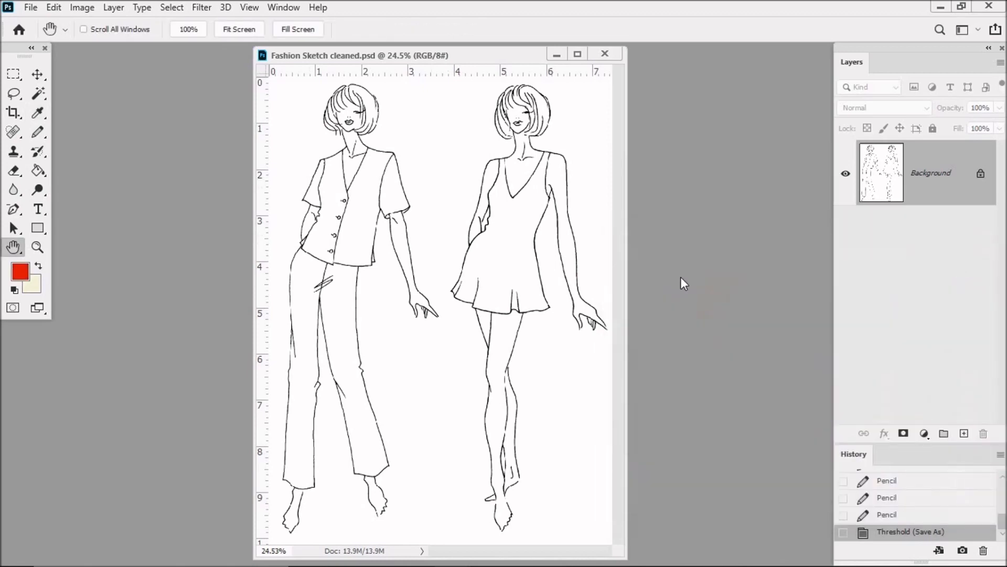
# Fill the second figure's dress with the red foreground colour using the Paint Bucket and save the file
pyautogui.click(37, 170)
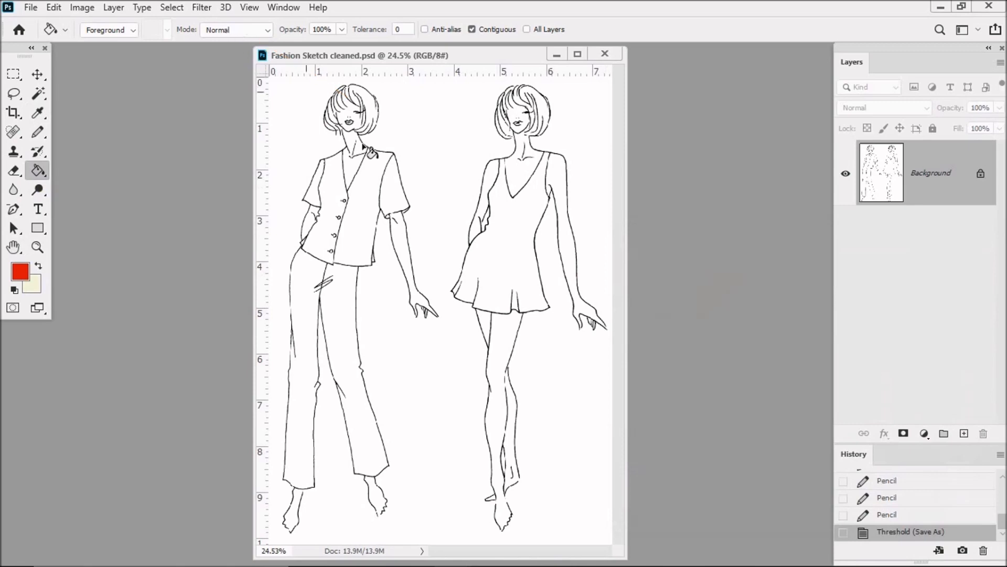
pyautogui.click(510, 233)
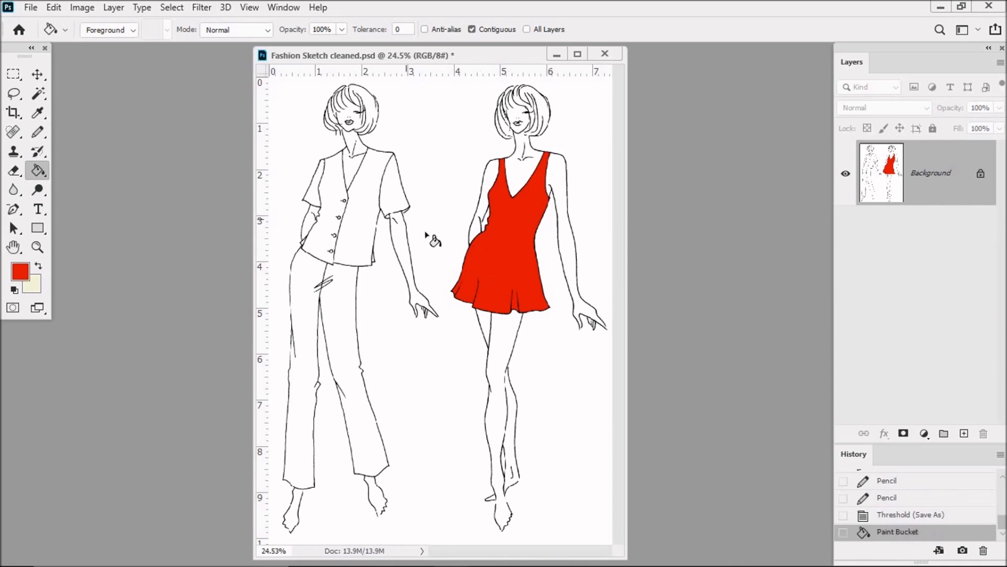
pyautogui.click(30, 8)
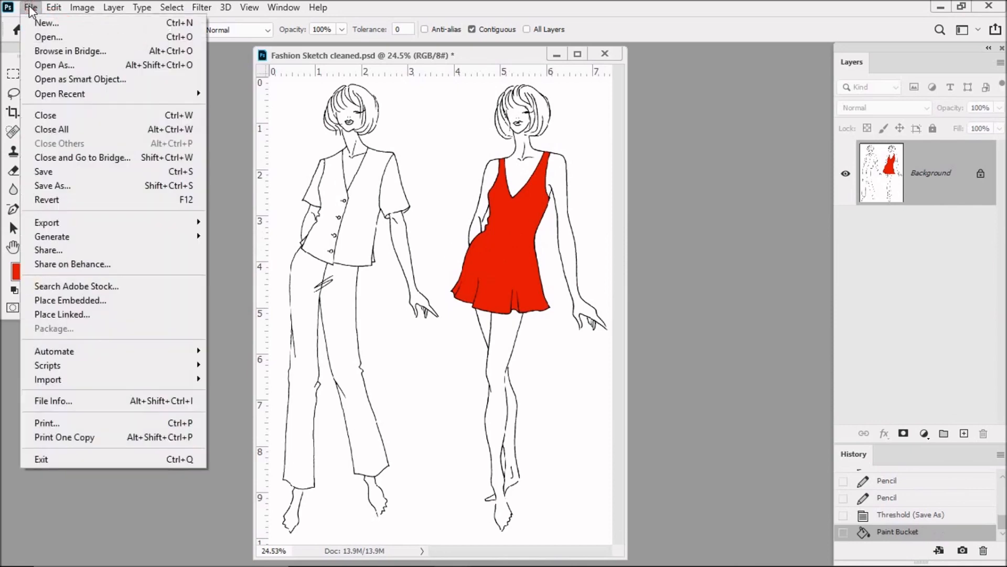
pyautogui.click(60, 173)
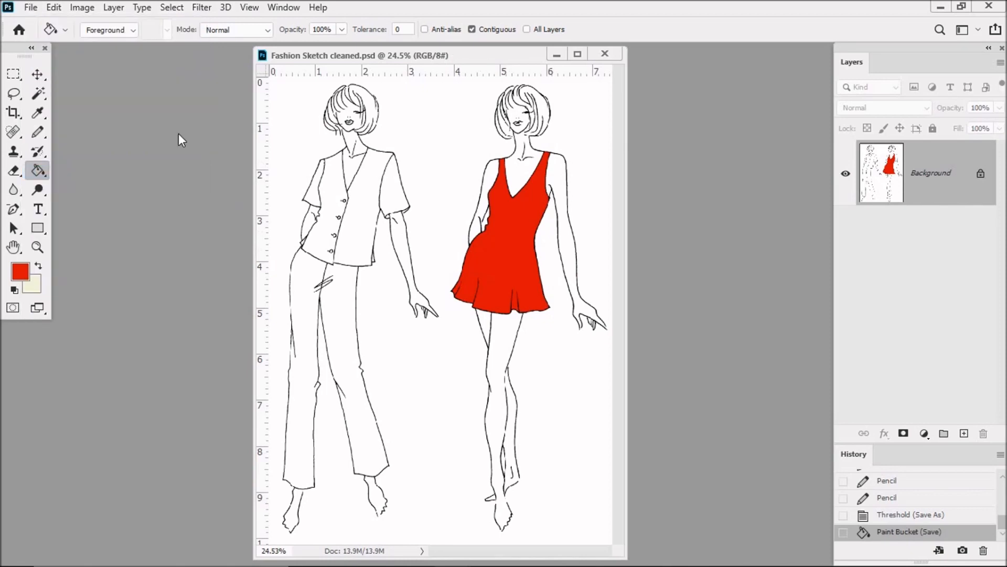
# Open ISLAND FLOWERS V1 from the MINI BODIES folder and arrange the pattern and sketch windows side by side
pyautogui.click(30, 8)
pyautogui.click(46, 37)
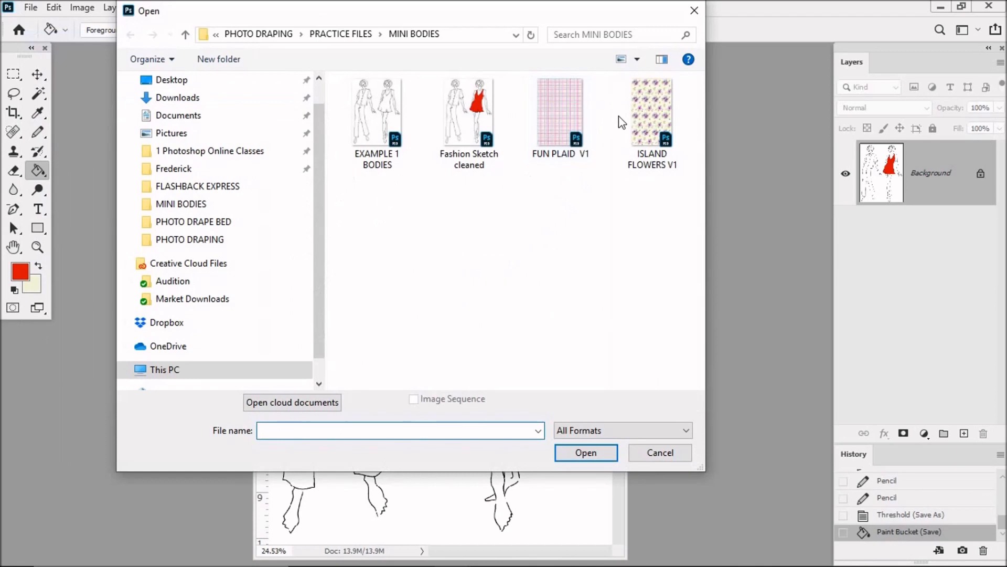
pyautogui.click(649, 113)
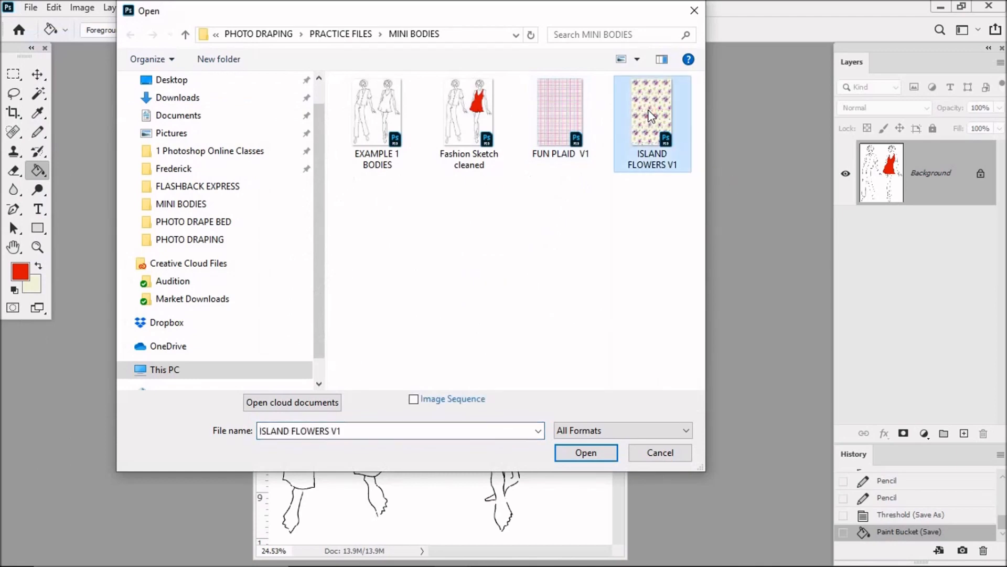
pyautogui.click(597, 454)
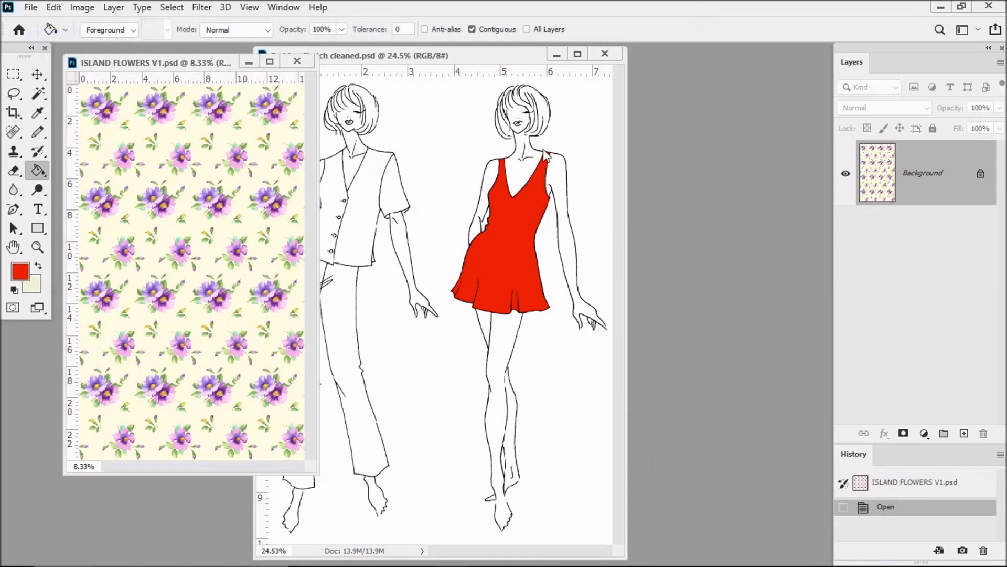
pyautogui.moveTo(462, 50); pyautogui.dragTo(581, 53)
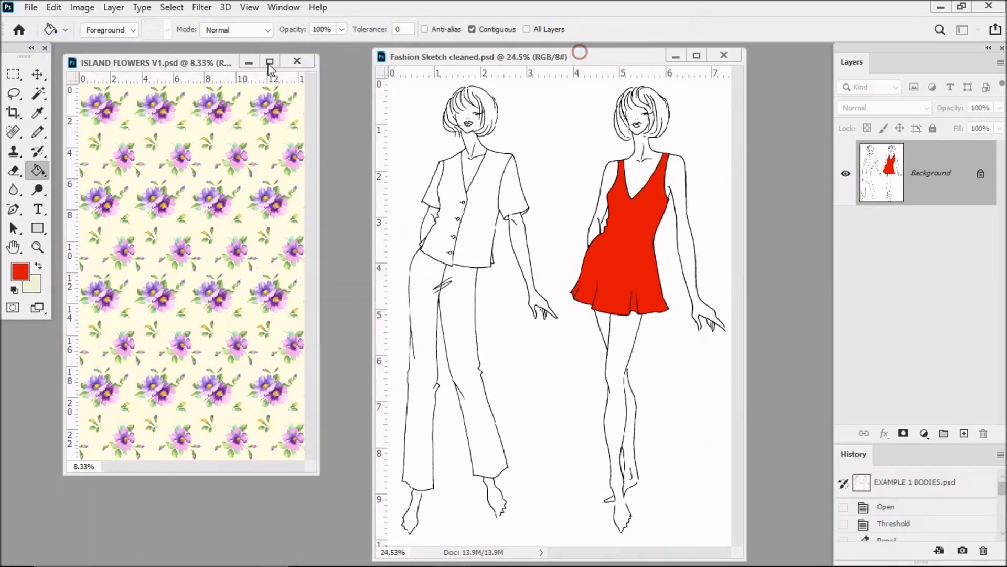
pyautogui.moveTo(201, 63); pyautogui.dragTo(223, 61)
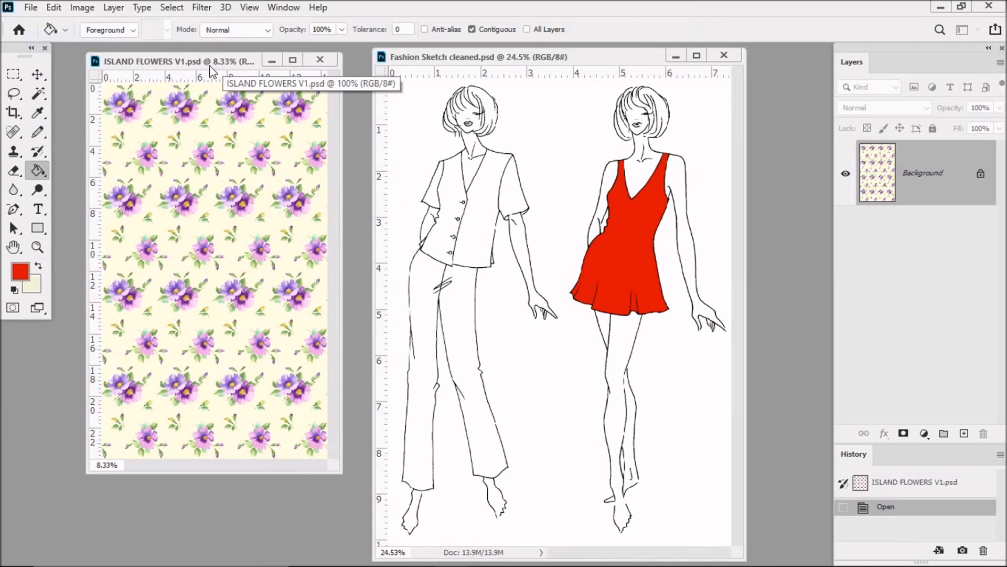
# Check the image resolution of the ISLAND FLOWERS V1 pattern and of the Fashion Sketch cleaned drawing
pyautogui.click(83, 8)
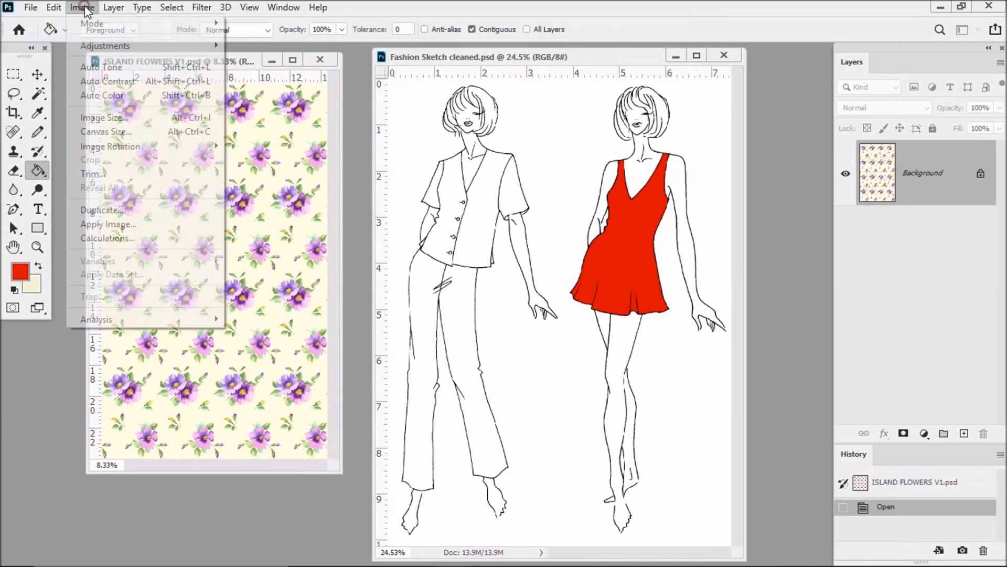
pyautogui.click(105, 118)
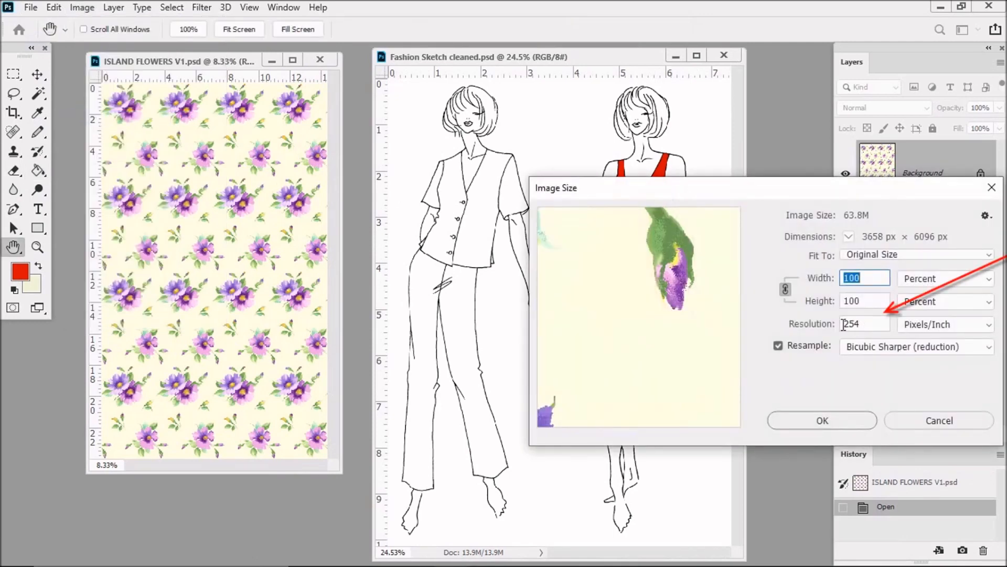
pyautogui.click(850, 422)
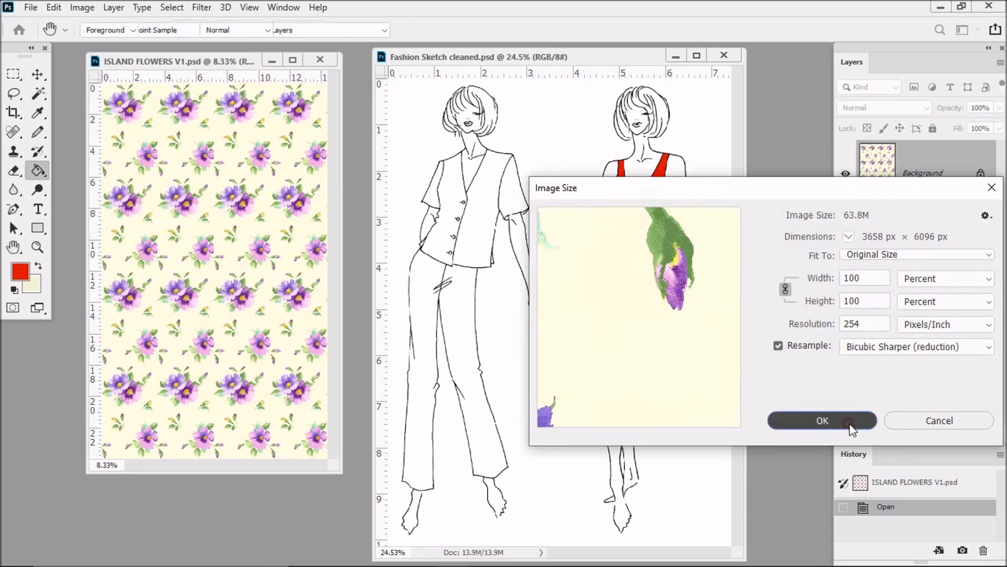
pyautogui.click(573, 65)
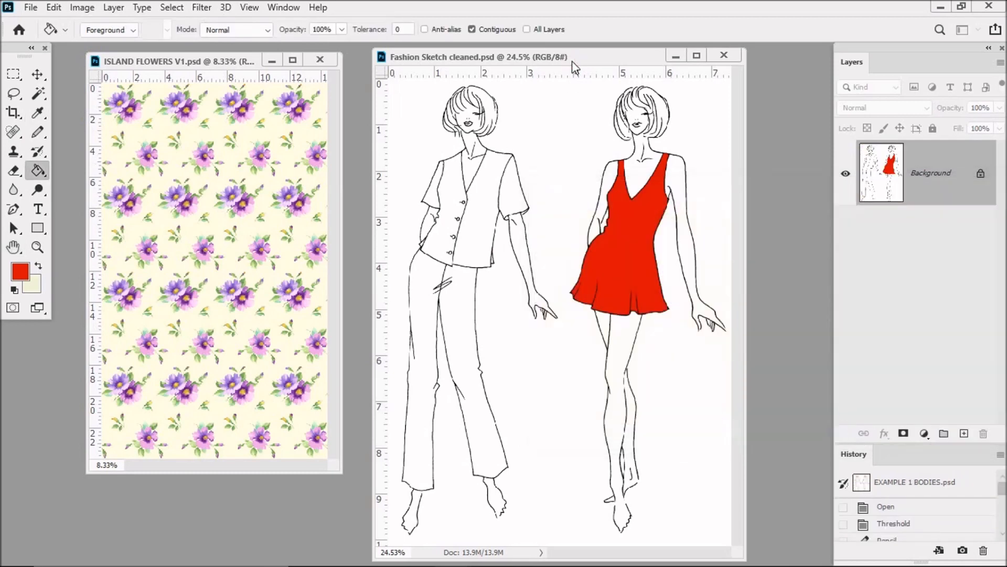
pyautogui.click(82, 7)
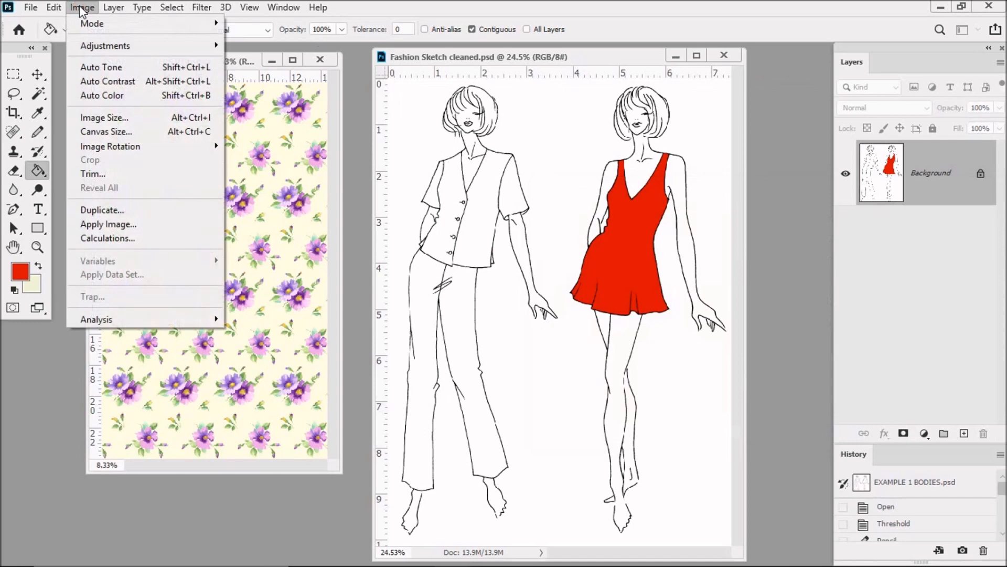
pyautogui.click(108, 120)
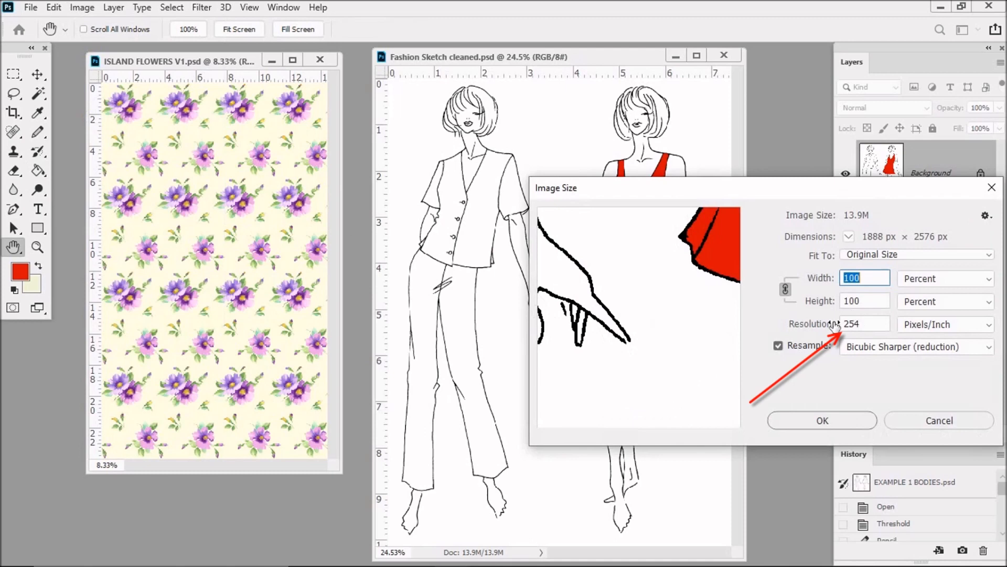
pyautogui.click(844, 414)
pyautogui.press('g')
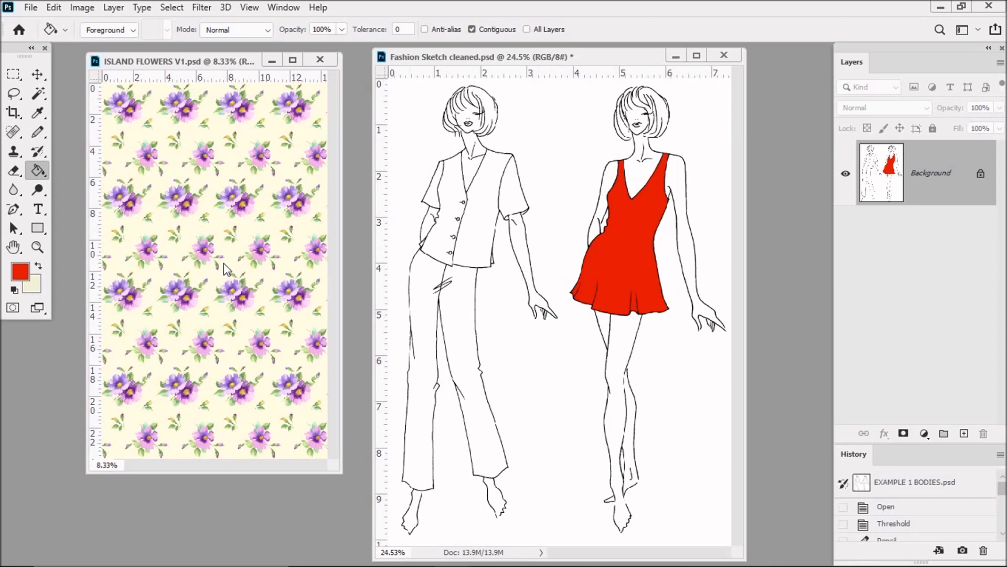
# Copy the entire ISLAND FLOWERS V1 pattern and paste it as a new layer in the Fashion Sketch cleaned drawing
pyautogui.click(227, 64)
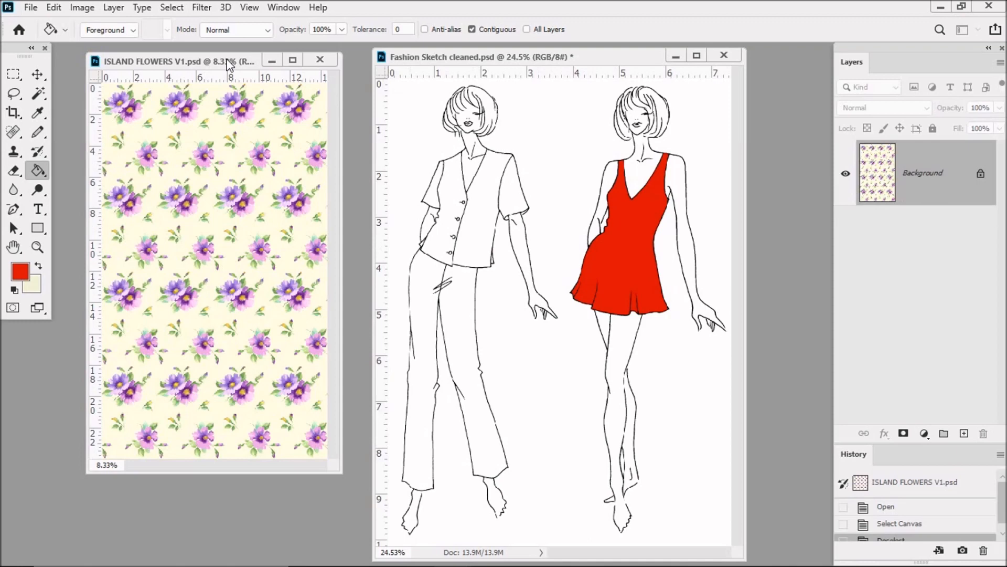
pyautogui.click(173, 8)
pyautogui.click(180, 22)
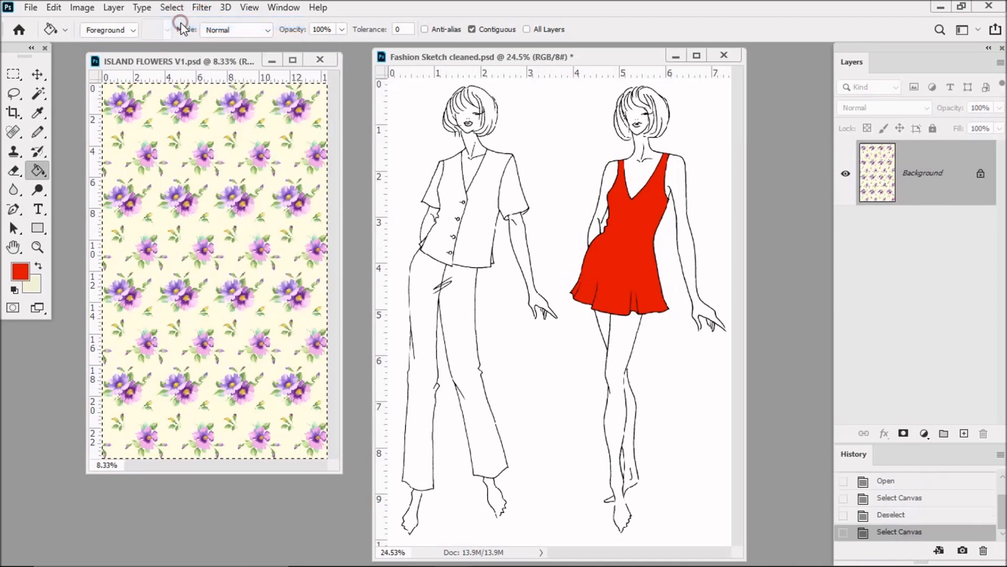
pyautogui.click(54, 9)
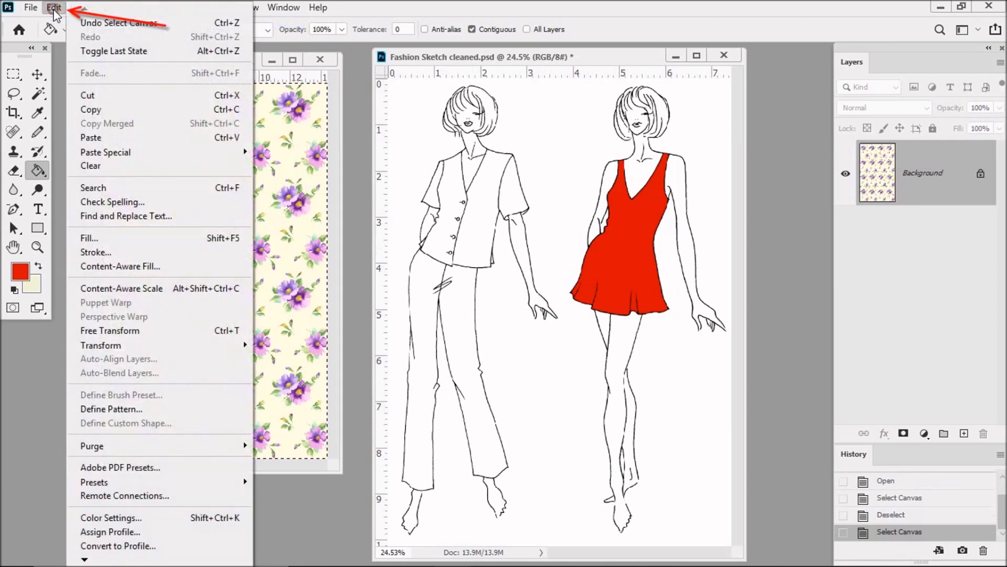
pyautogui.click(90, 109)
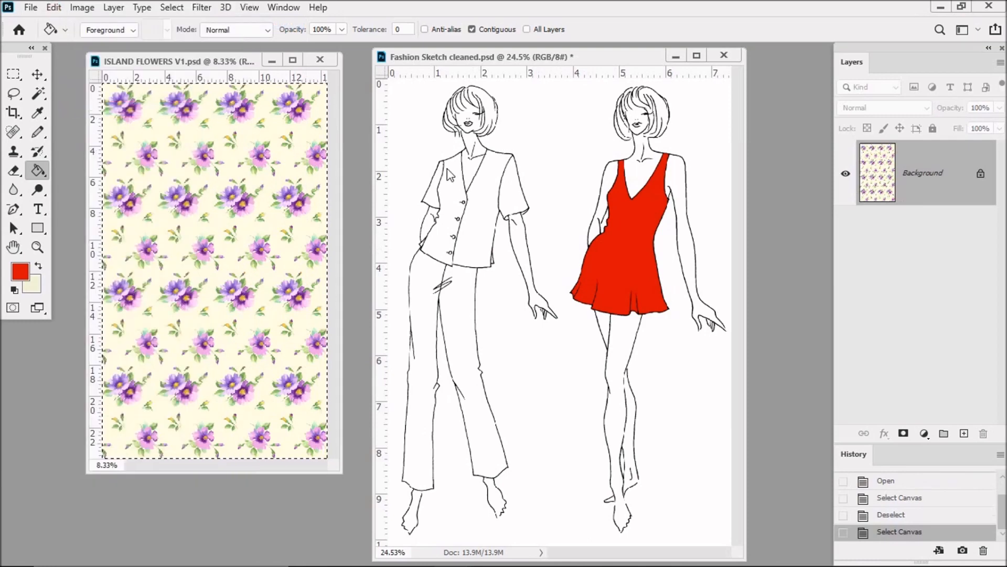
pyautogui.click(567, 58)
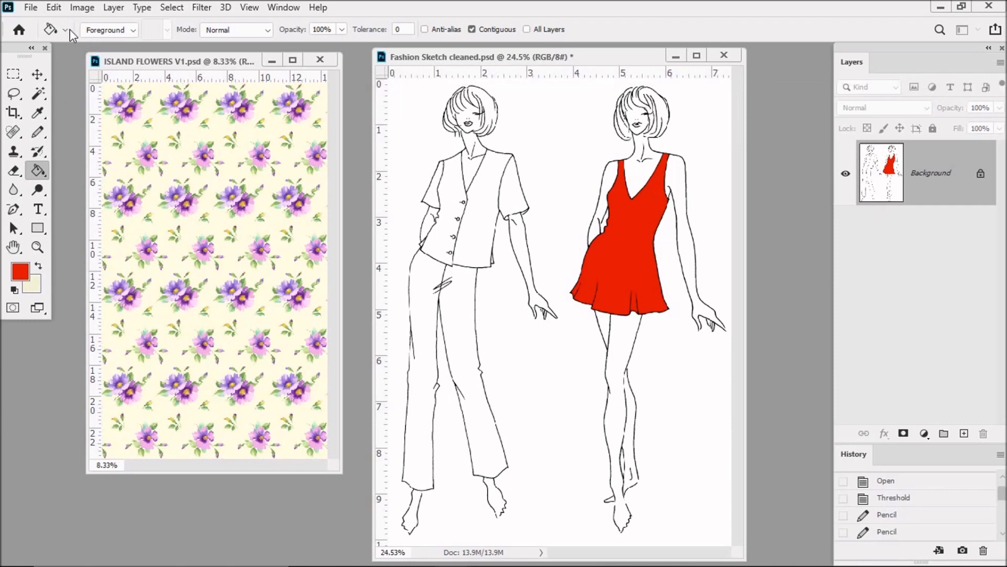
pyautogui.click(53, 7)
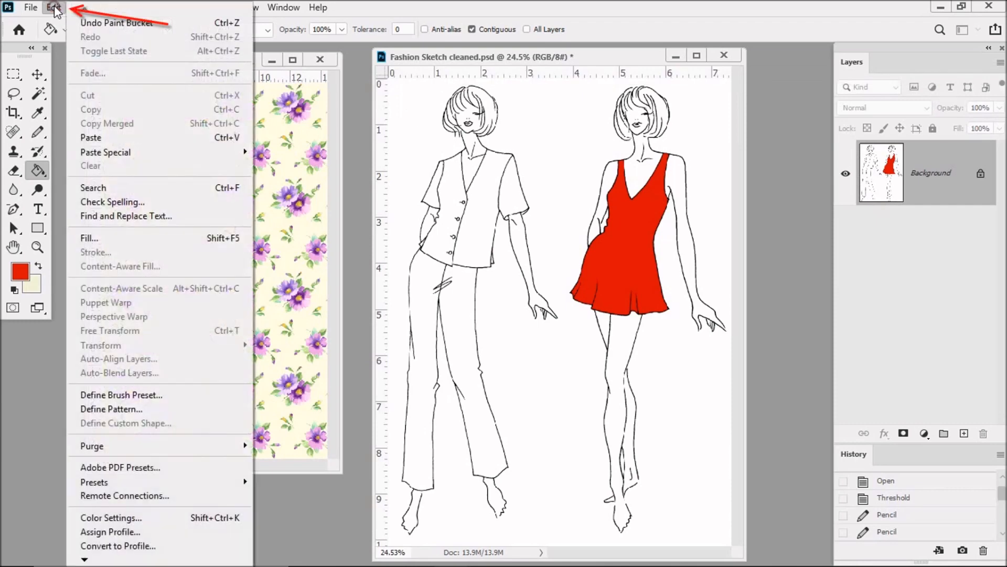
pyautogui.click(88, 137)
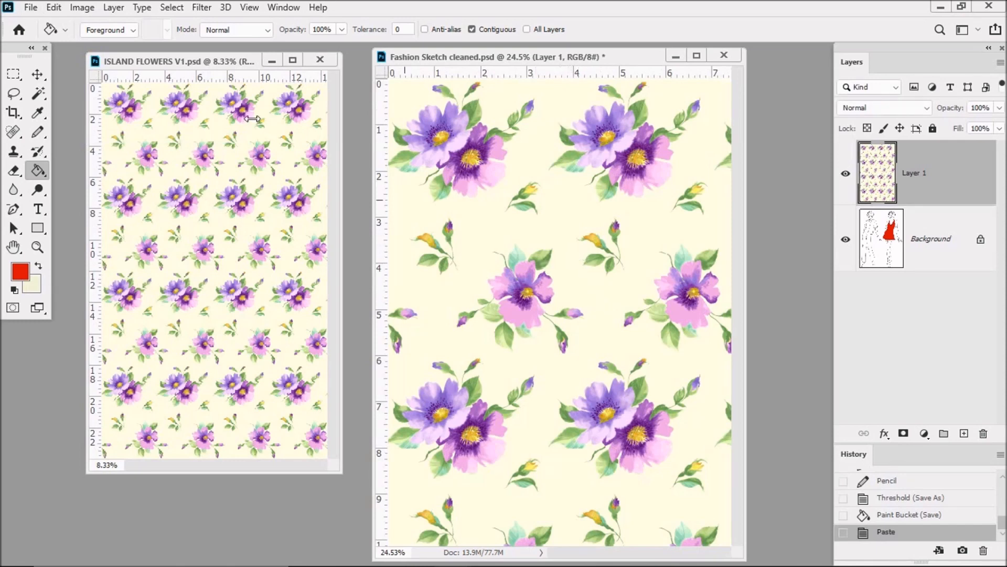
# Scale the pasted floral layer to about 20% with Free Transform, move it between the two figures, and delete the layer
pyautogui.click(54, 8)
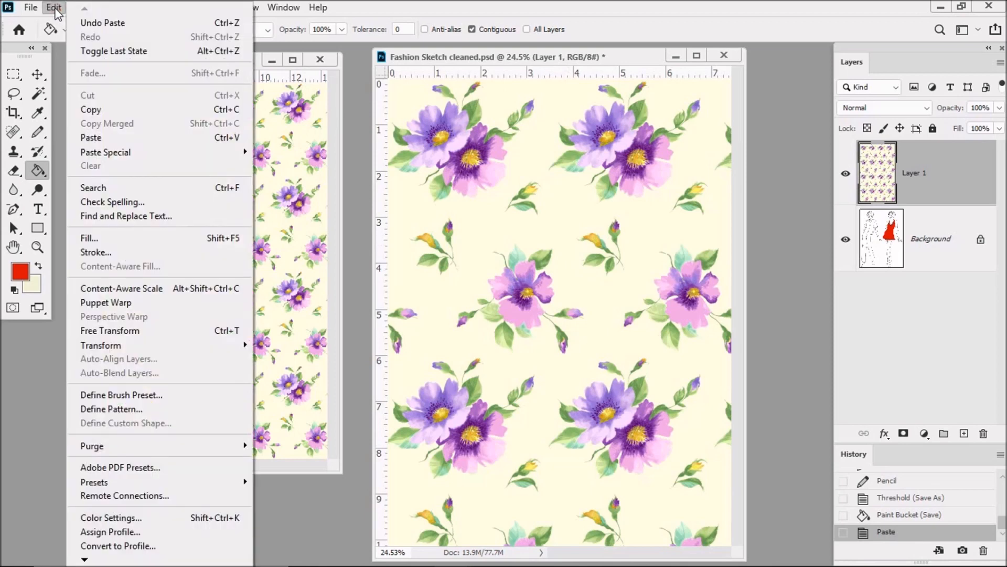
pyautogui.click(109, 331)
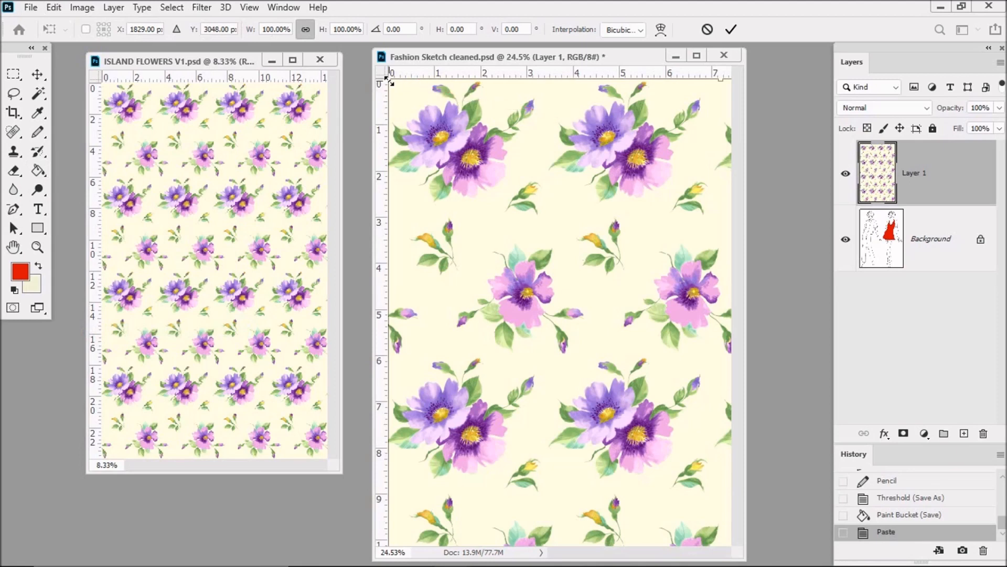
pyautogui.moveTo(388, 81)
pyautogui.mouseDown()
pyautogui.moveTo(527, 329)
pyautogui.moveTo(459, 215)
pyautogui.moveTo(430, 123)
pyautogui.moveTo(555, 367)
pyautogui.mouseUp()
pyautogui.moveTo(653, 450)
pyautogui.mouseDown()
pyautogui.moveTo(499, 283)
pyautogui.moveTo(481, 175)
pyautogui.moveTo(489, 193)
pyautogui.mouseUp()
pyautogui.moveTo(394, 106); pyautogui.dragTo(541, 303)
pyautogui.moveTo(602, 375); pyautogui.dragTo(479, 144)
pyautogui.moveTo(619, 113); pyautogui.dragTo(556, 242)
pyautogui.moveTo(502, 318); pyautogui.dragTo(539, 225)
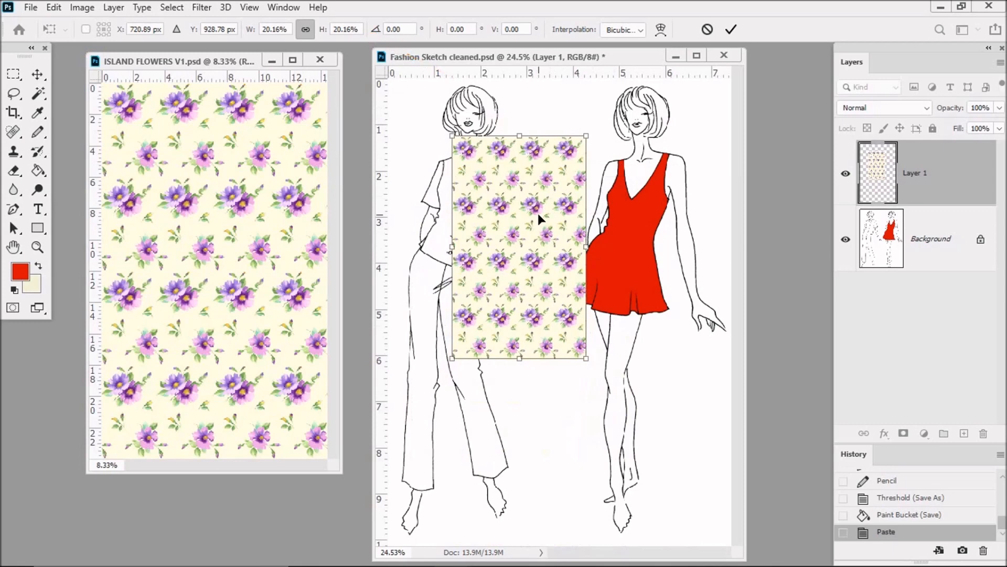
pyautogui.press('Return')
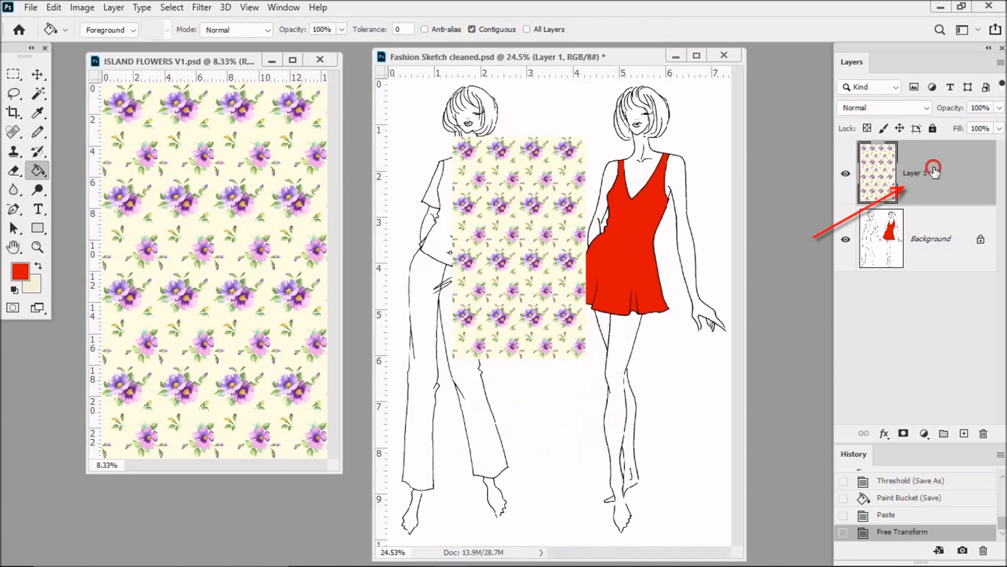
pyautogui.moveTo(933, 170); pyautogui.dragTo(981, 433)
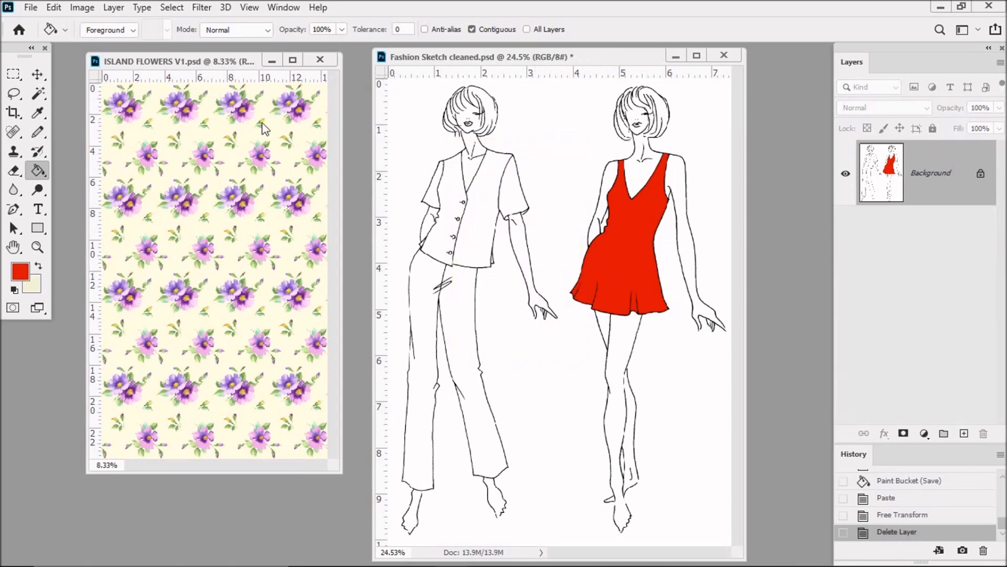
# Resample the ISLAND FLOWERS V1 image to 20 percent of its width and height
pyautogui.click(215, 61)
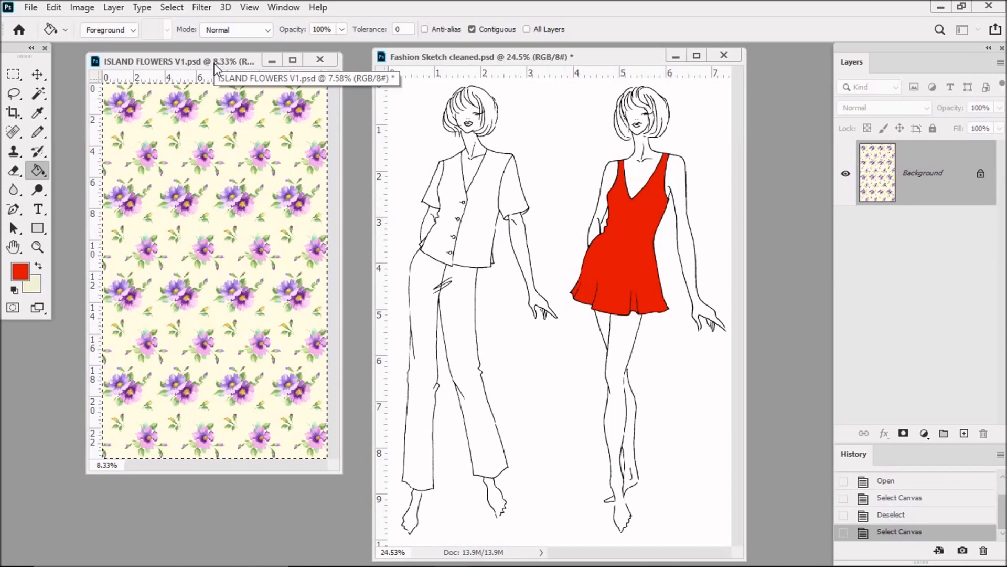
pyautogui.click(82, 9)
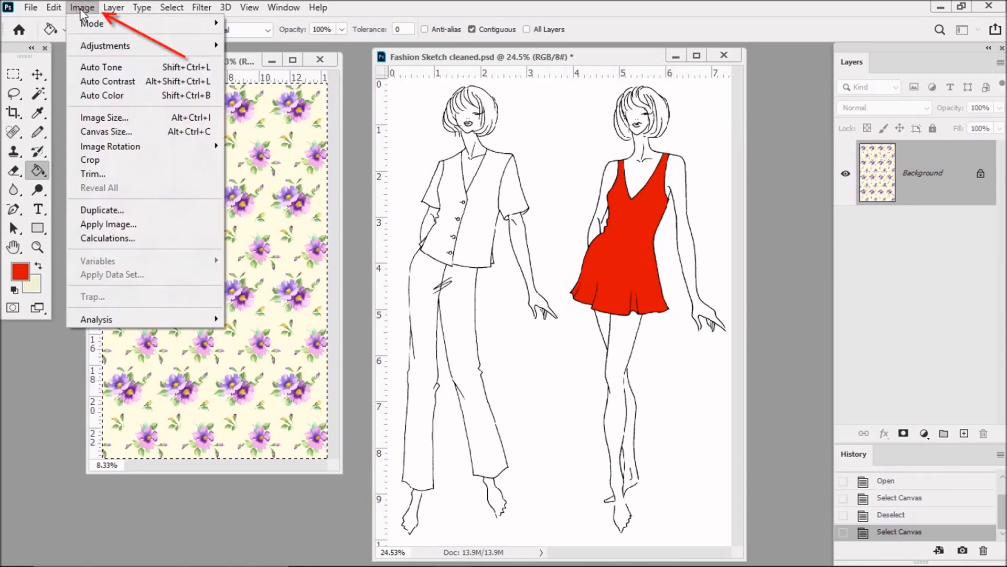
pyautogui.click(108, 118)
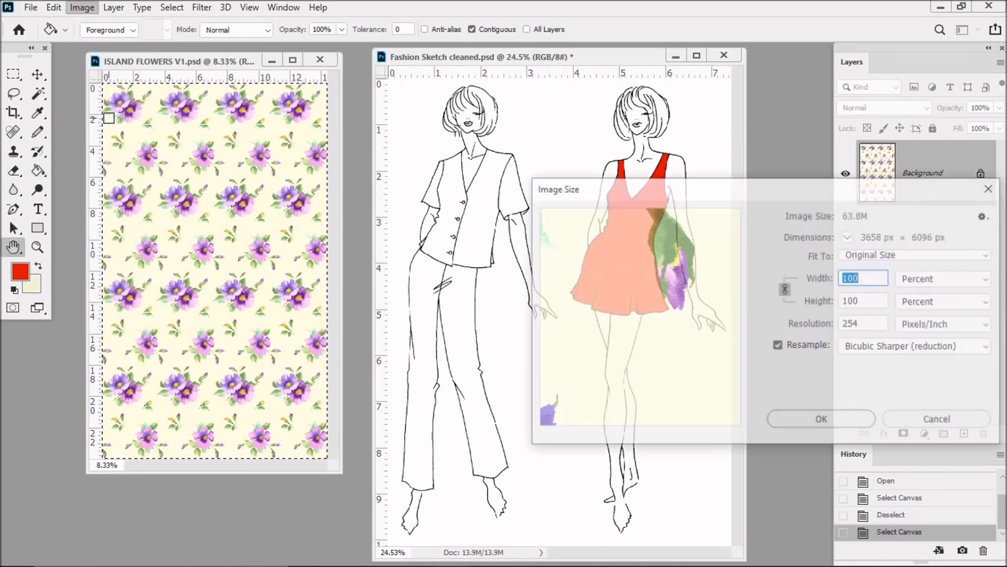
pyautogui.moveTo(763, 189); pyautogui.dragTo(513, 181)
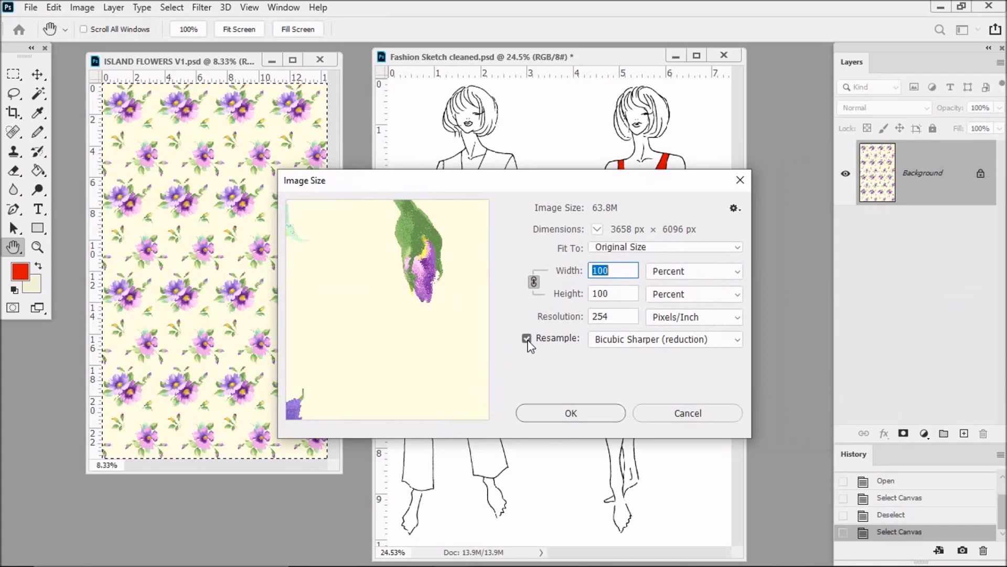
pyautogui.click(615, 270)
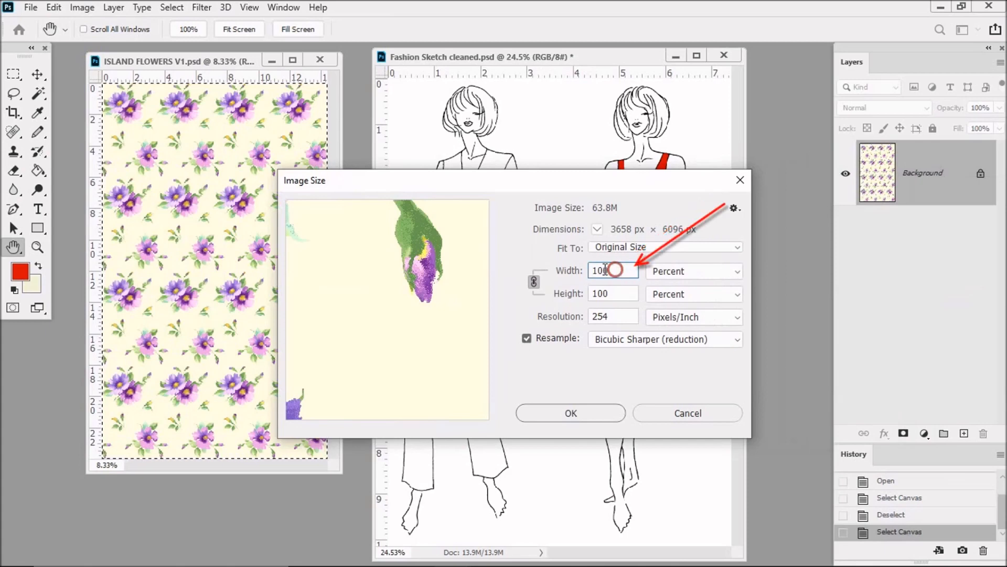
pyautogui.moveTo(615, 270); pyautogui.dragTo(590, 270)
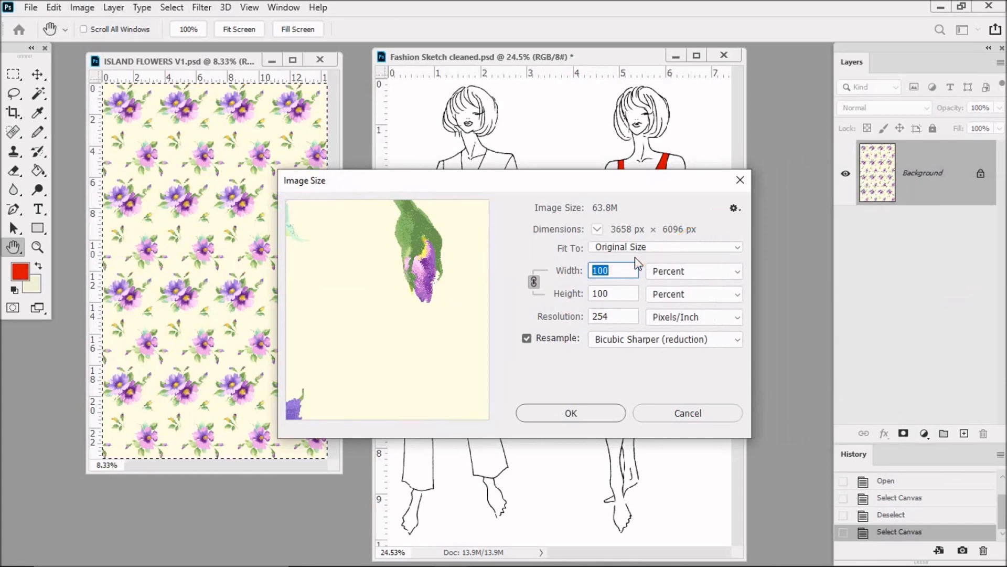
pyautogui.write('20')
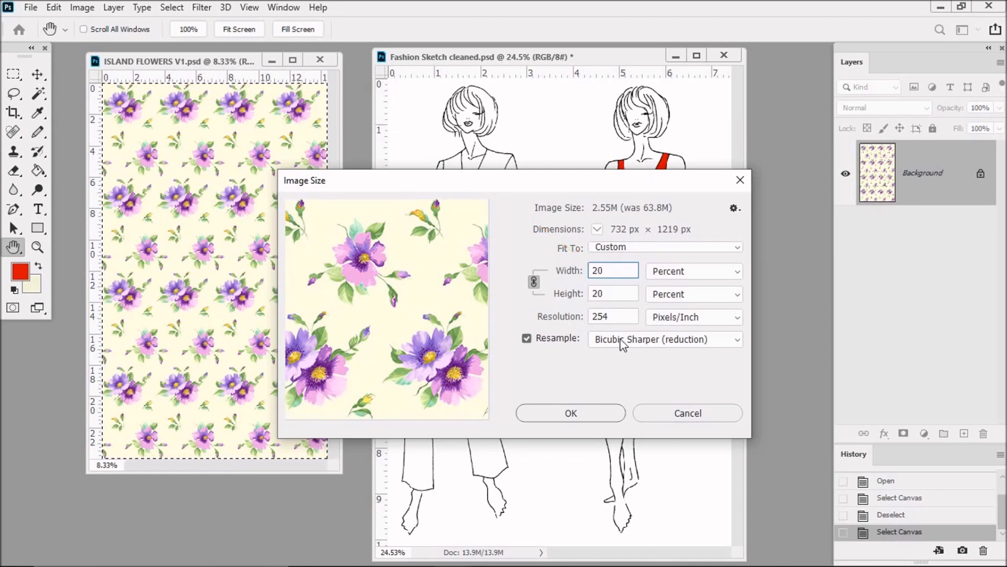
pyautogui.click(583, 413)
pyautogui.press('g')
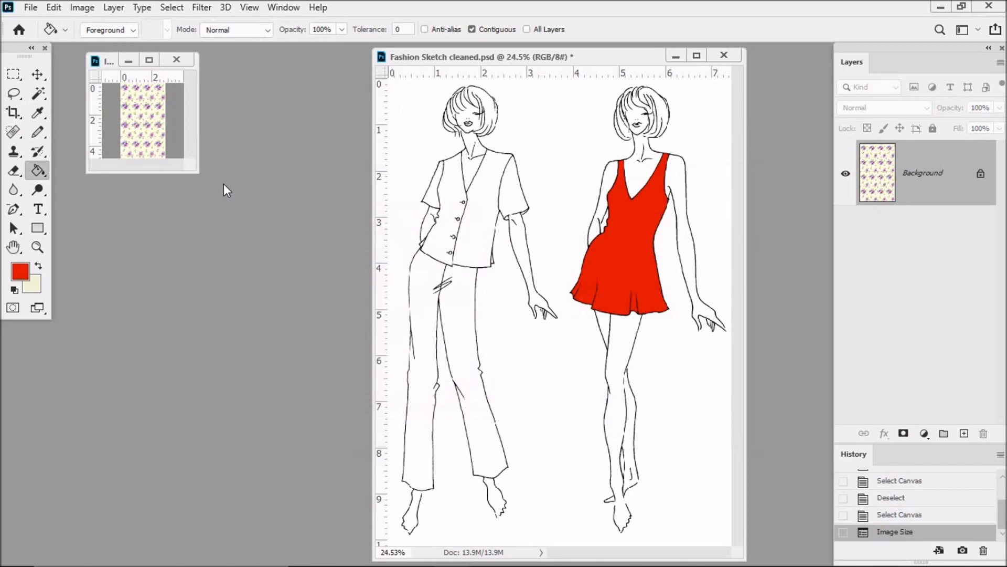
# Save the reduced pattern under the new name ISLAND FLOWERS V1 20% in the MINI BODIES folder
pyautogui.moveTo(198, 173); pyautogui.dragTo(260, 239)
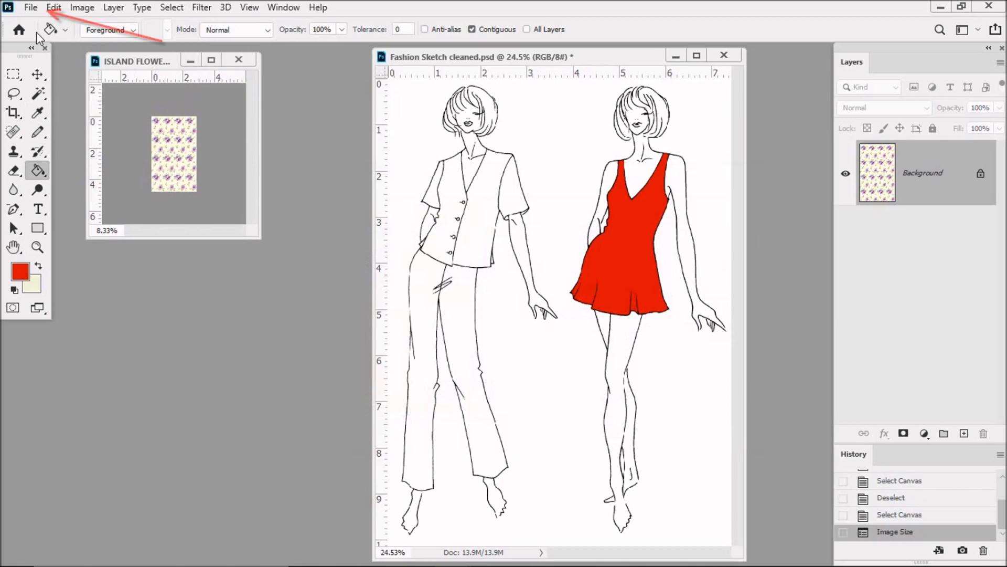
pyautogui.click(31, 7)
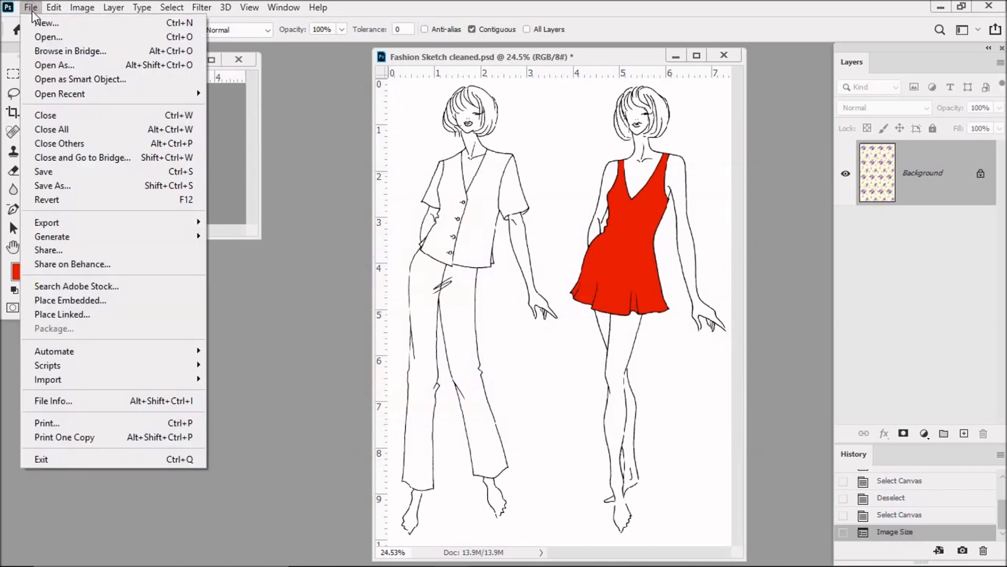
pyautogui.click(72, 185)
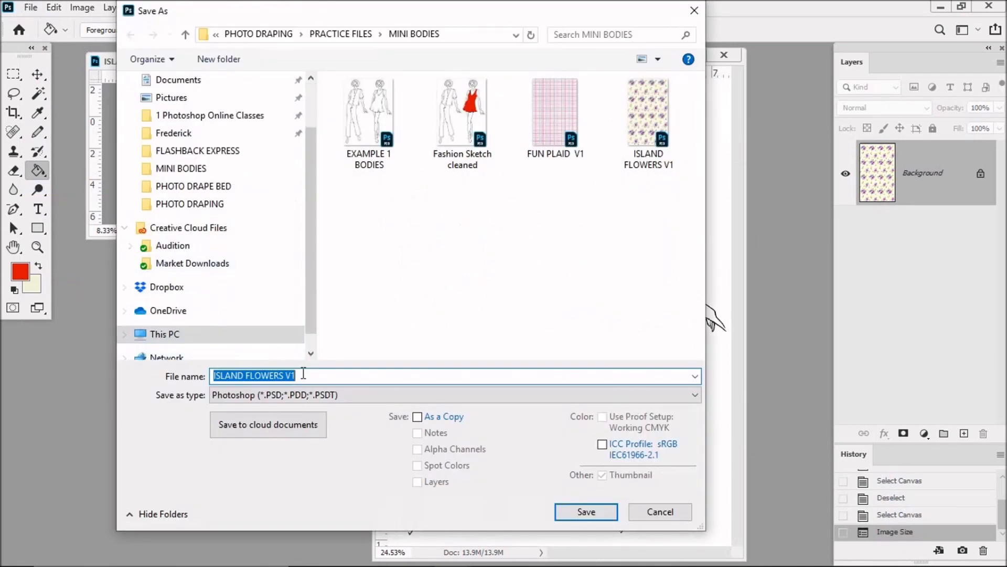
pyautogui.click(303, 374)
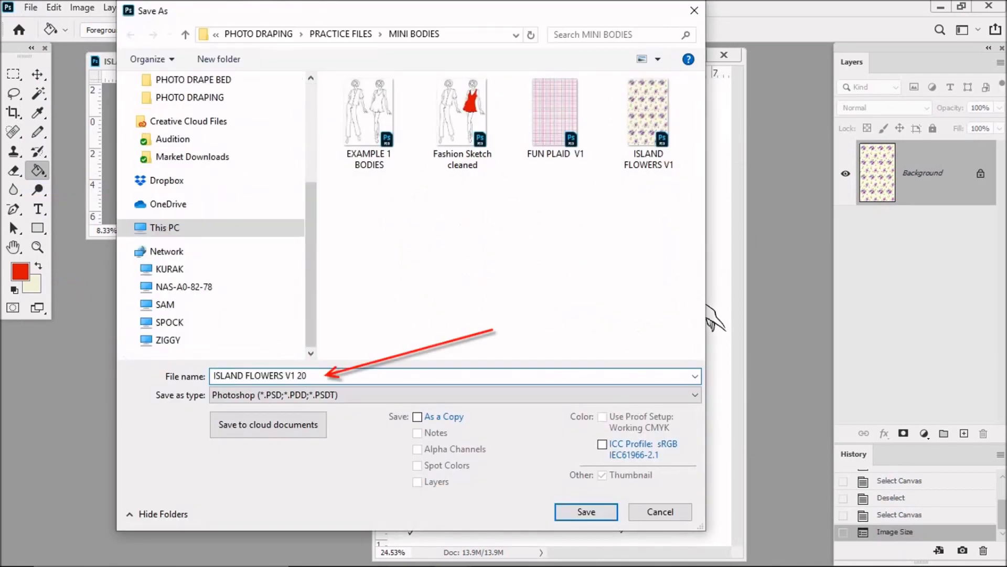
pyautogui.write('20%')
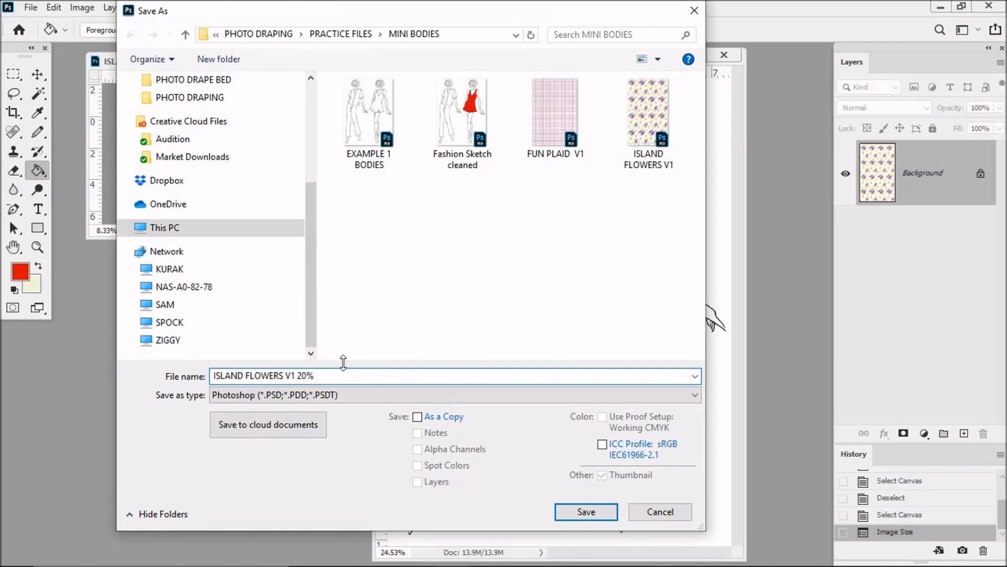
pyautogui.click(586, 513)
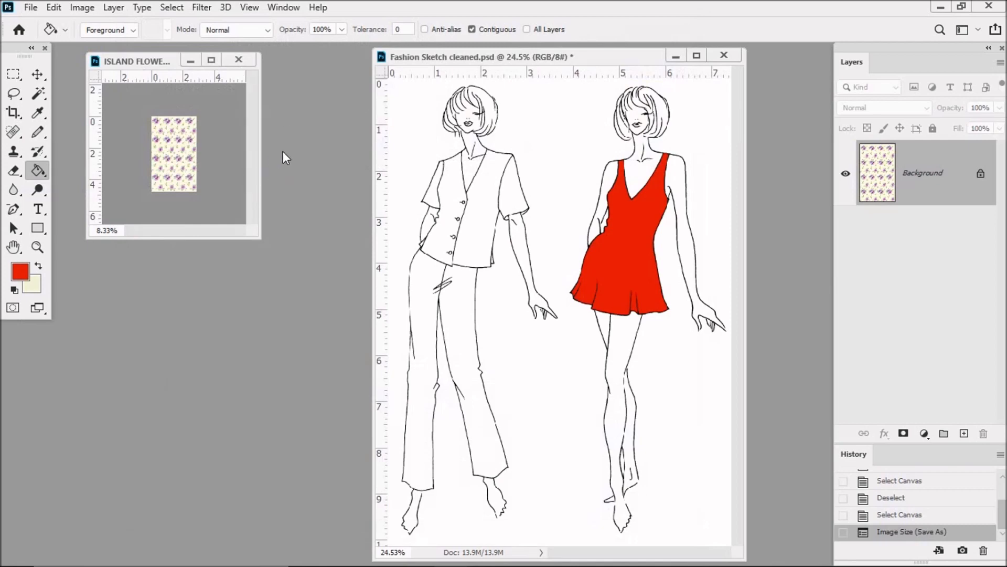
# Select the whole canvas of the reduced floral pattern and copy it
pyautogui.click(169, 6)
pyautogui.click(173, 20)
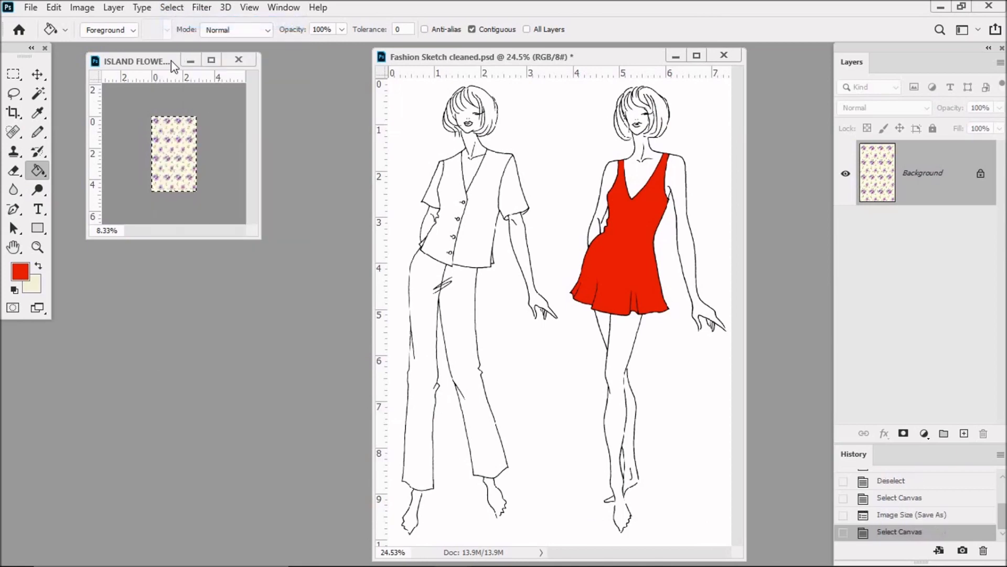
pyautogui.click(53, 7)
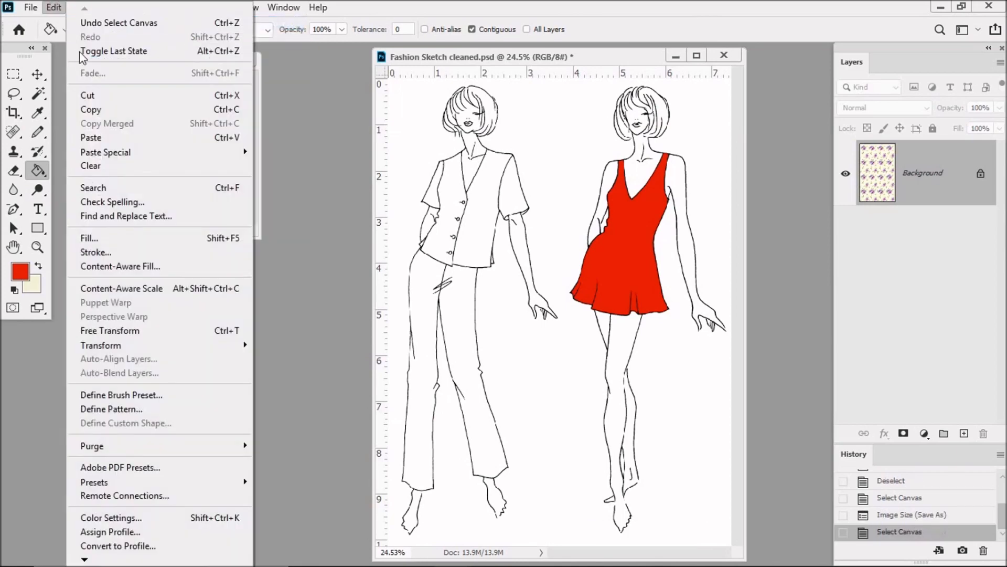
pyautogui.click(94, 110)
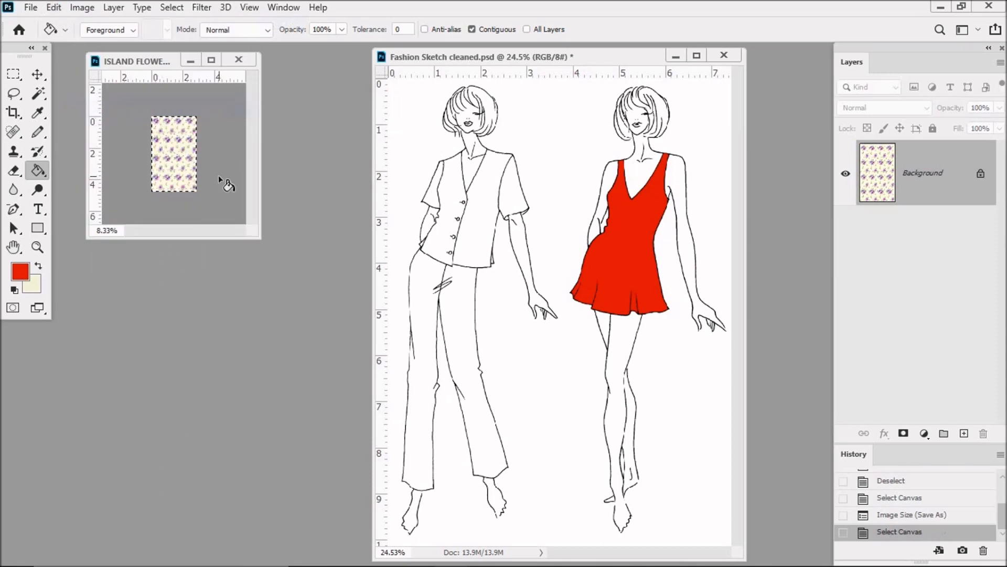
# Select all the red areas of the second figure's dress using the Magic Wand with Contiguous off
pyautogui.click(38, 94)
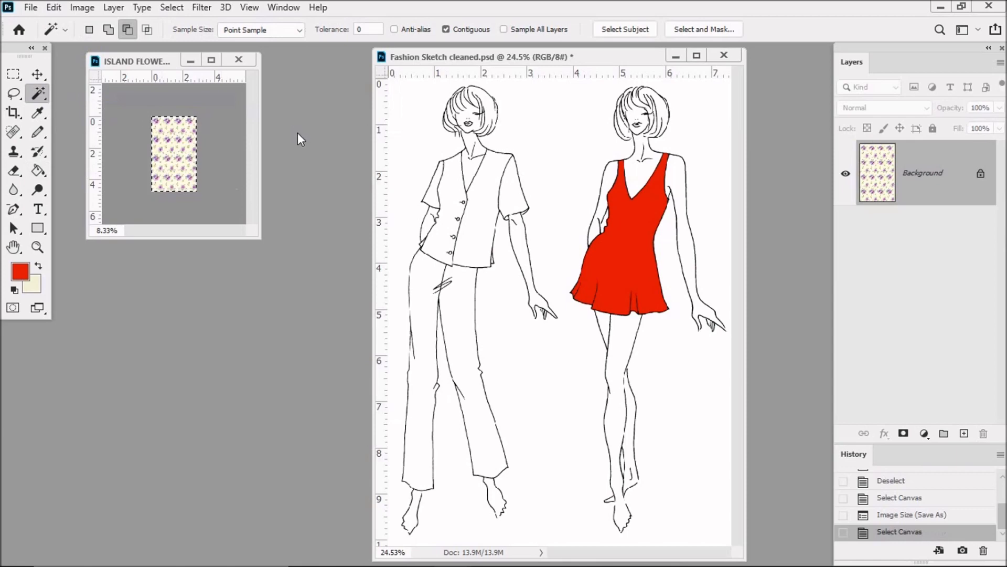
pyautogui.click(446, 30)
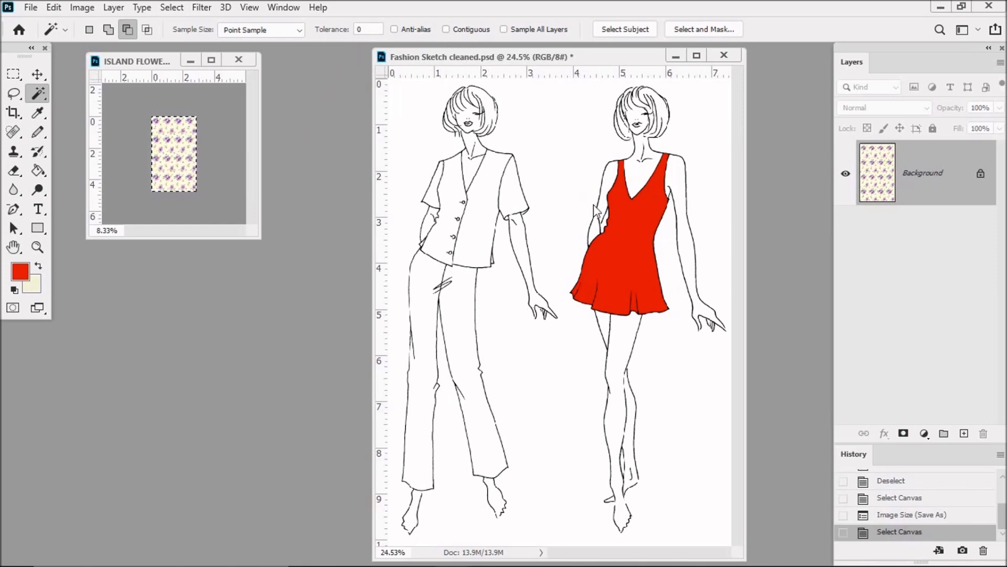
pyautogui.click(621, 233)
pyautogui.click(621, 234)
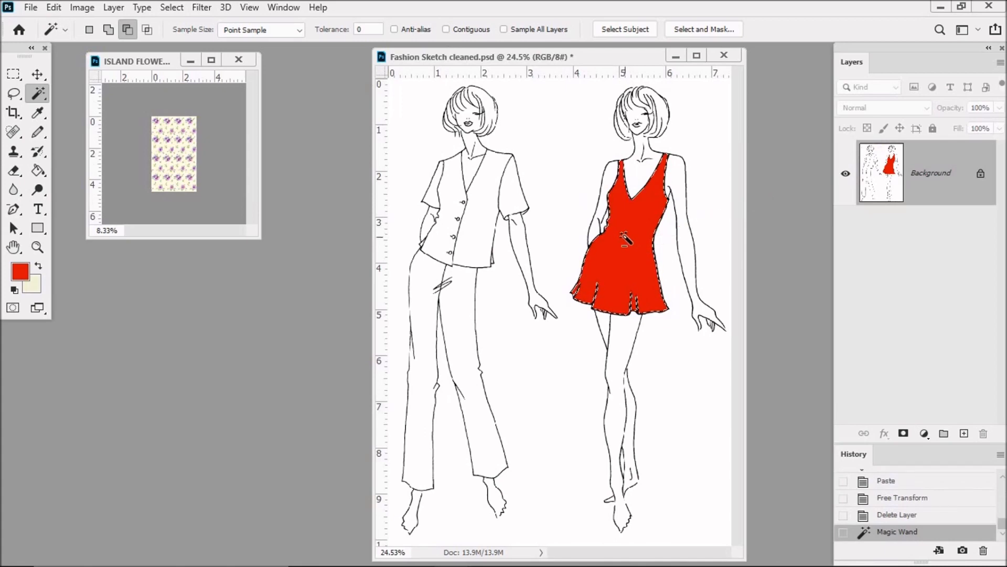
# Paste the copied floral pattern into the red dress selection with Paste Into
pyautogui.click(55, 9)
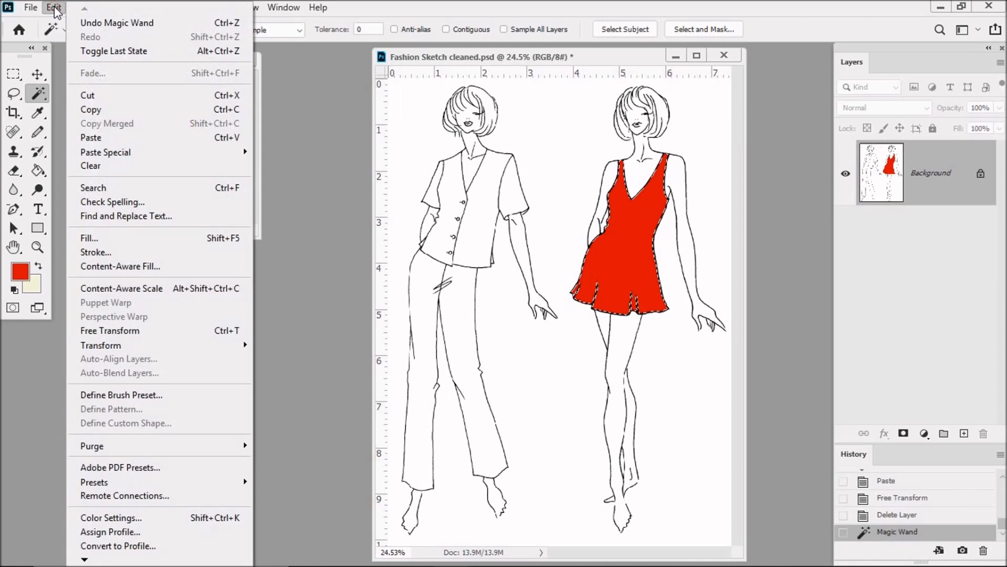
pyautogui.moveTo(125, 151)
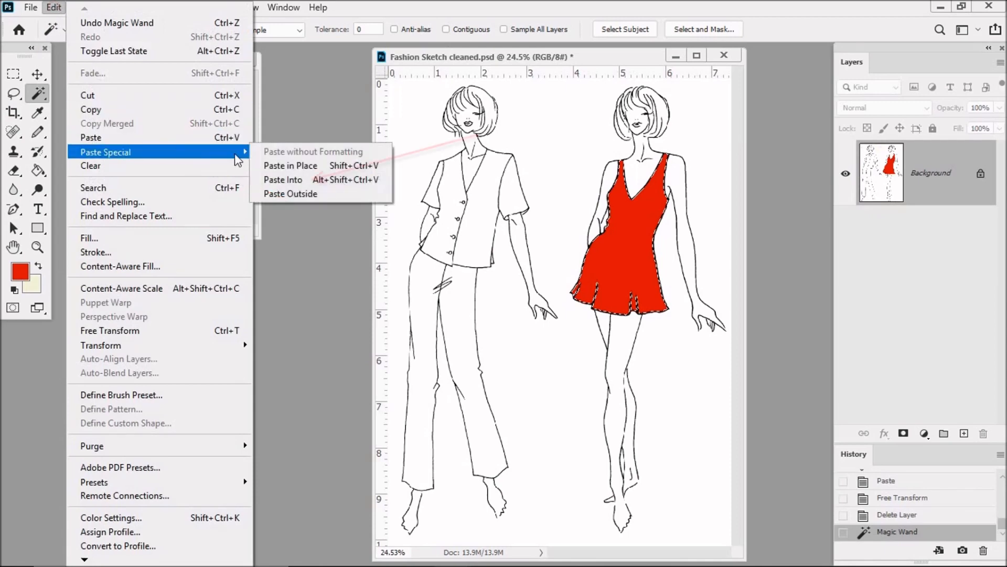
pyautogui.click(303, 179)
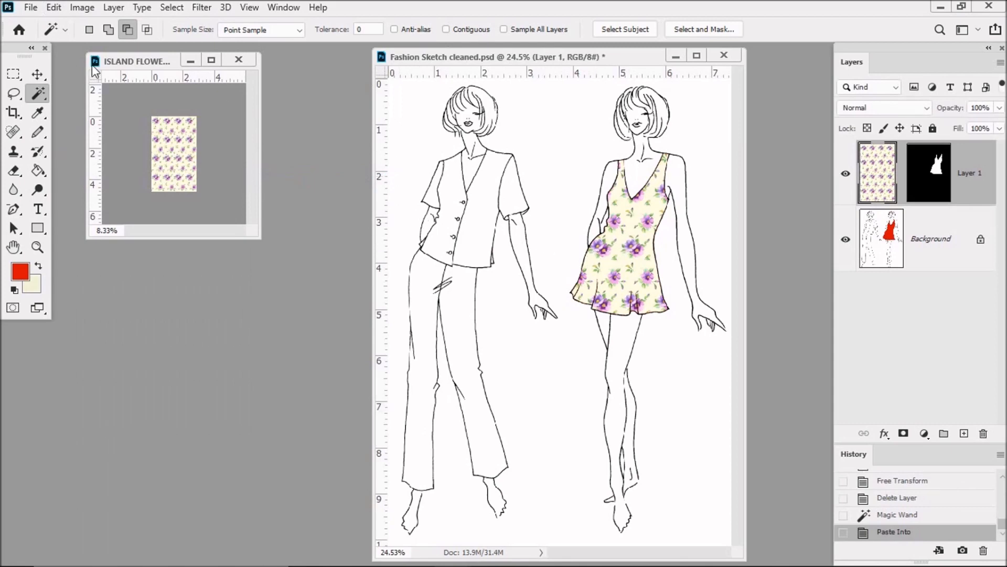
# Shift the pasted floral pattern slightly up and to the right inside the second figure's dress with the Move tool
pyautogui.click(37, 73)
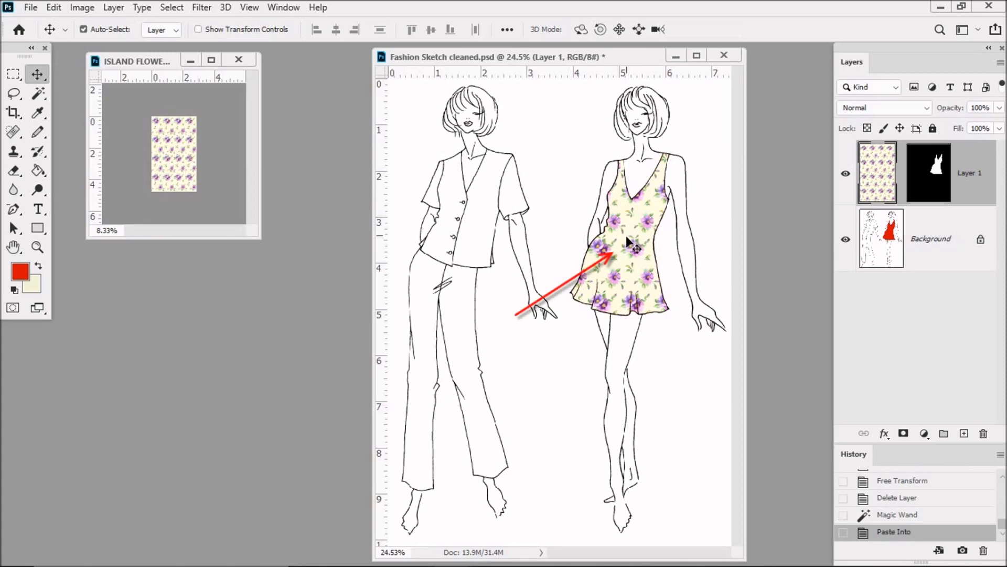
pyautogui.moveTo(628, 242)
pyautogui.mouseDown()
pyautogui.moveTo(640, 234)
pyautogui.moveTo(640, 251)
pyautogui.moveTo(637, 237)
pyautogui.mouseUp()
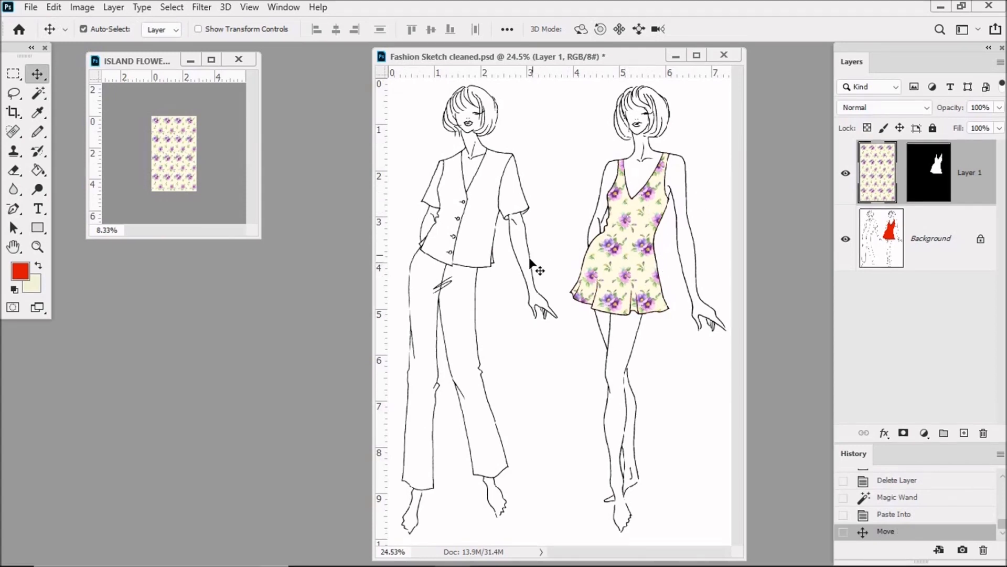
# Save the sketch under the new name Fashion Sketch user1 in the MINI BODIES folder and close the floral pattern document
pyautogui.click(30, 7)
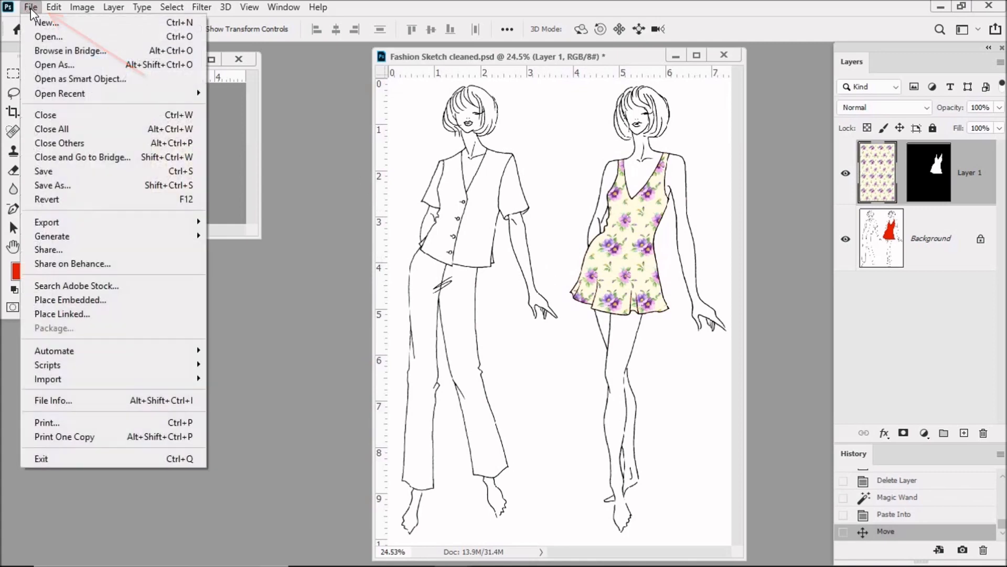
pyautogui.click(52, 185)
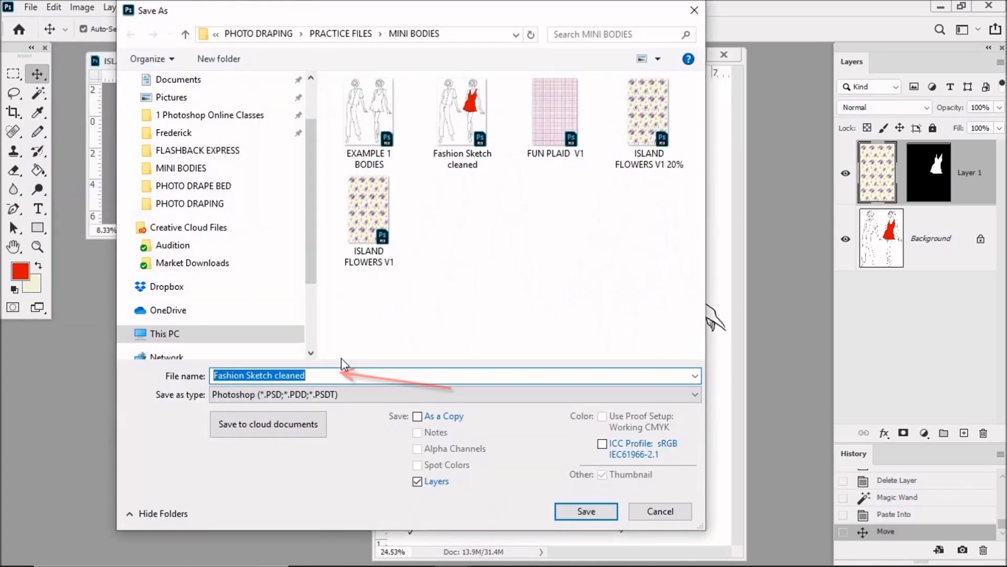
pyautogui.moveTo(277, 375); pyautogui.dragTo(322, 355)
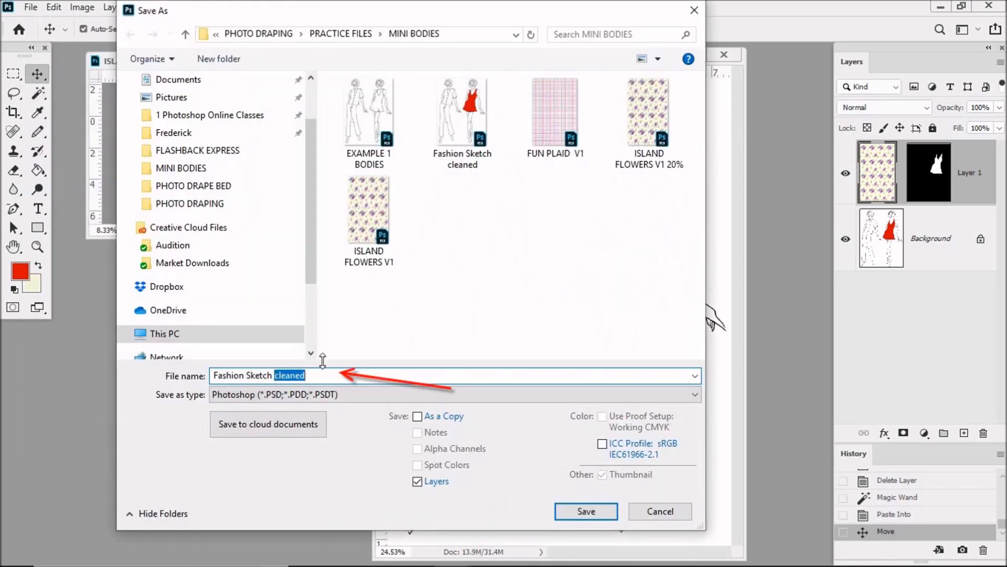
pyautogui.write('user1')
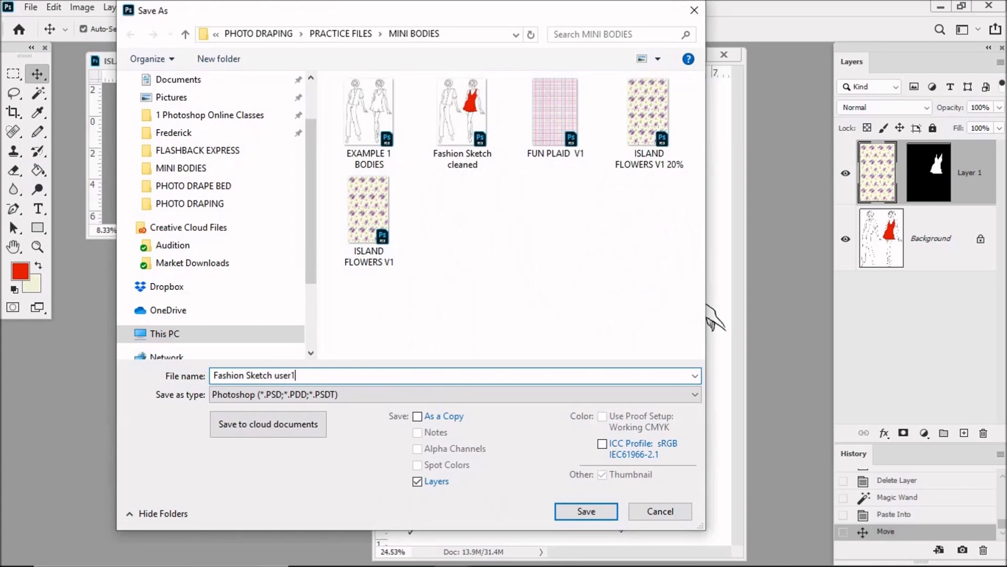
pyautogui.click(599, 512)
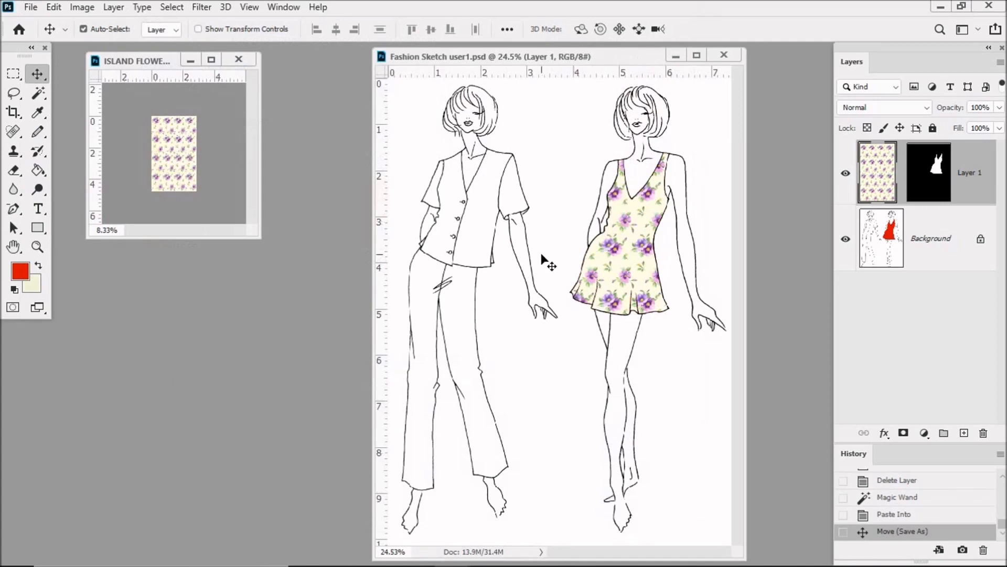
pyautogui.press('ctrl')
pyautogui.click(240, 60)
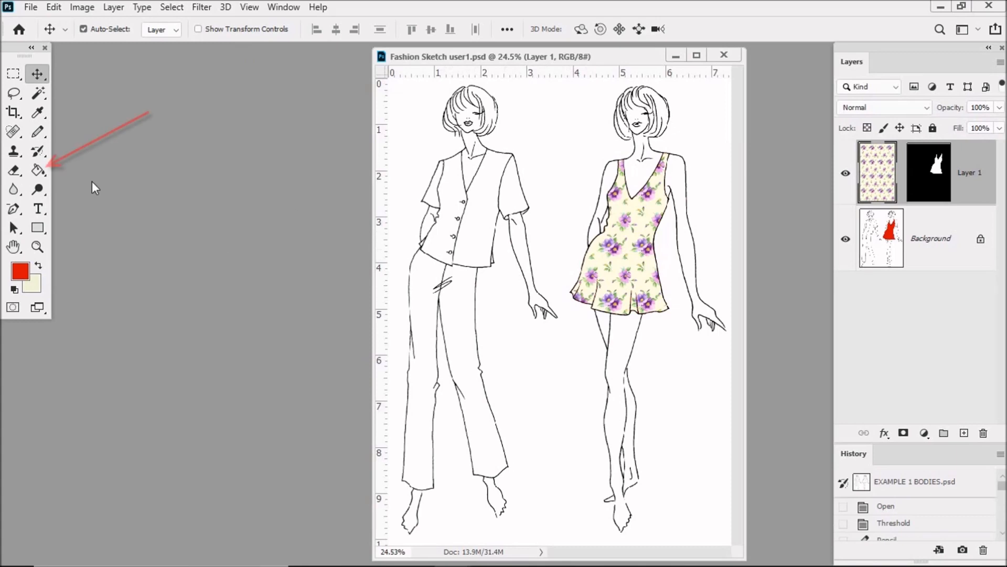
# On the Background layer, fill the right-hand front panel of the first figure's blouse with orange fb5f01 using the Paint Bucket
pyautogui.click(40, 169)
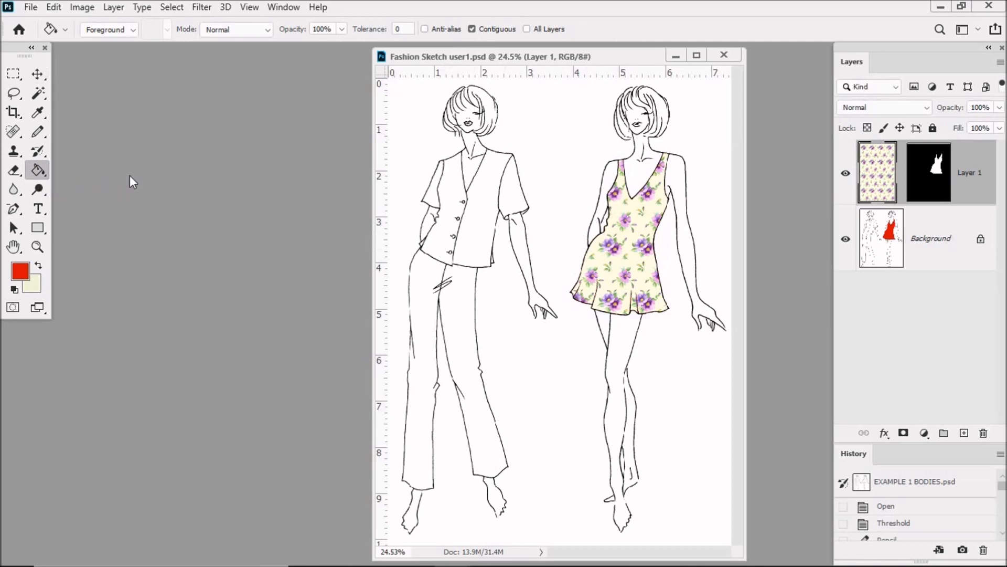
pyautogui.click(945, 240)
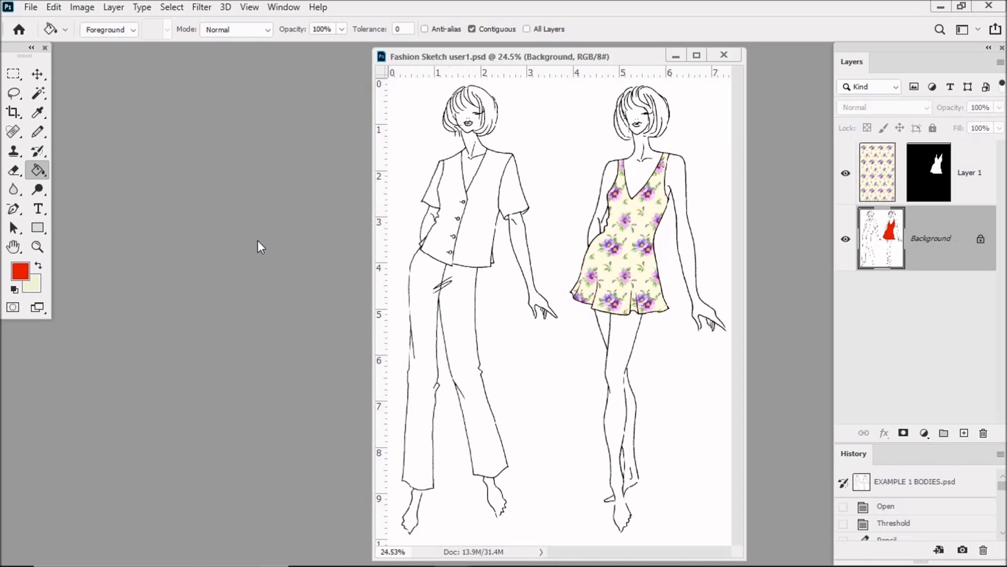
pyautogui.click(21, 271)
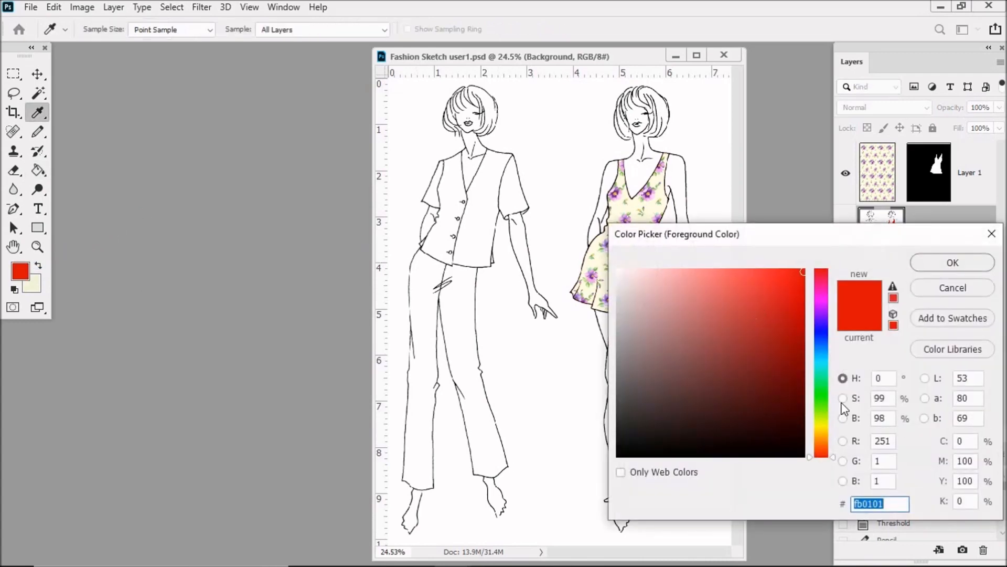
pyautogui.click(825, 448)
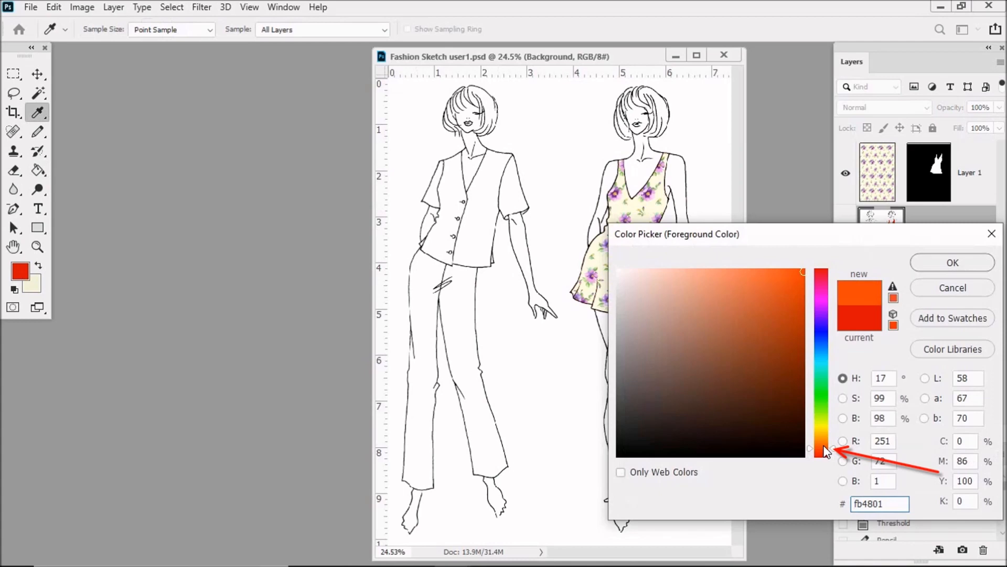
pyautogui.click(825, 445)
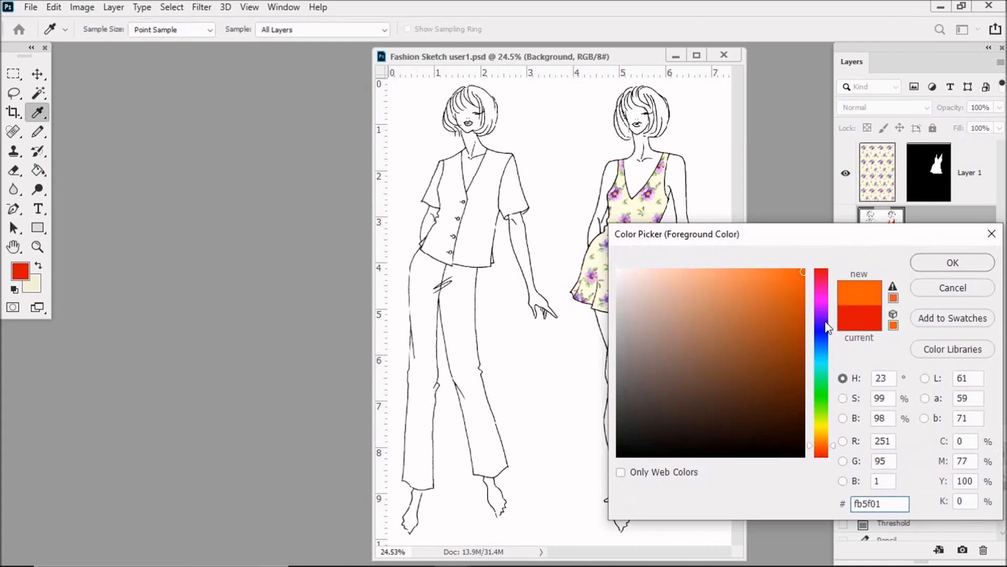
pyautogui.click(966, 259)
pyautogui.press('g')
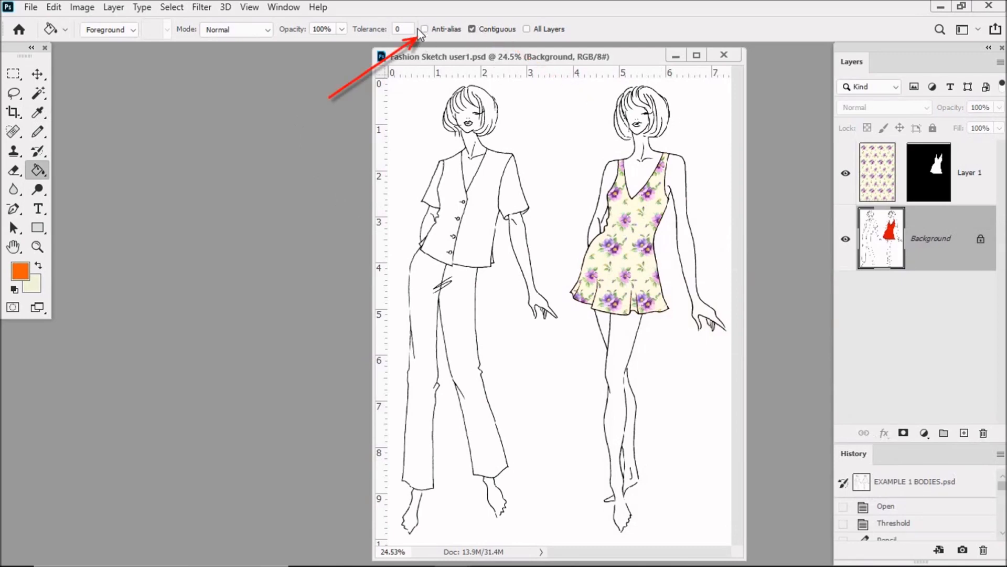
pyautogui.click(482, 223)
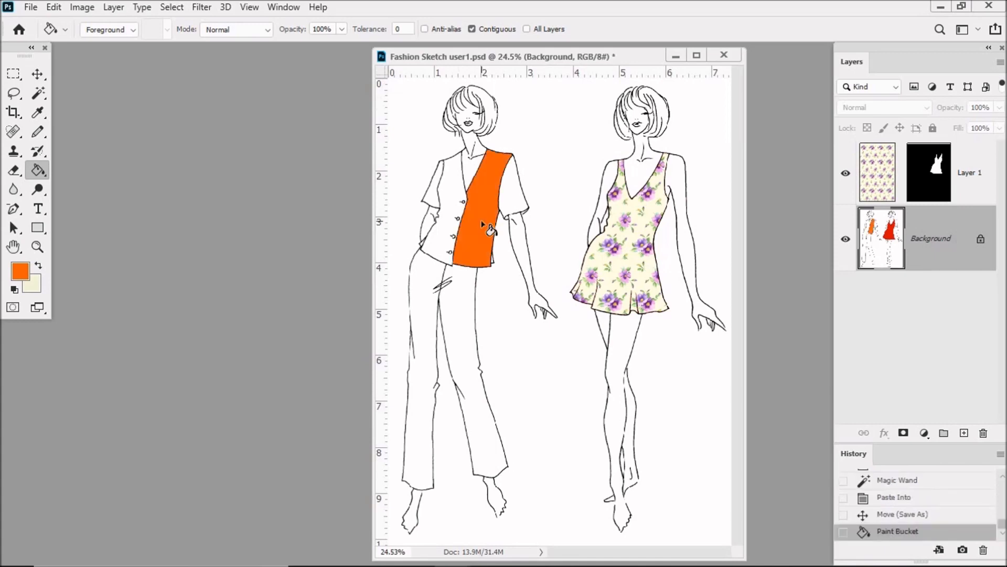
# Fill the left-hand front panel of the first figure's blouse with yellow f8fb01
pyautogui.click(22, 269)
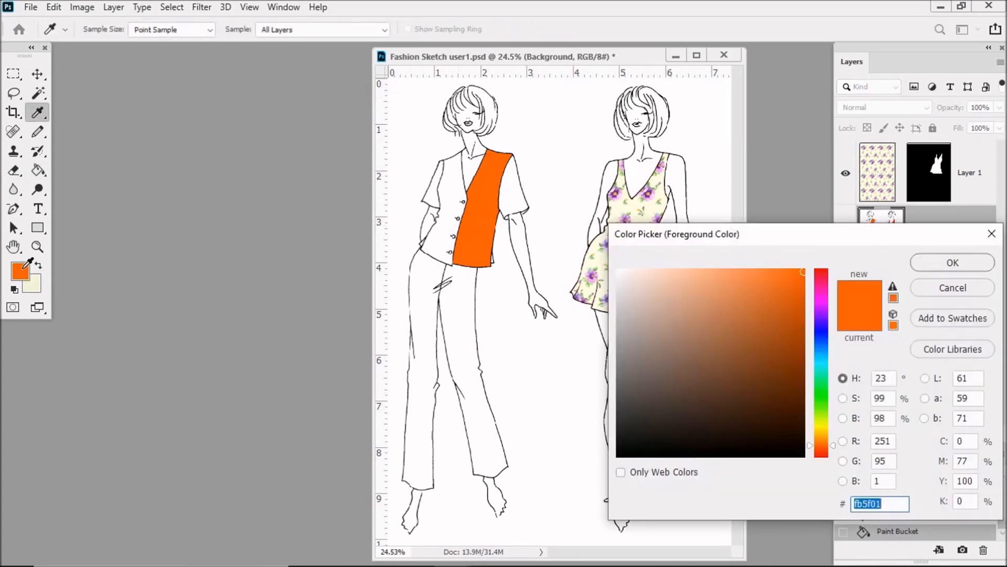
pyautogui.moveTo(833, 439); pyautogui.dragTo(833, 425)
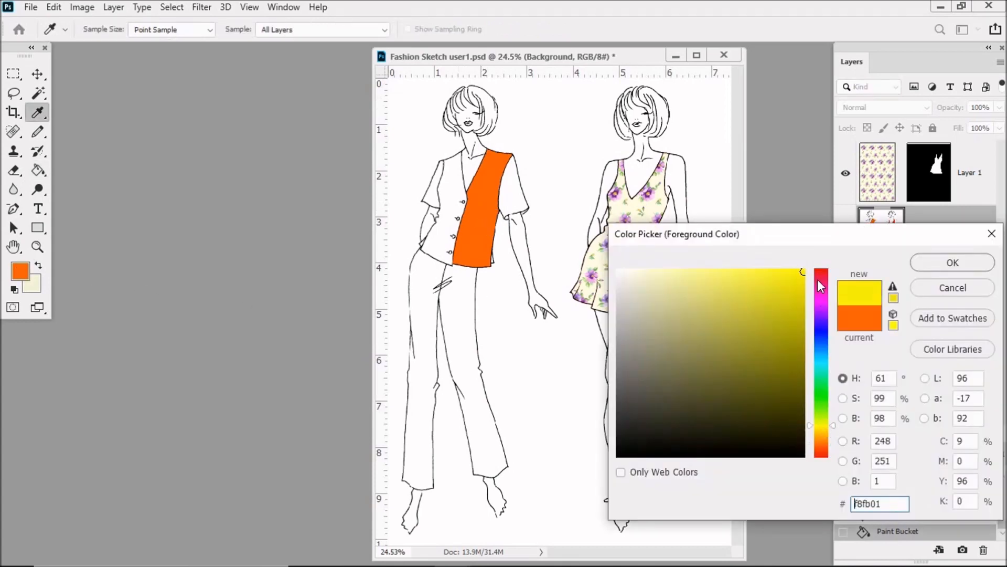
pyautogui.click(939, 265)
pyautogui.click(448, 201)
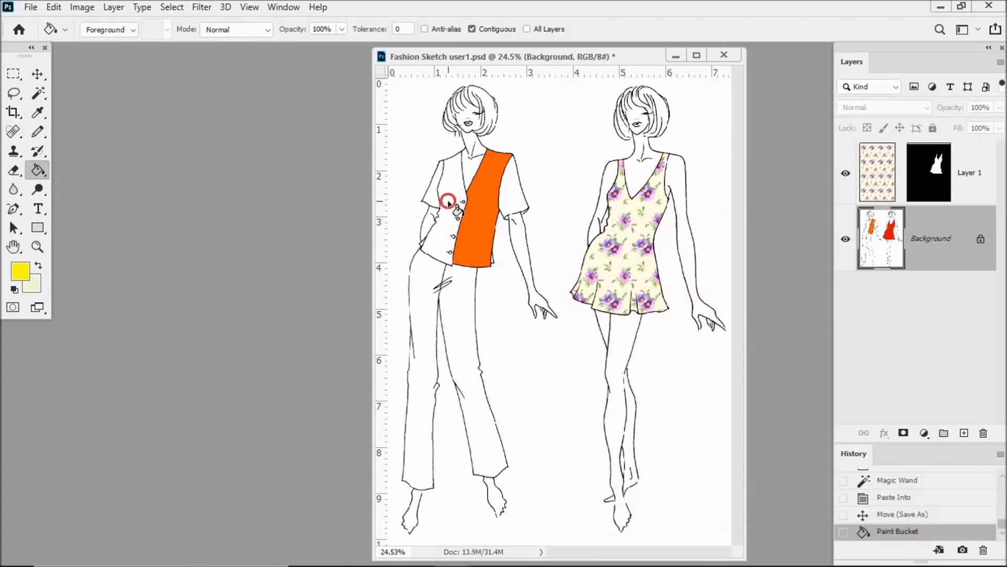
# Pick a muted medium blue as the foreground colour and fill the blouse's left-hand sleeve with it
pyautogui.click(20, 270)
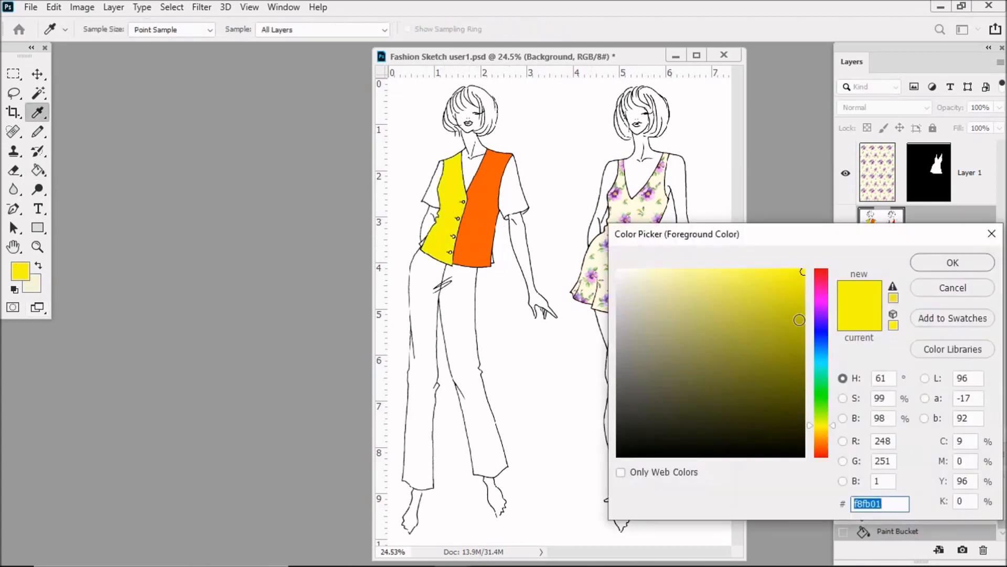
pyautogui.click(821, 344)
pyautogui.click(672, 299)
pyautogui.click(722, 333)
pyautogui.click(955, 263)
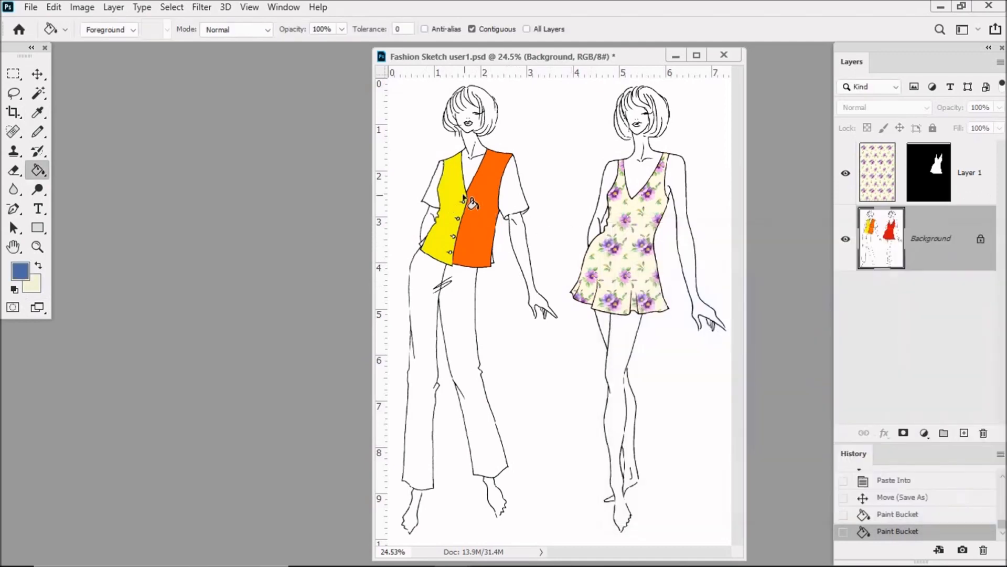
pyautogui.click(435, 195)
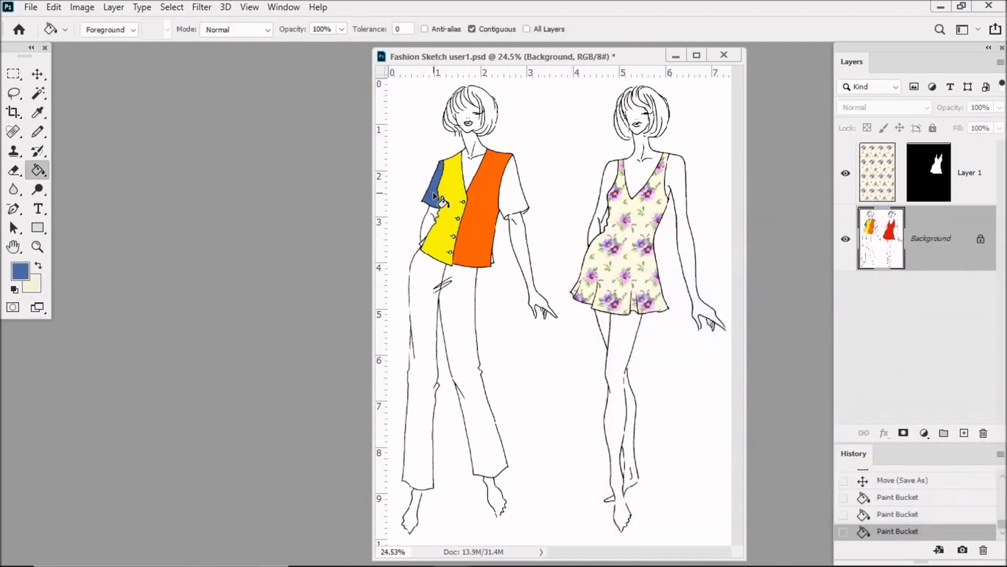
# Pick a bright turquoise as the foreground colour and fill the blouse's right-hand sleeve with it
pyautogui.click(19, 270)
pyautogui.moveTo(833, 344); pyautogui.dragTo(834, 367)
pyautogui.click(750, 315)
pyautogui.click(782, 290)
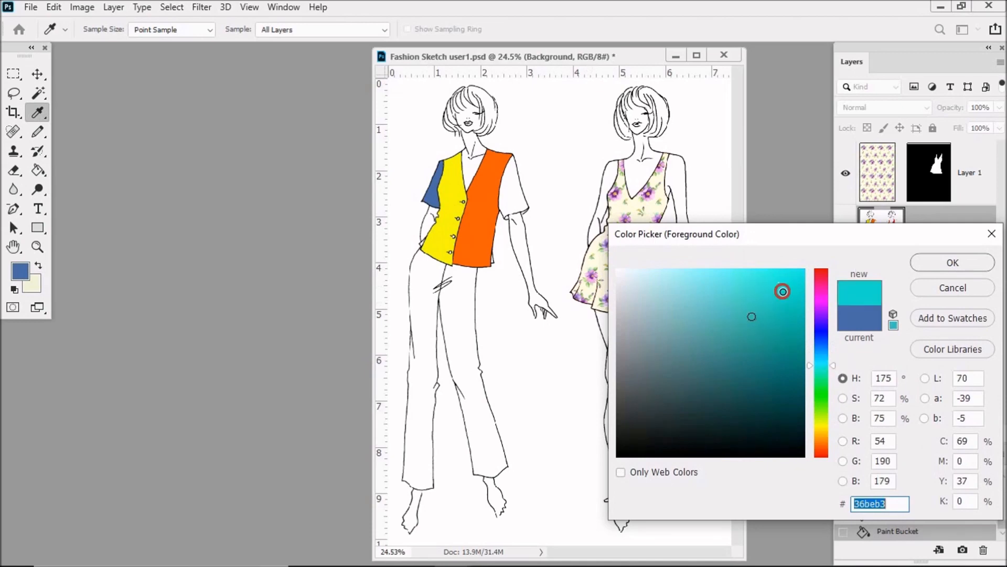
pyautogui.click(953, 263)
pyautogui.click(513, 193)
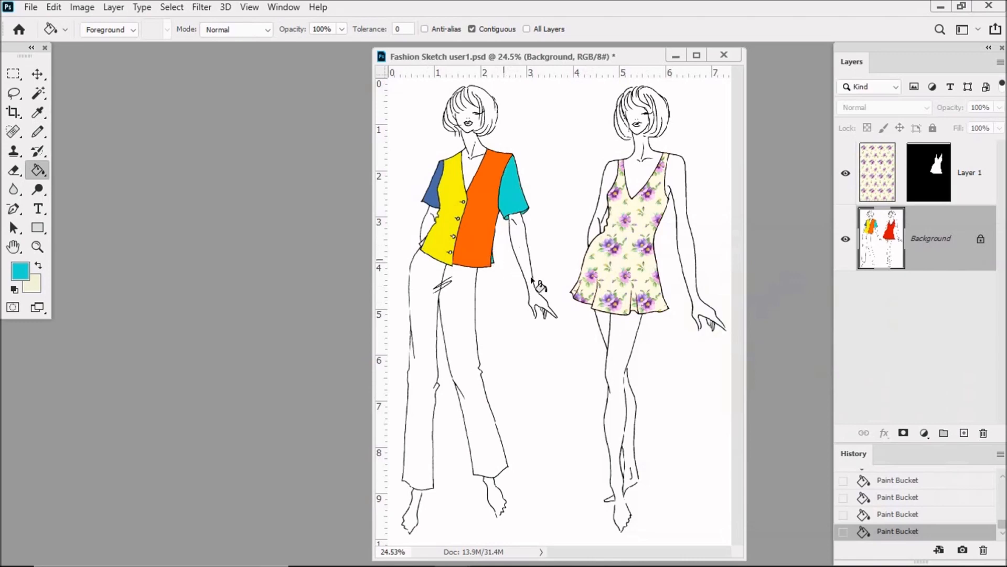
# Fill the left-hand leg of the first figure's trousers with light purple d65ee8
pyautogui.click(22, 271)
pyautogui.moveTo(836, 363); pyautogui.dragTo(836, 305)
pyautogui.click(727, 286)
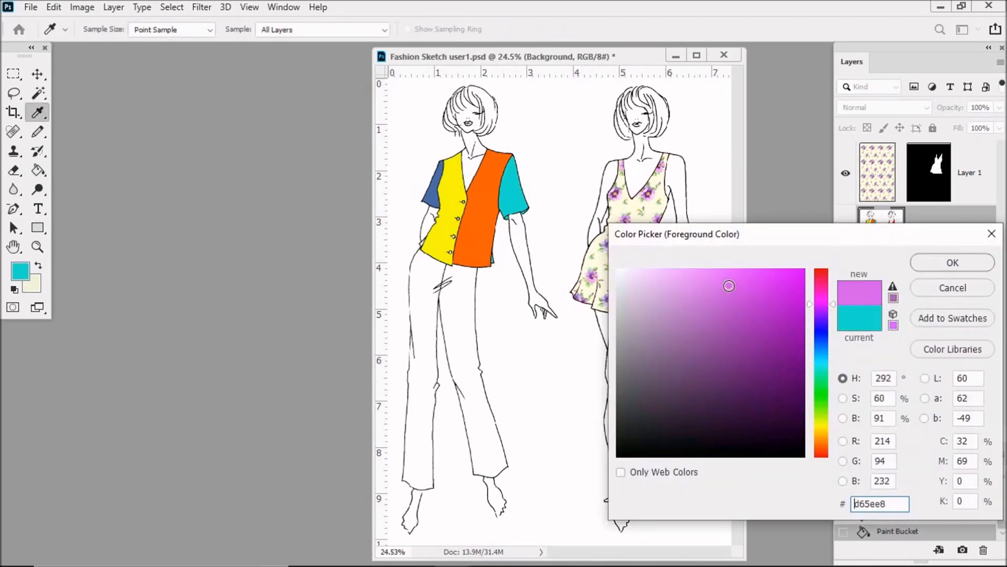
pyautogui.click(963, 262)
pyautogui.click(424, 311)
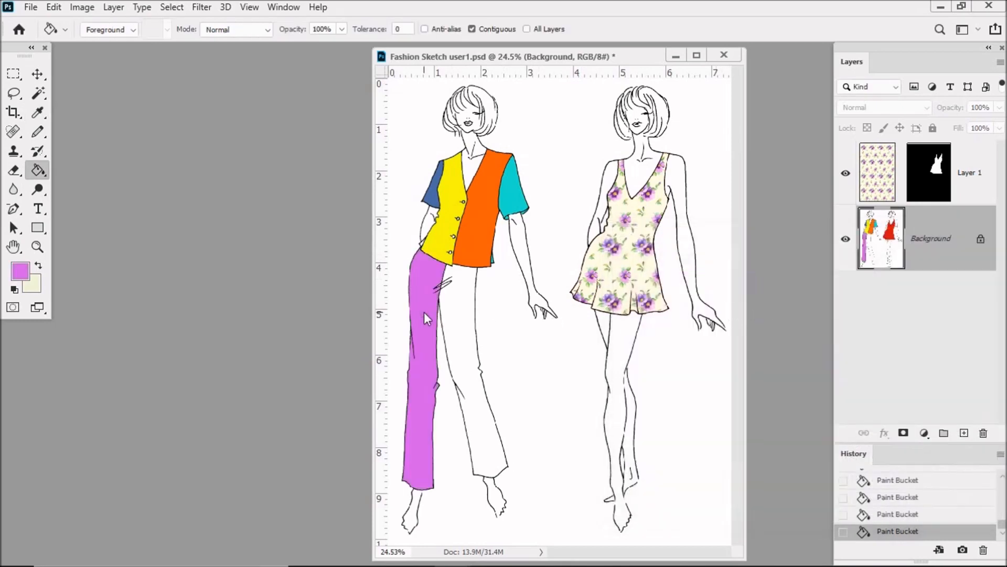
# Fill the right-hand trouser leg and the small gap between its crease lines near the waist with light sky blue
pyautogui.scroll(8, 412, 289)
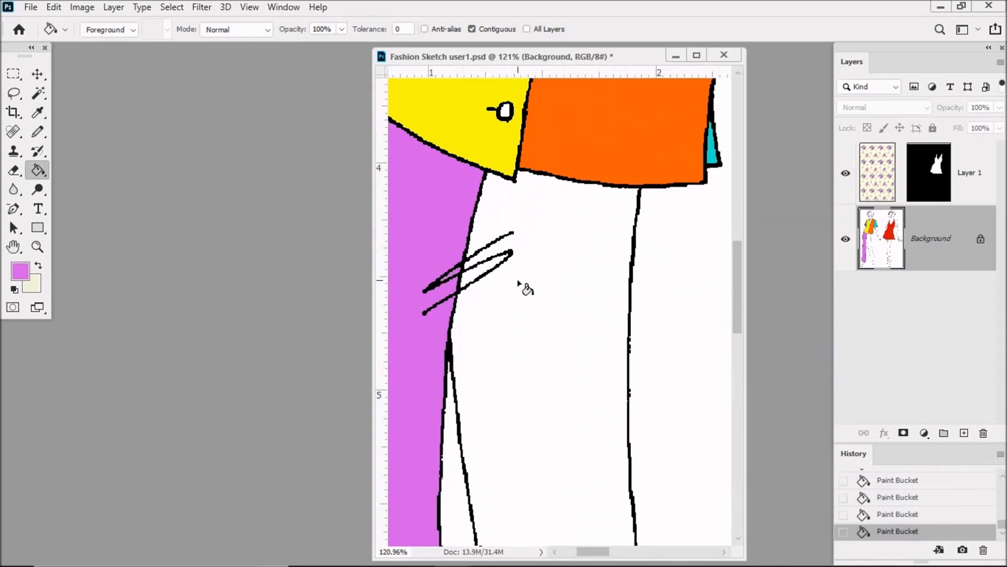
pyautogui.click(25, 272)
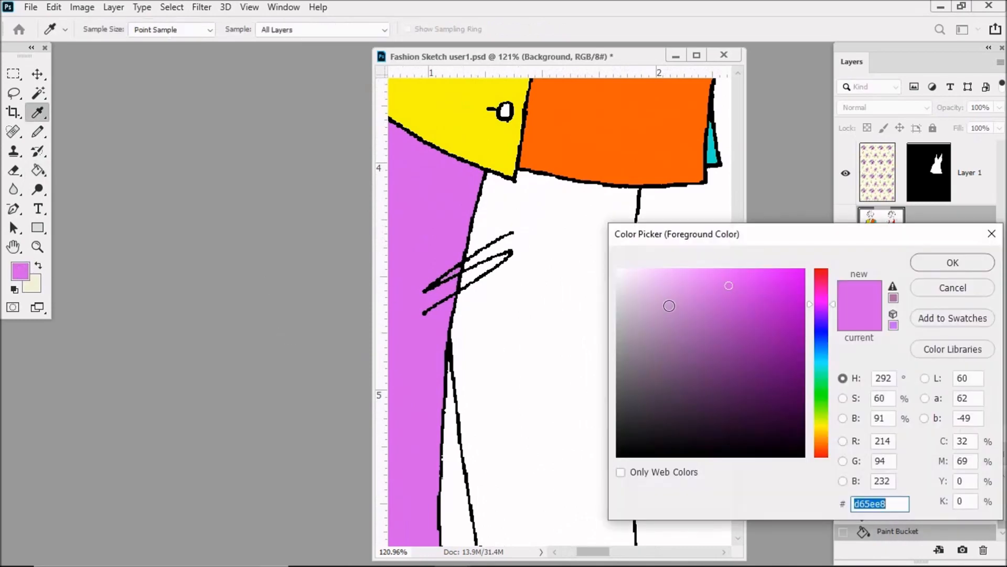
pyautogui.moveTo(835, 304); pyautogui.dragTo(832, 354)
pyautogui.click(952, 263)
pyautogui.press('g')
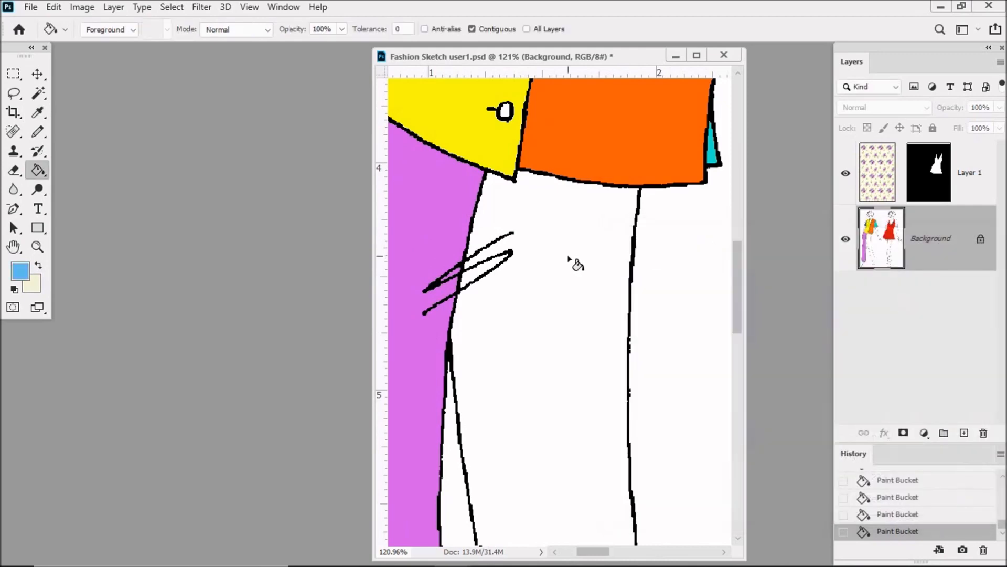
pyautogui.click(573, 263)
pyautogui.click(473, 275)
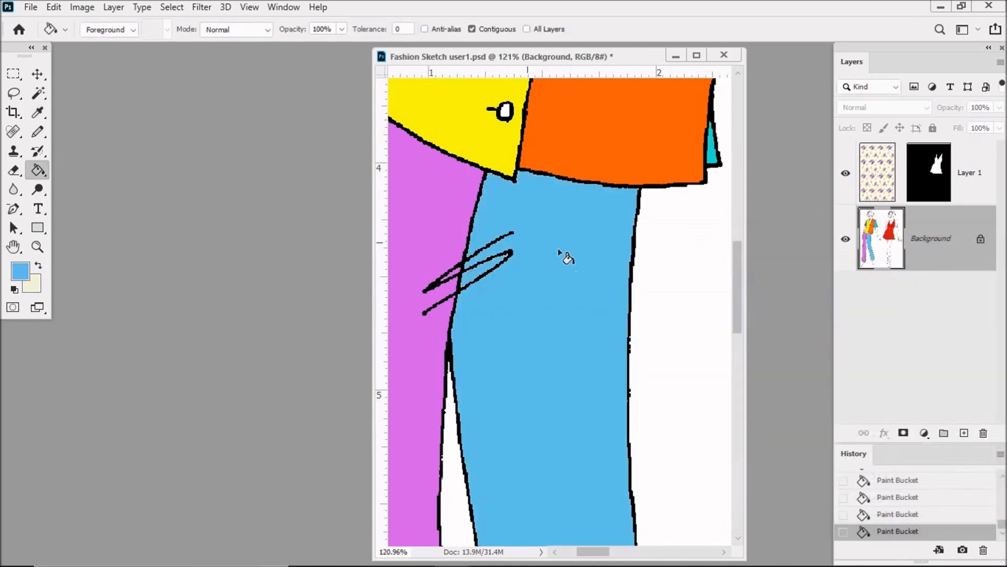
# Fit the whole sketch in view, open FUN PLAID V1 from the MINI BODIES folder and make the plaid the active document
pyautogui.doubleClick(15, 249)
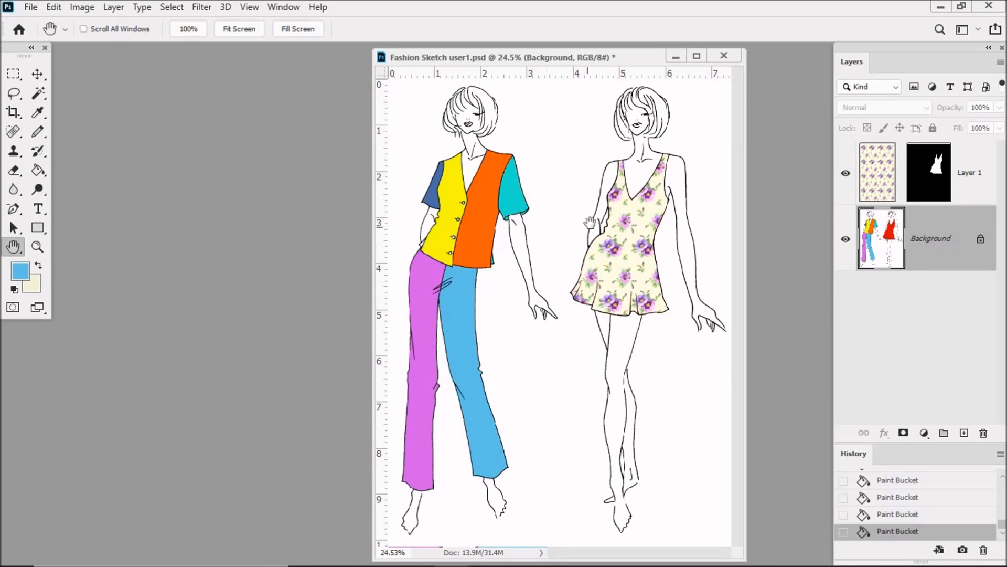
pyautogui.click(31, 7)
pyautogui.click(48, 37)
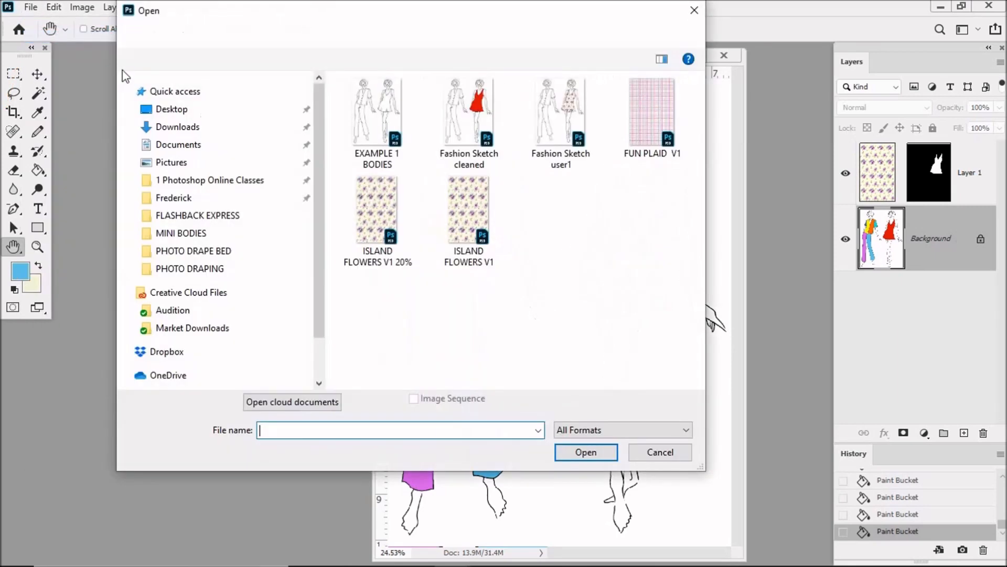
pyautogui.click(656, 127)
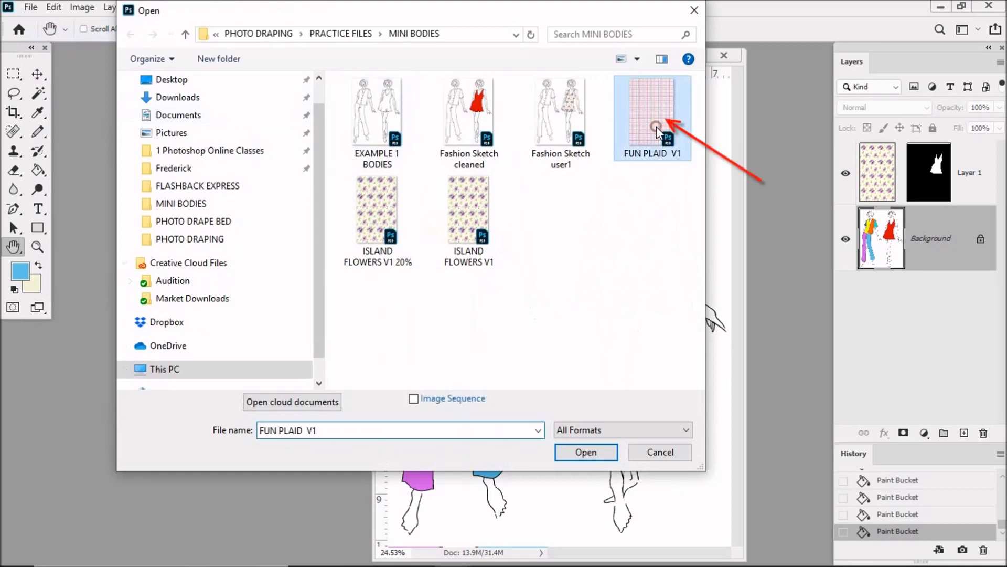
pyautogui.click(598, 453)
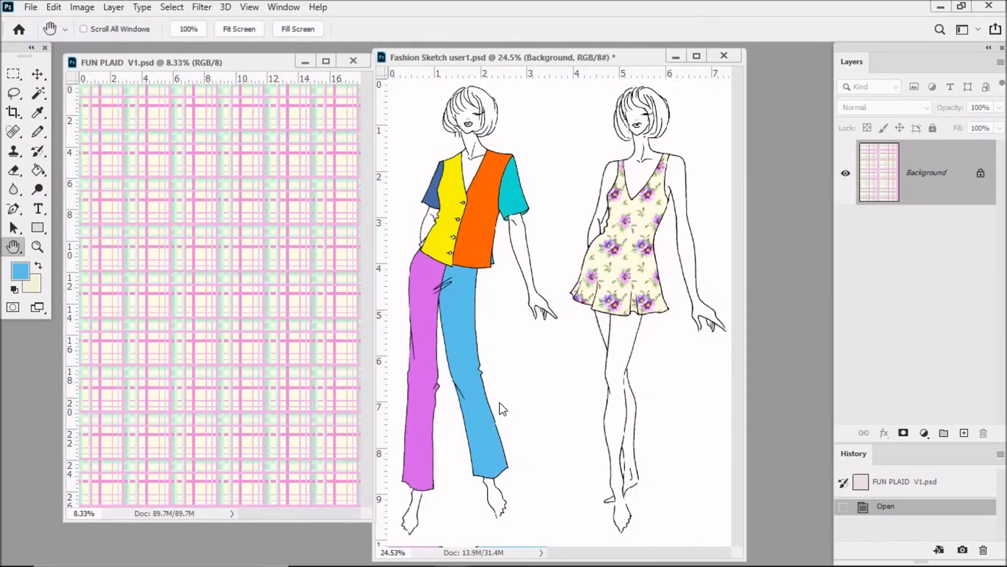
pyautogui.click(555, 273)
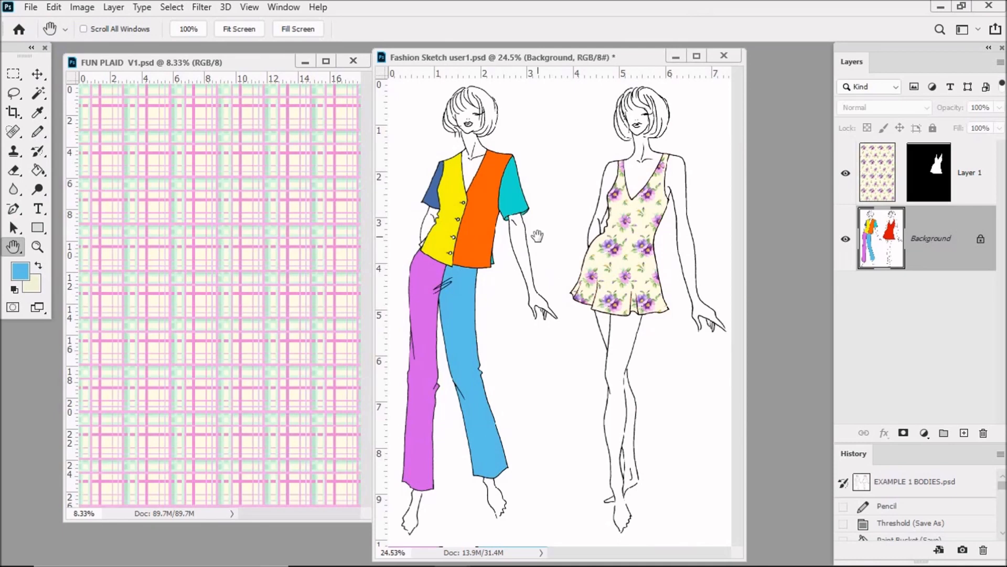
pyautogui.click(237, 64)
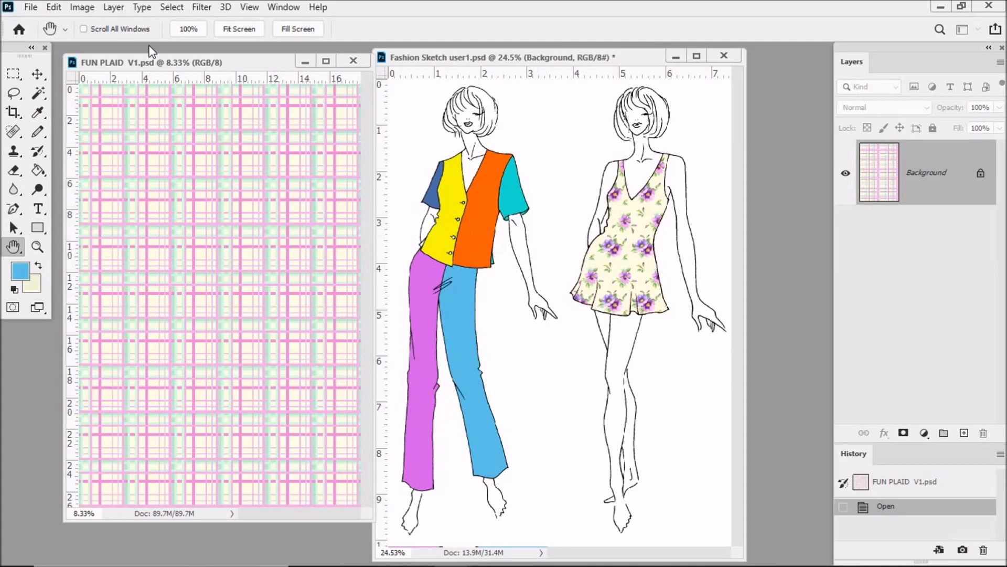
# Scale the FUN PLAID V1 image down to 20 percent width and height
pyautogui.click(81, 12)
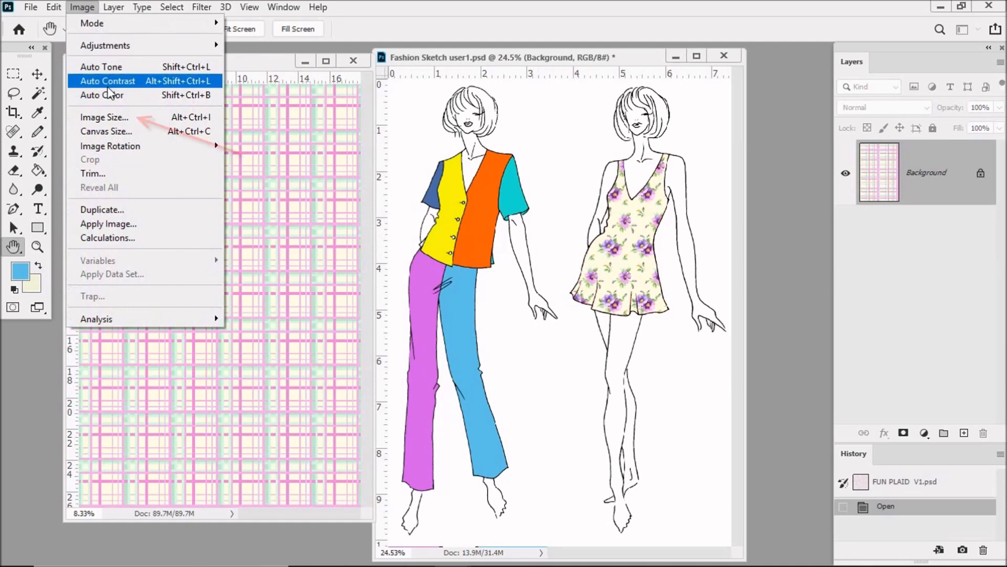
pyautogui.click(108, 113)
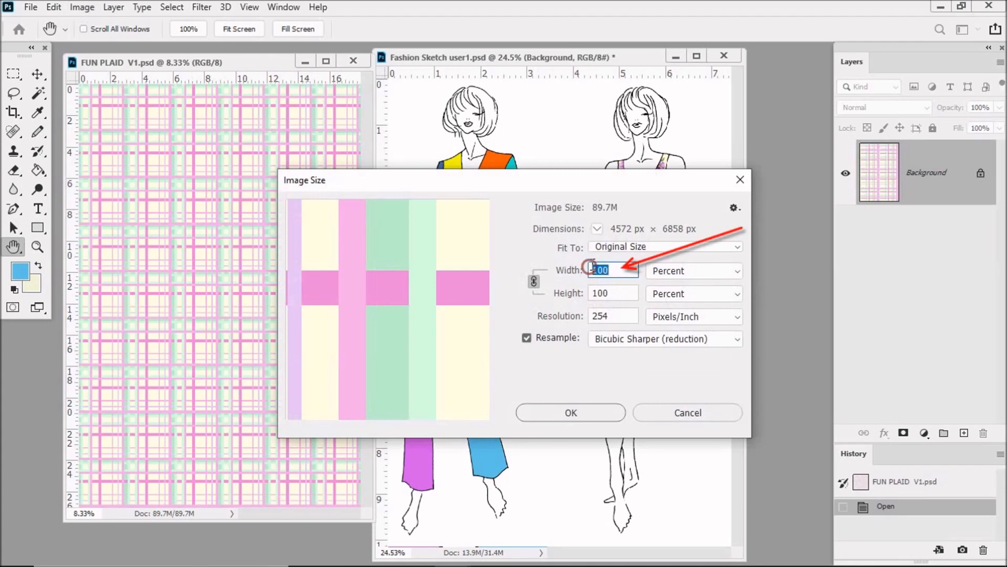
pyautogui.write('20')
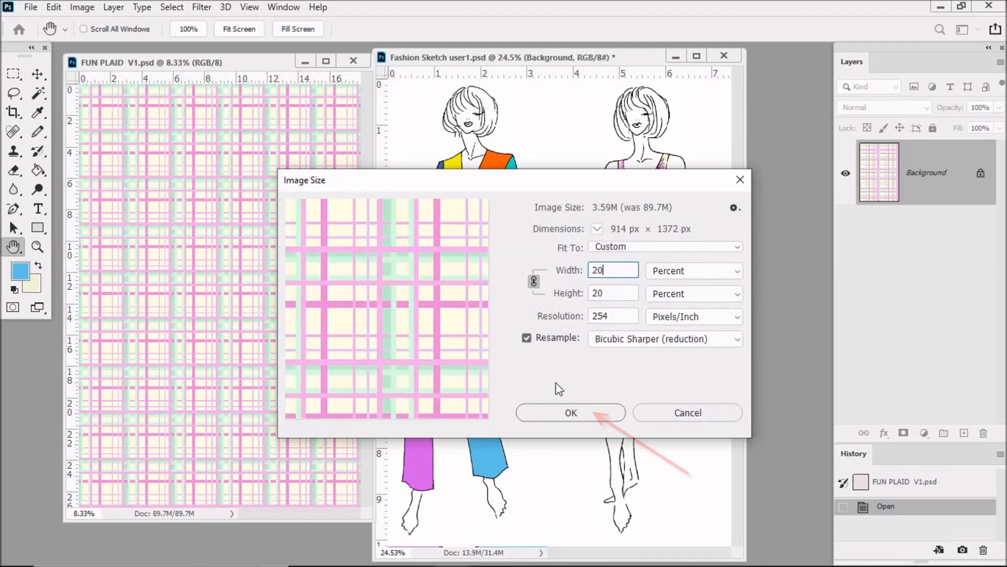
pyautogui.click(573, 412)
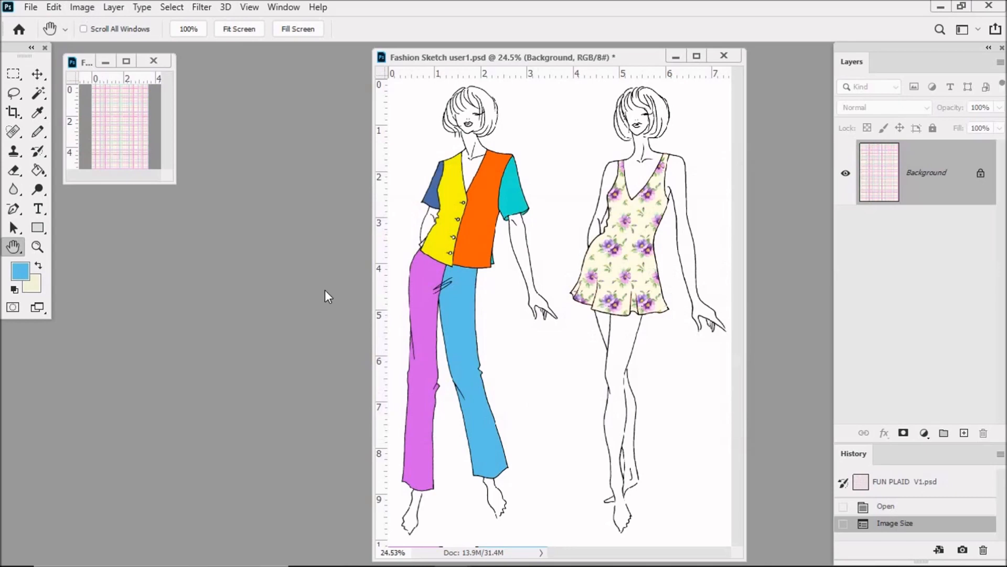
# Save the reduced plaid under the new name FUN PLAID V1 20% in the MINI BODIES folder
pyautogui.click(31, 7)
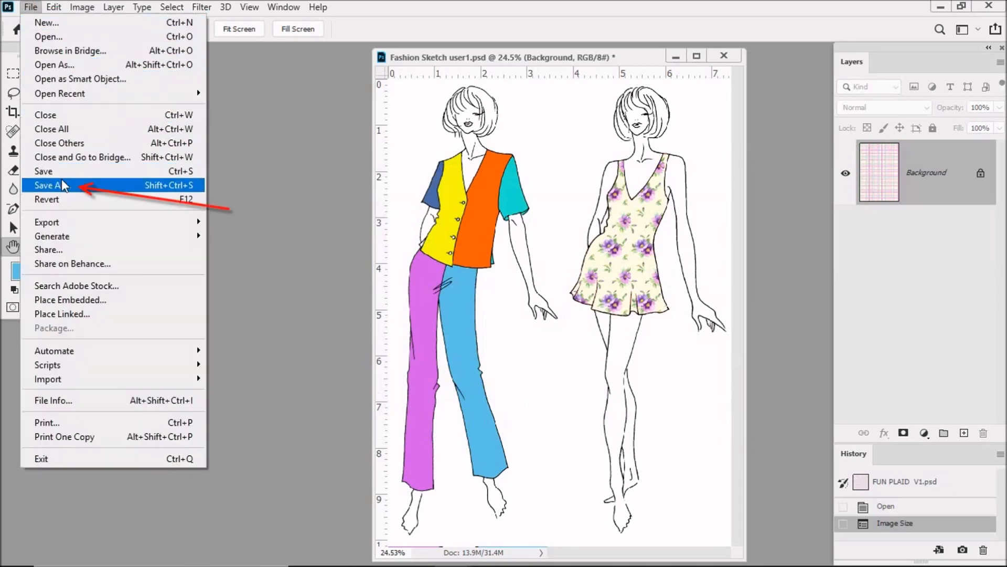
pyautogui.click(62, 180)
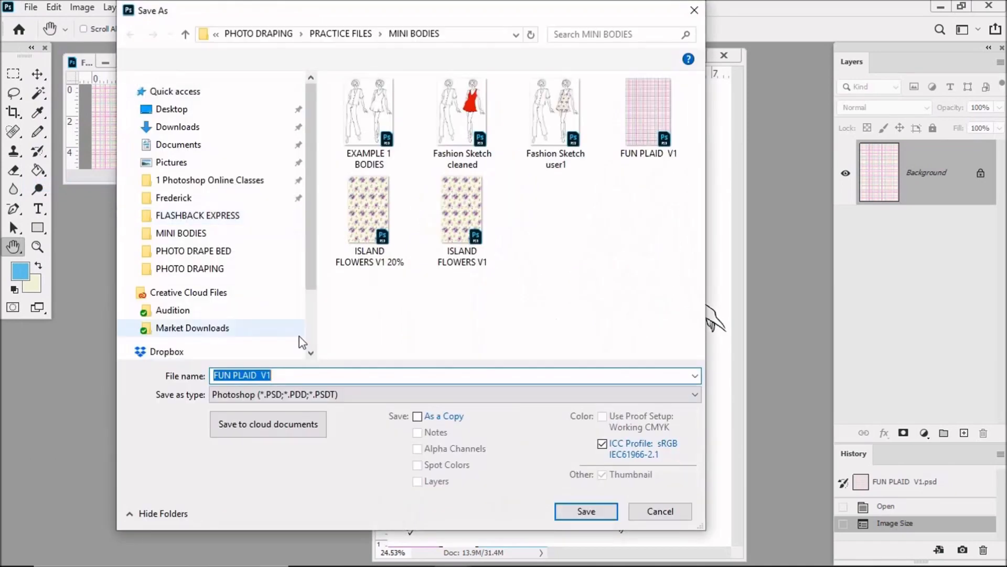
pyautogui.click(287, 376)
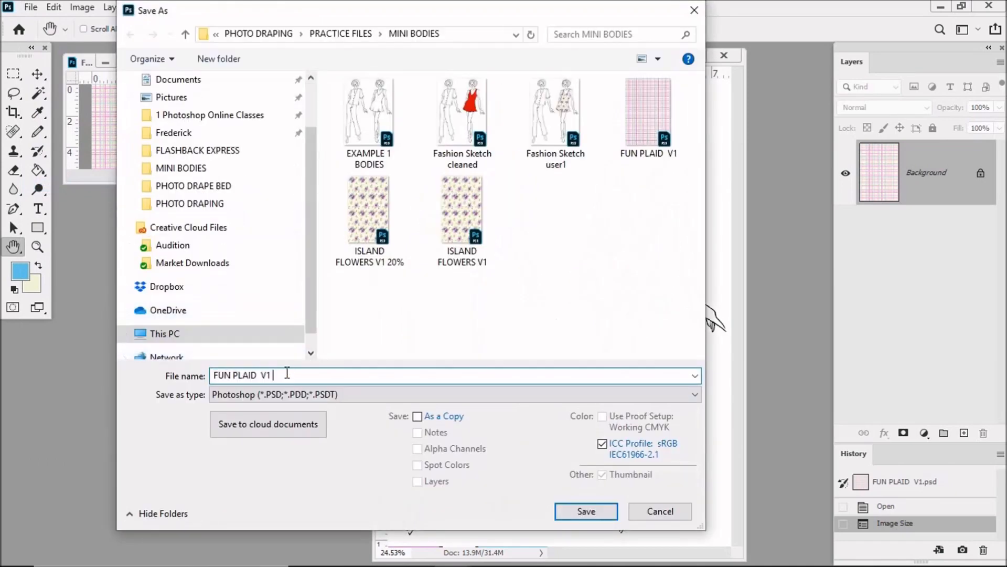
pyautogui.write('20%')
pyautogui.click(595, 512)
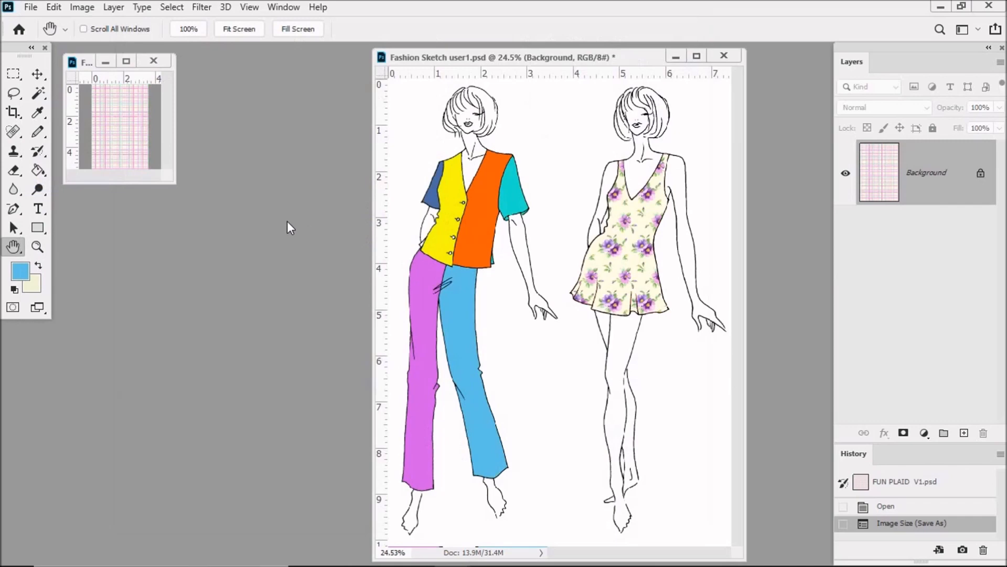
# Select the entire plaid canvas and copy it
pyautogui.click(172, 8)
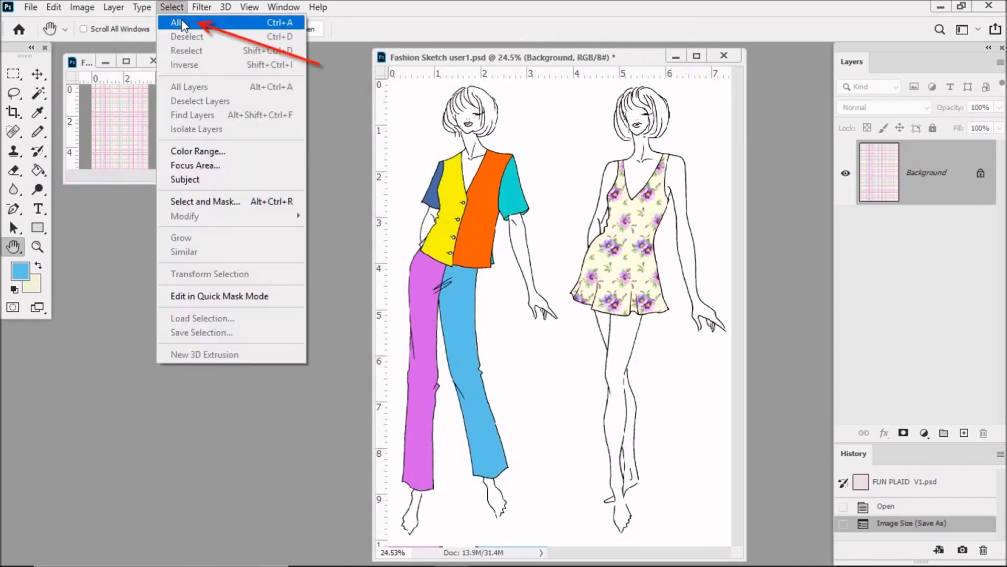
pyautogui.click(181, 23)
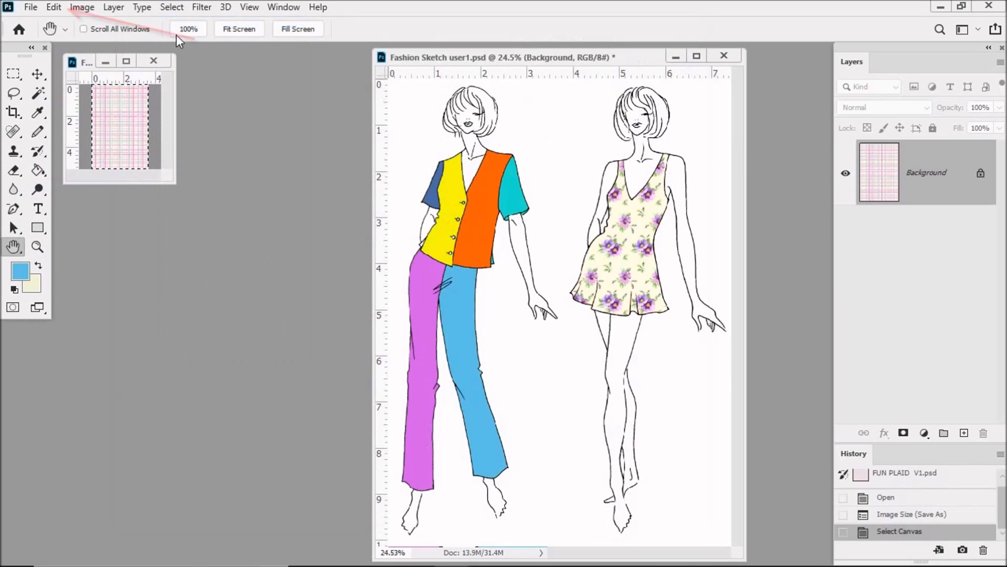
pyautogui.click(54, 8)
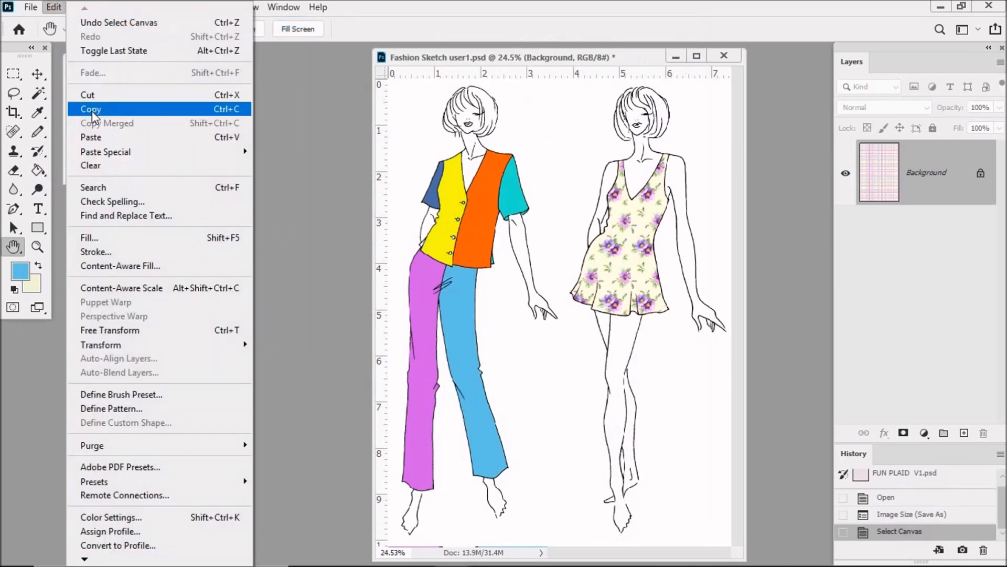
pyautogui.click(93, 111)
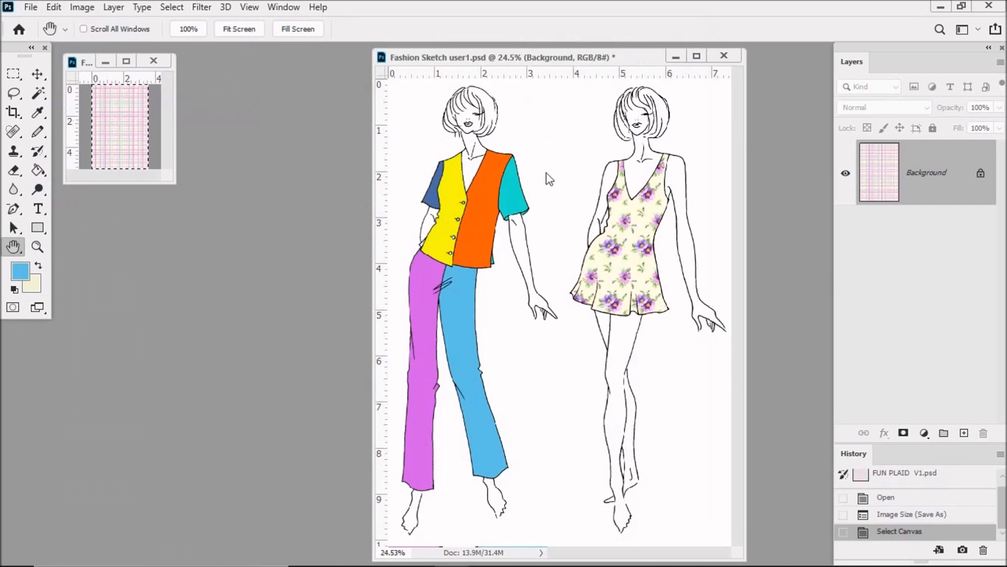
# In the fashion sketch, select the blouse's turquoise sleeve with the Magic Wand and paste the plaid into it
pyautogui.click(578, 59)
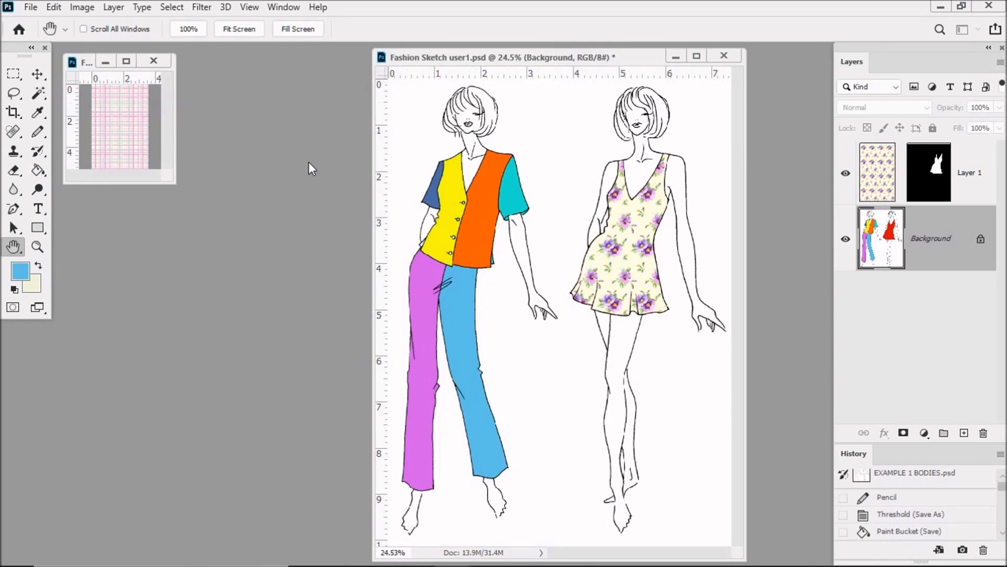
pyautogui.click(36, 97)
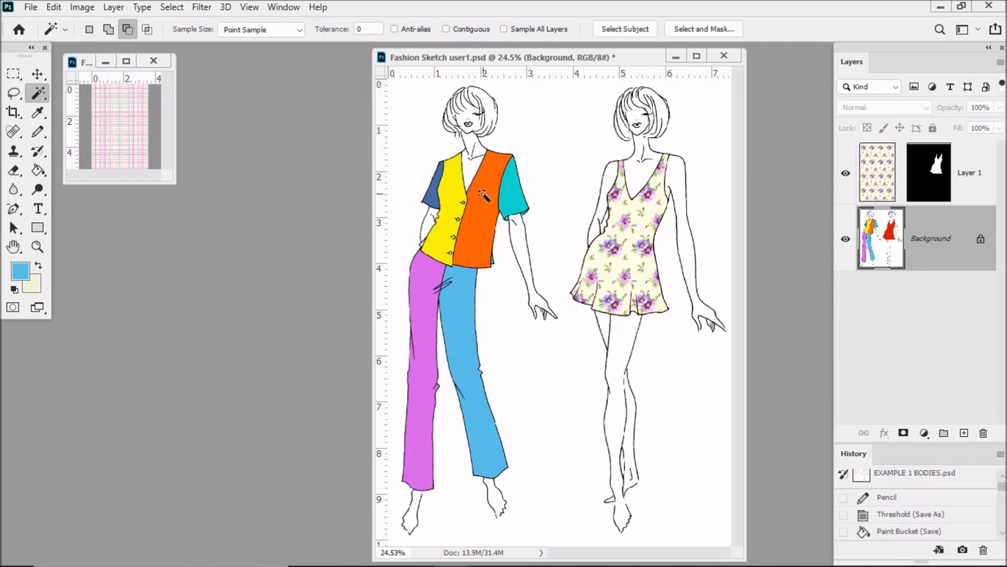
pyautogui.click(508, 187)
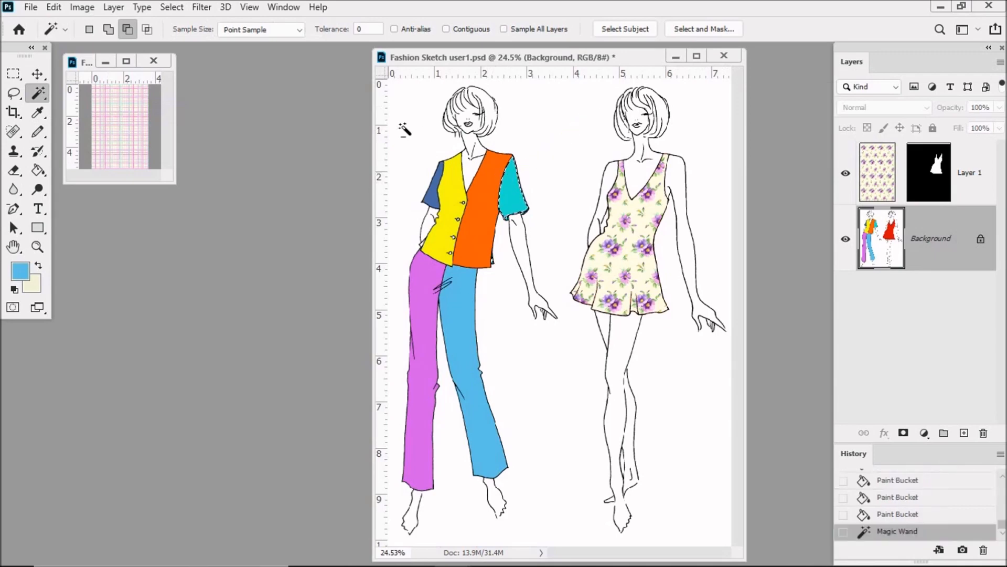
pyautogui.click(53, 7)
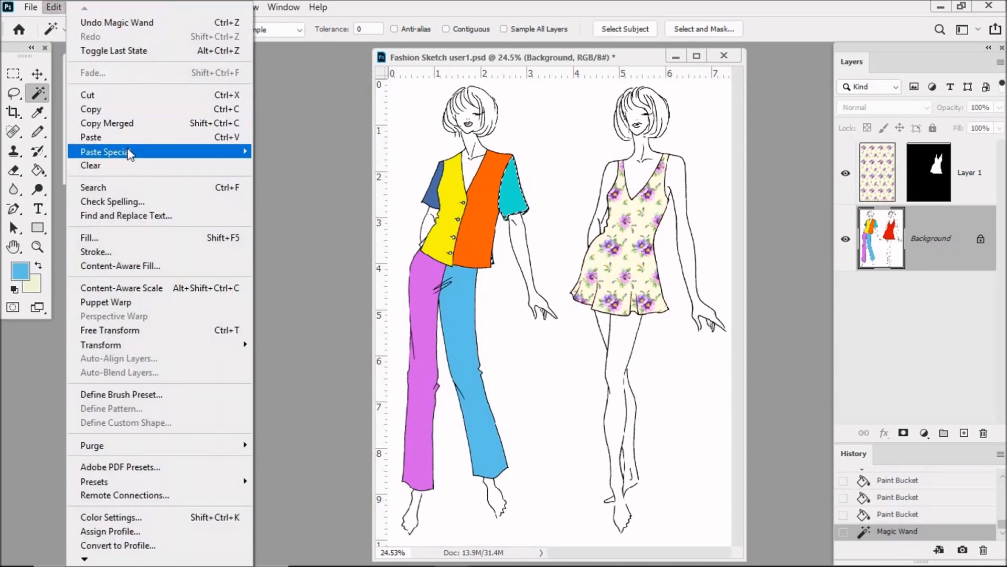
pyautogui.moveTo(238, 153)
pyautogui.click(294, 182)
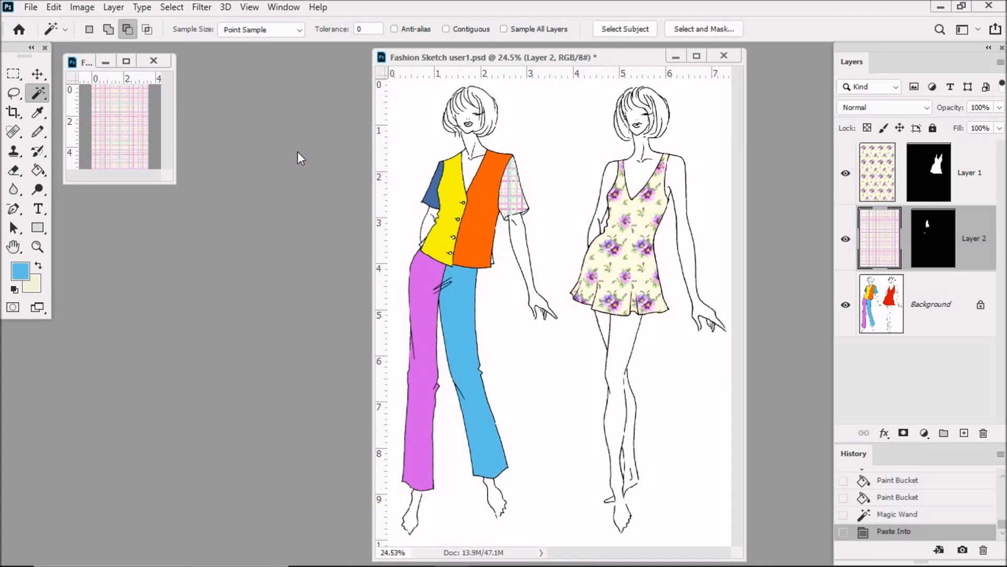
# Rotate the plaid inside the right-hand sleeve about 15 degrees counterclockwise to follow the angle of the arm
pyautogui.click(53, 7)
pyautogui.click(137, 329)
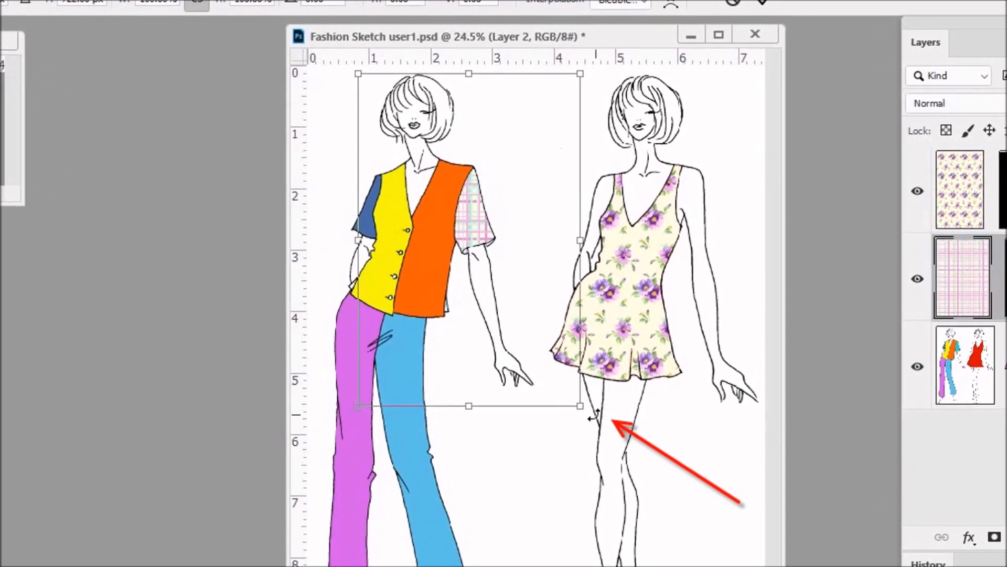
pyautogui.moveTo(591, 413); pyautogui.dragTo(626, 368)
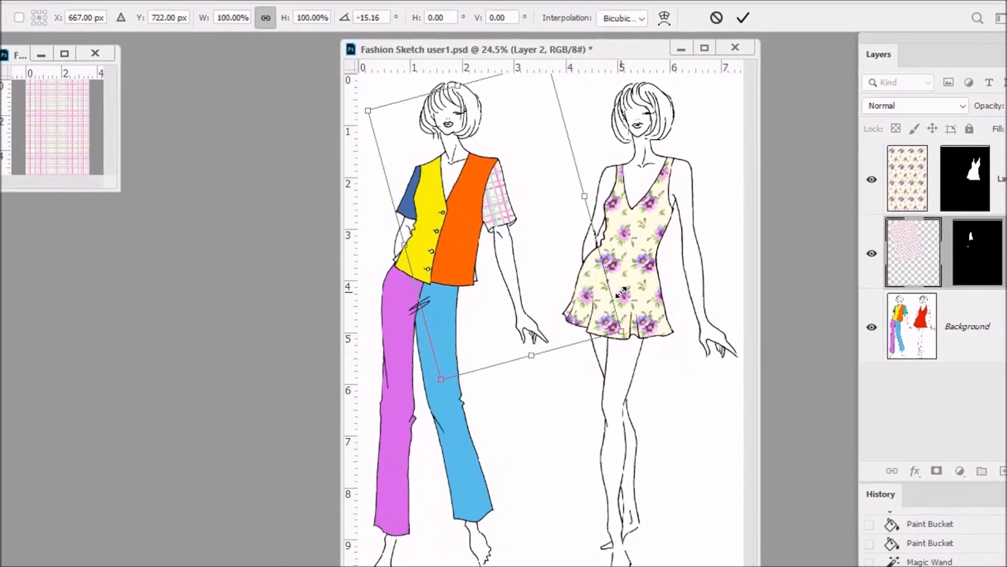
pyautogui.press('Return')
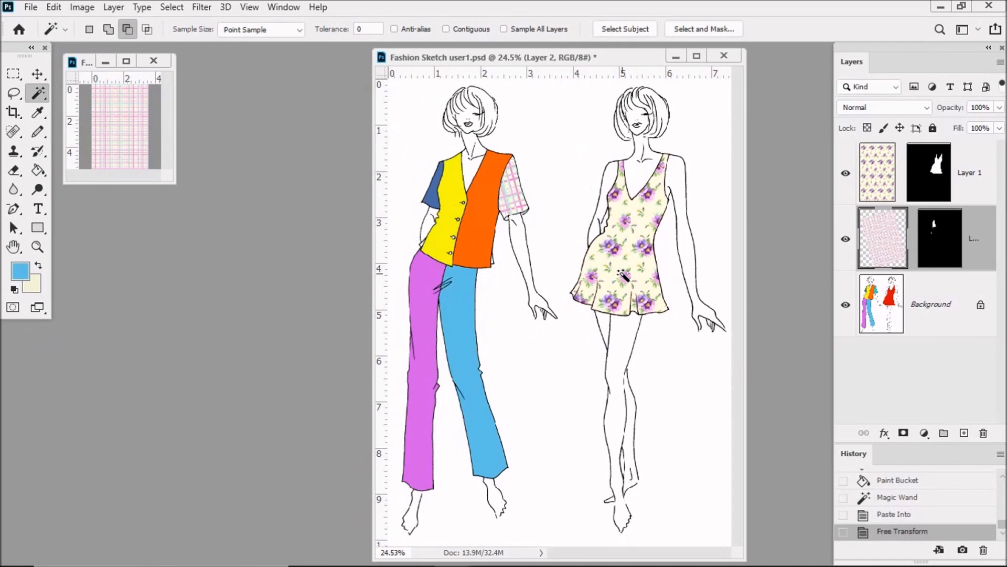
# Select the blouse's dark blue sleeve on the Background layer and paste the plaid into it
pyautogui.click(939, 303)
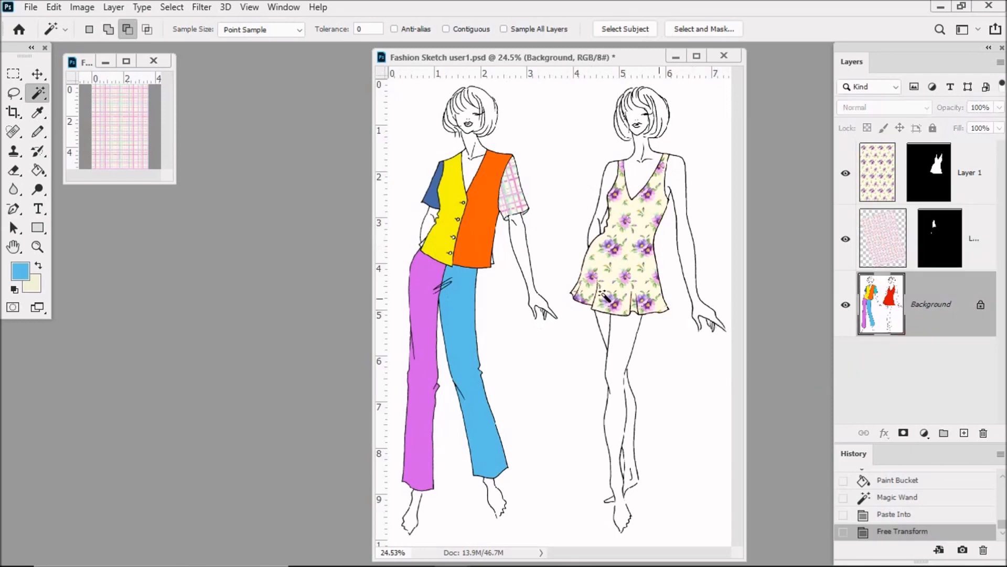
pyautogui.click(431, 196)
pyautogui.click(53, 7)
pyautogui.moveTo(230, 152)
pyautogui.click(286, 179)
# Rotate the plaid inside the left-hand sleeve clockwise to follow the angle of the arm
pyautogui.click(54, 7)
pyautogui.click(126, 330)
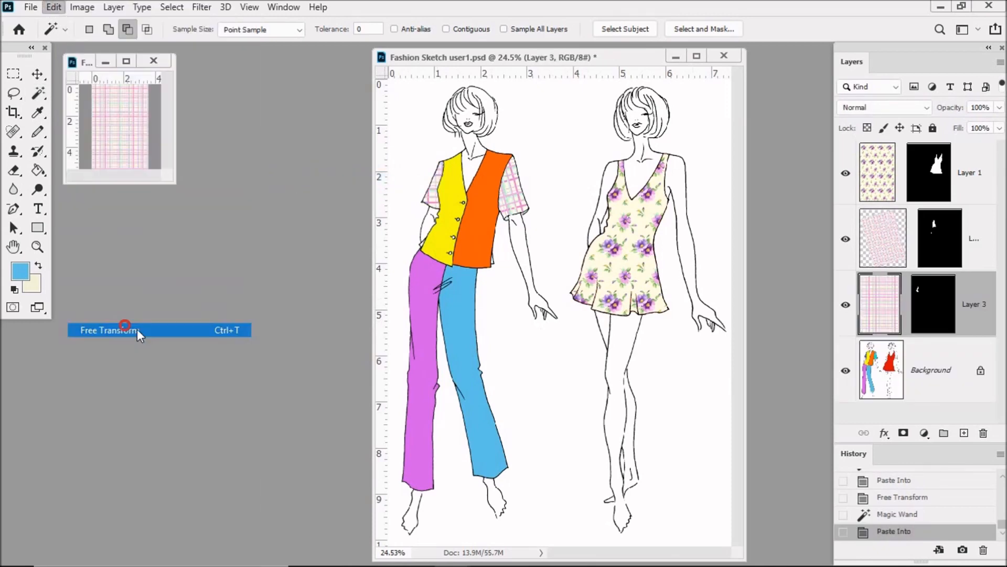
pyautogui.moveTo(569, 90); pyautogui.dragTo(589, 135)
pyautogui.press('w')
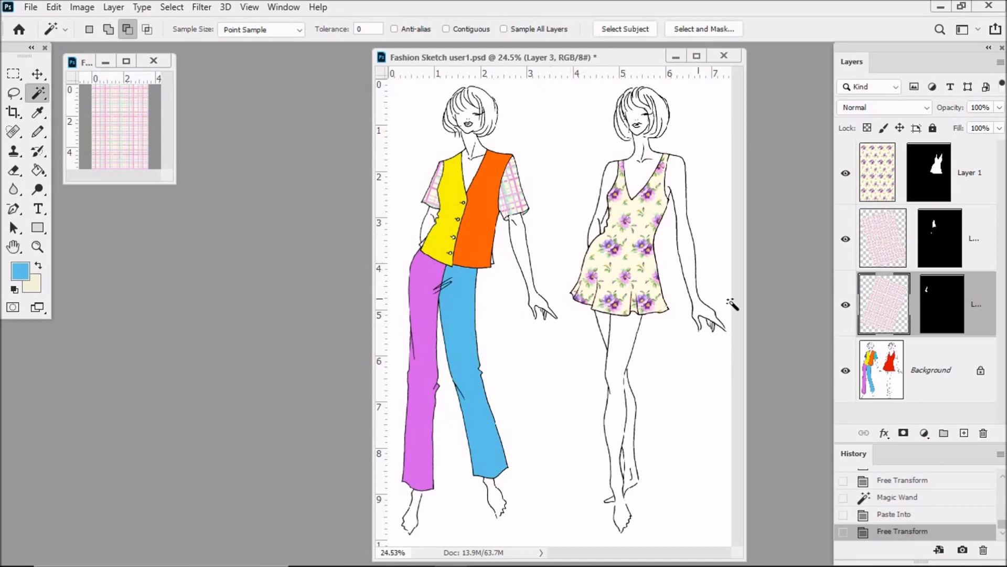
# Select the blouse's yellow front panel on the Background layer and paste the plaid into it
pyautogui.click(920, 371)
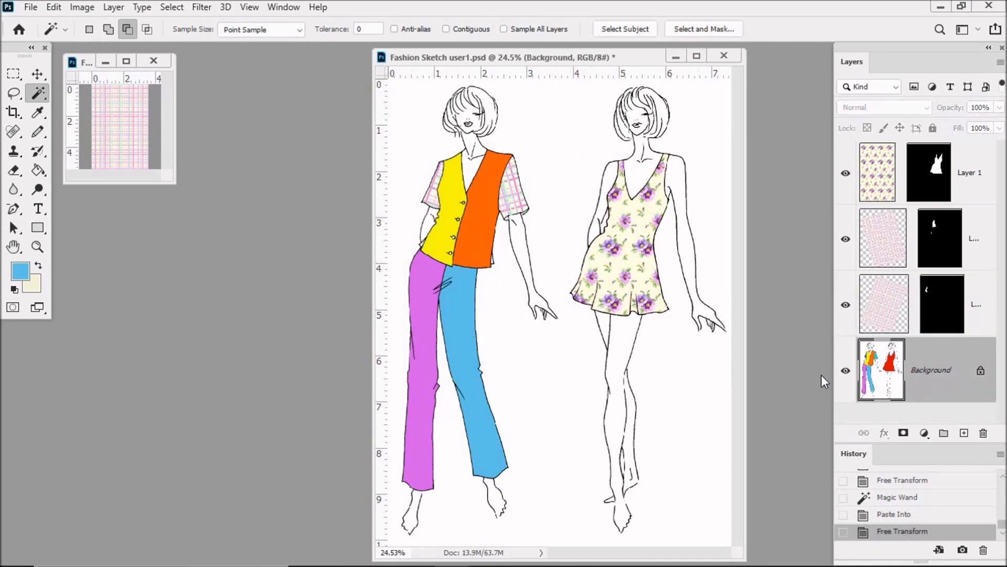
pyautogui.click(451, 192)
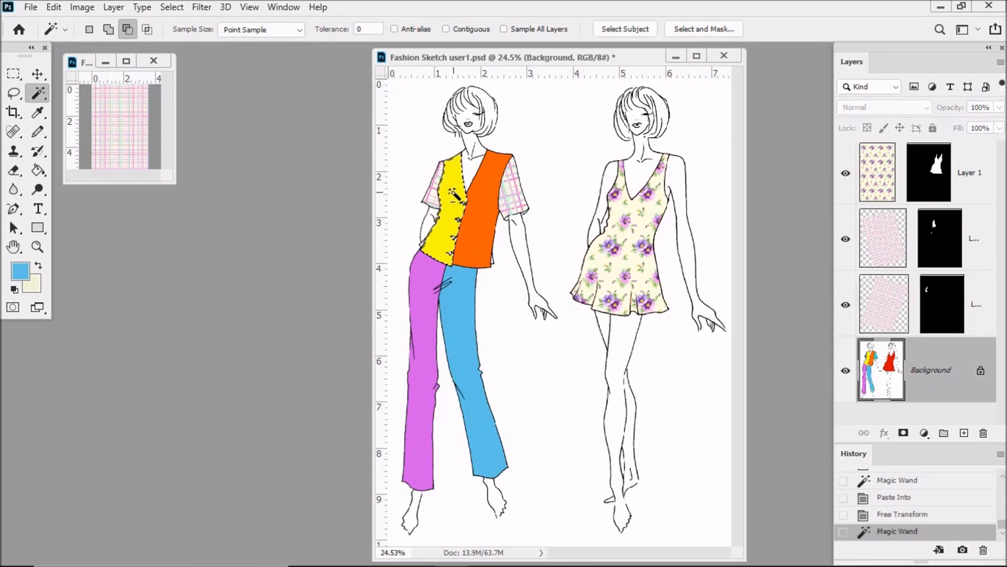
pyautogui.click(54, 7)
pyautogui.moveTo(121, 152)
pyautogui.click(291, 181)
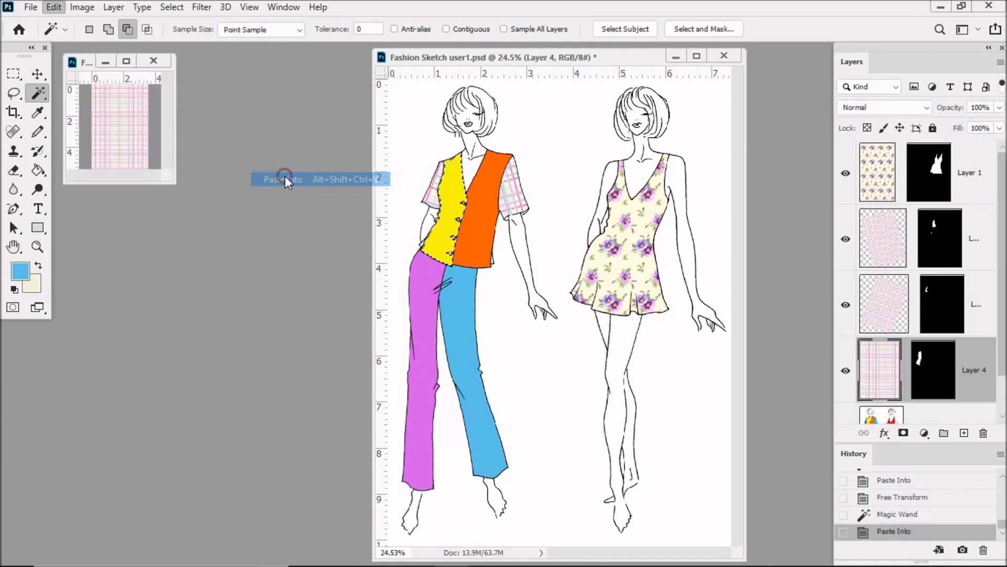
# Rotate the plaid inside the blouse's left-hand front panel about 16 degrees clockwise and shift it slightly
pyautogui.click(54, 6)
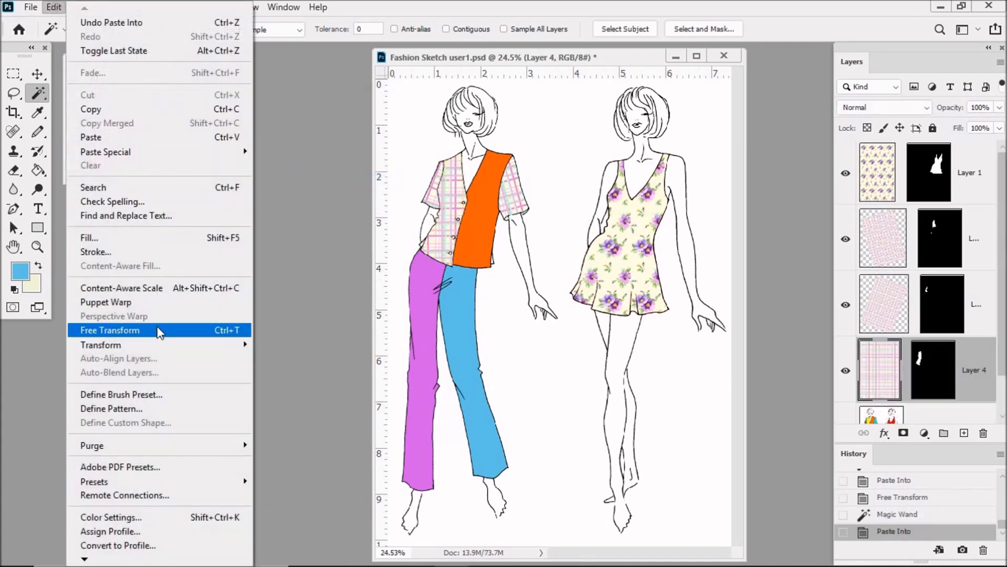
pyautogui.click(137, 331)
pyautogui.moveTo(577, 97); pyautogui.dragTo(611, 112)
pyautogui.moveTo(560, 135); pyautogui.dragTo(565, 137)
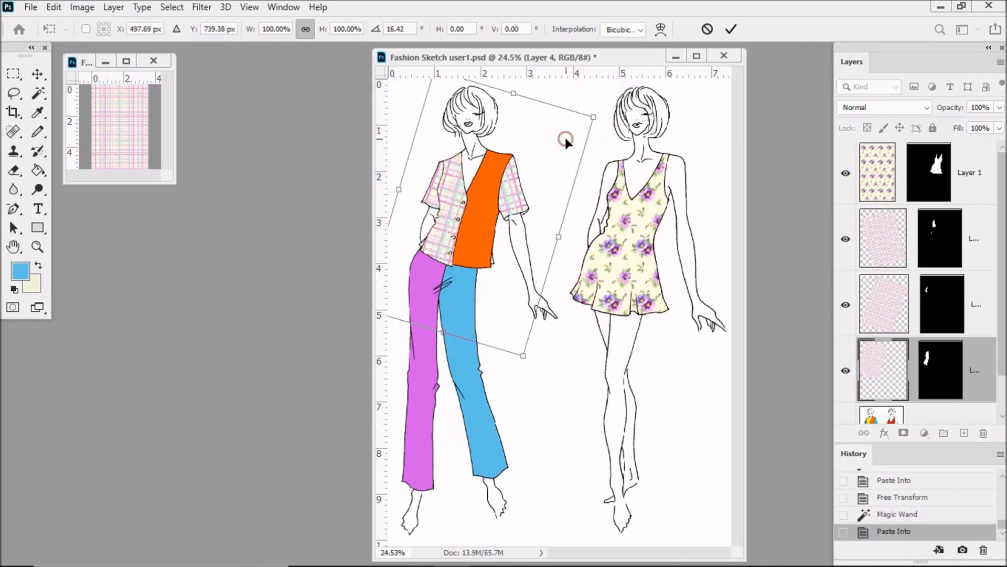
pyautogui.press('Return')
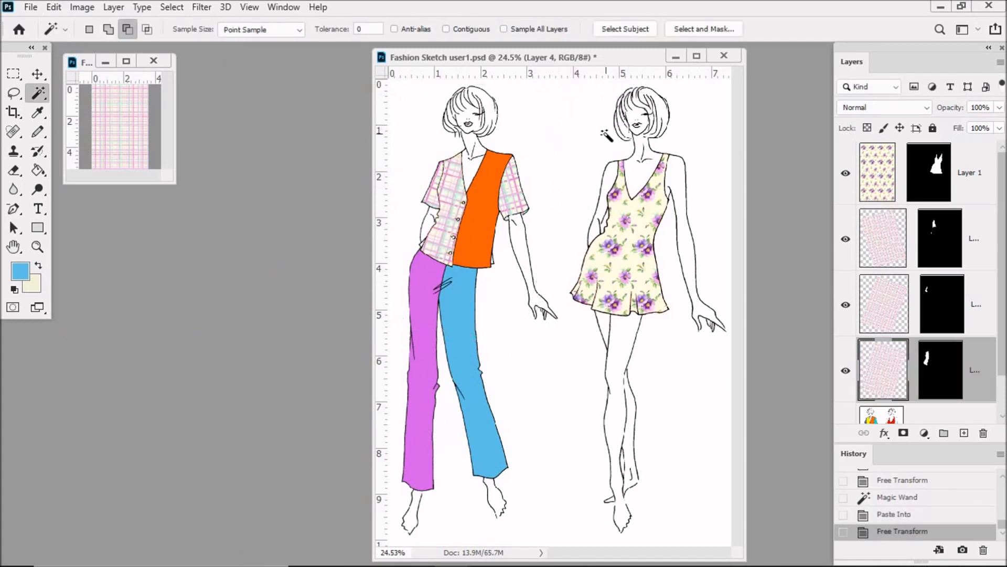
# Select the blouse's orange front panel on the Background layer and paste the plaid into it
pyautogui.scroll(-1, 1005, 276)
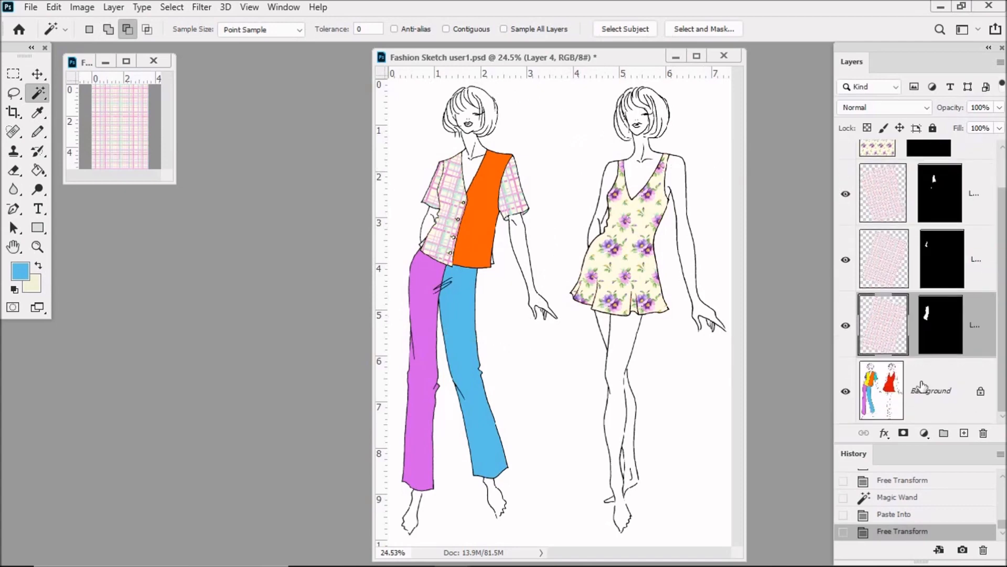
pyautogui.click(923, 388)
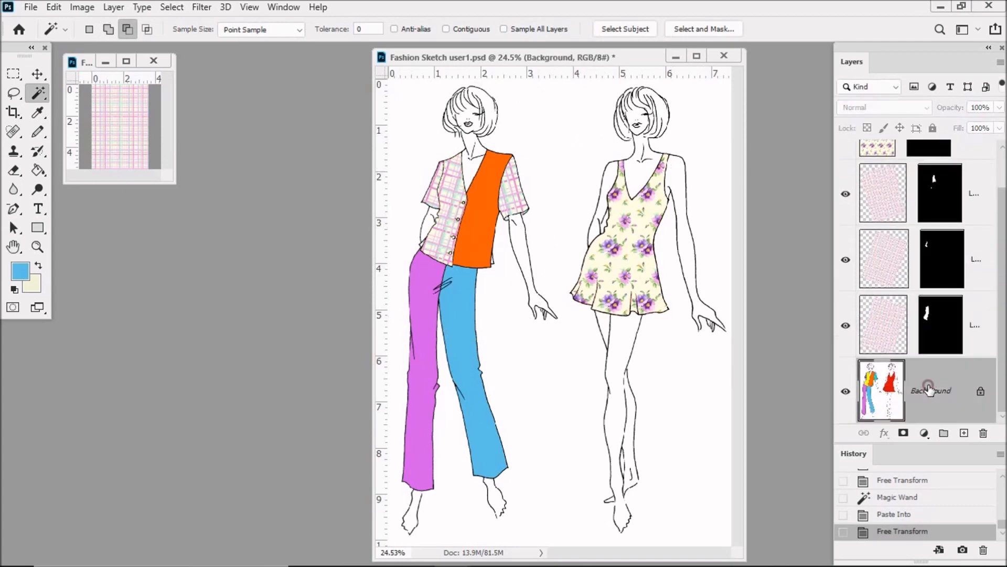
pyautogui.click(476, 218)
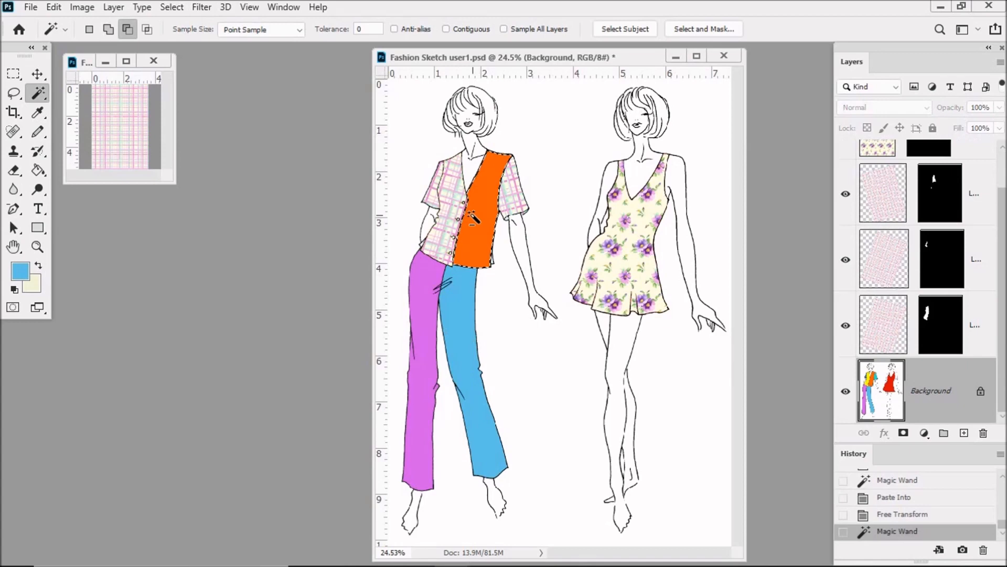
pyautogui.click(54, 7)
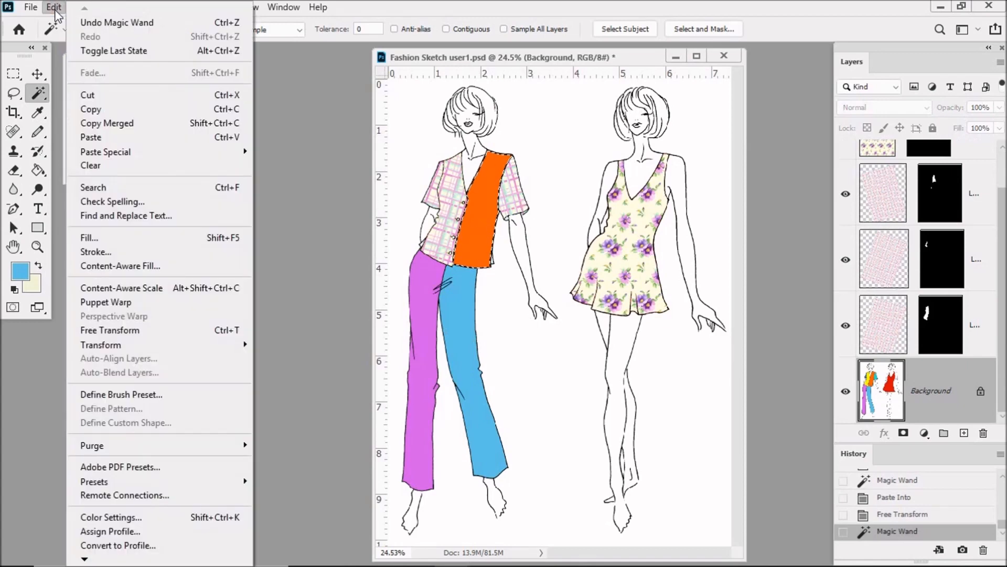
pyautogui.moveTo(139, 154)
pyautogui.click(310, 177)
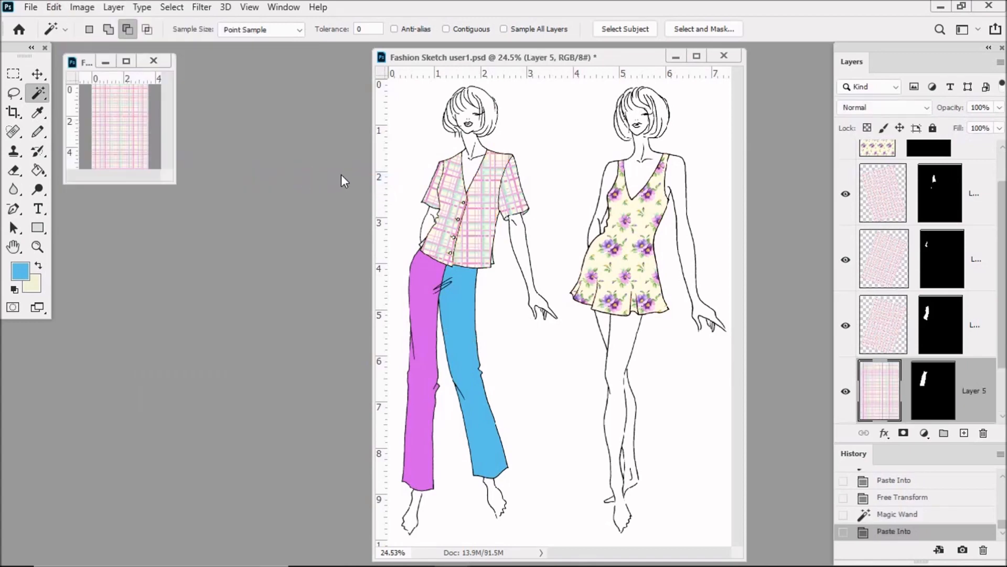
# Rotate the plaid inside the blouse's right-hand front panel about 11 degrees clockwise and shift it slightly
pyautogui.click(54, 6)
pyautogui.click(113, 330)
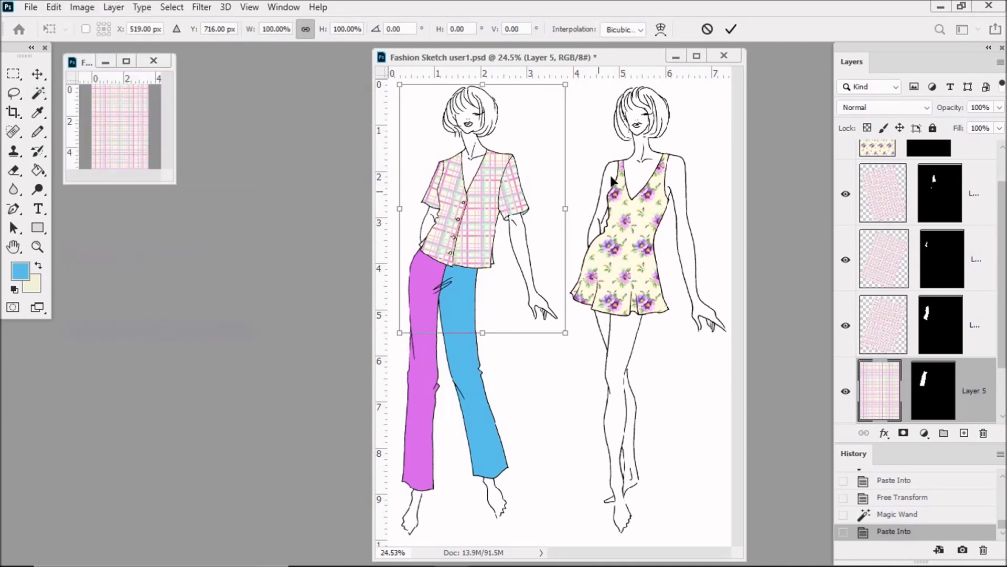
pyautogui.moveTo(588, 92); pyautogui.dragTo(613, 117)
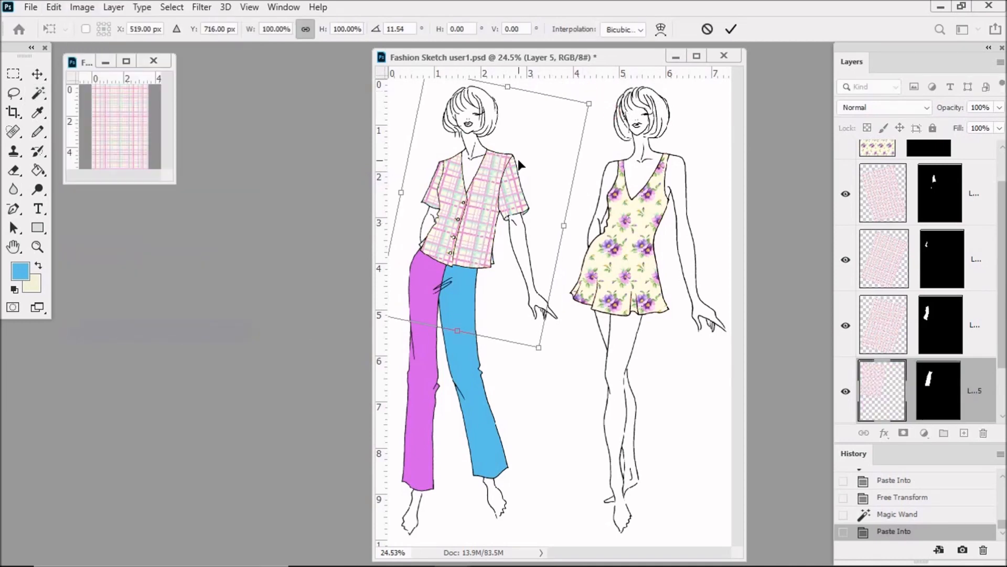
pyautogui.moveTo(496, 169); pyautogui.dragTo(499, 170)
pyautogui.moveTo(609, 124); pyautogui.dragTo(607, 121)
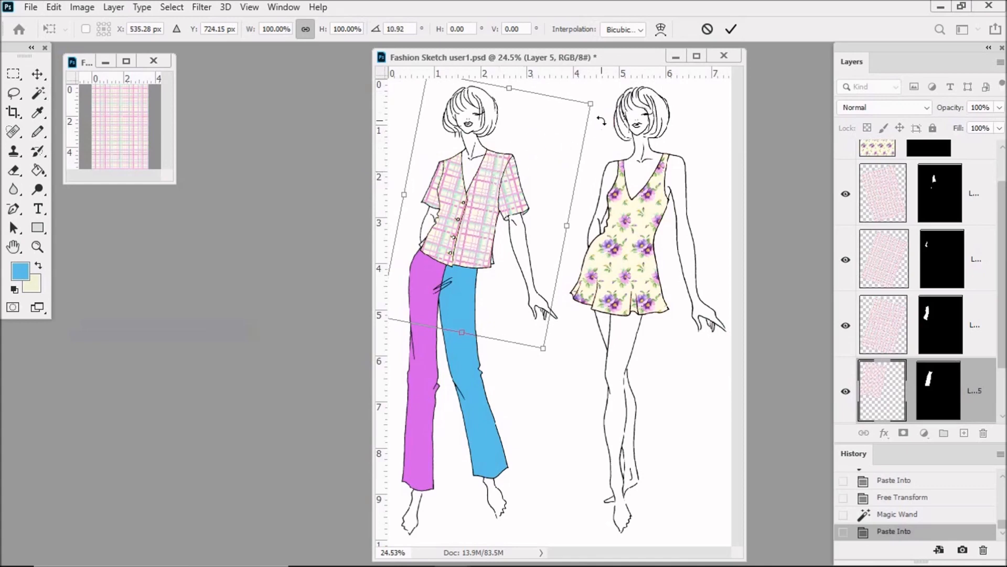
pyautogui.press('Return')
# Select the purple trouser leg on the Background layer with the Magic Wand and paste the plaid into it
pyautogui.press('w')
pyautogui.scroll(-2, 1002, 261)
pyautogui.click(934, 391)
pyautogui.click(425, 337)
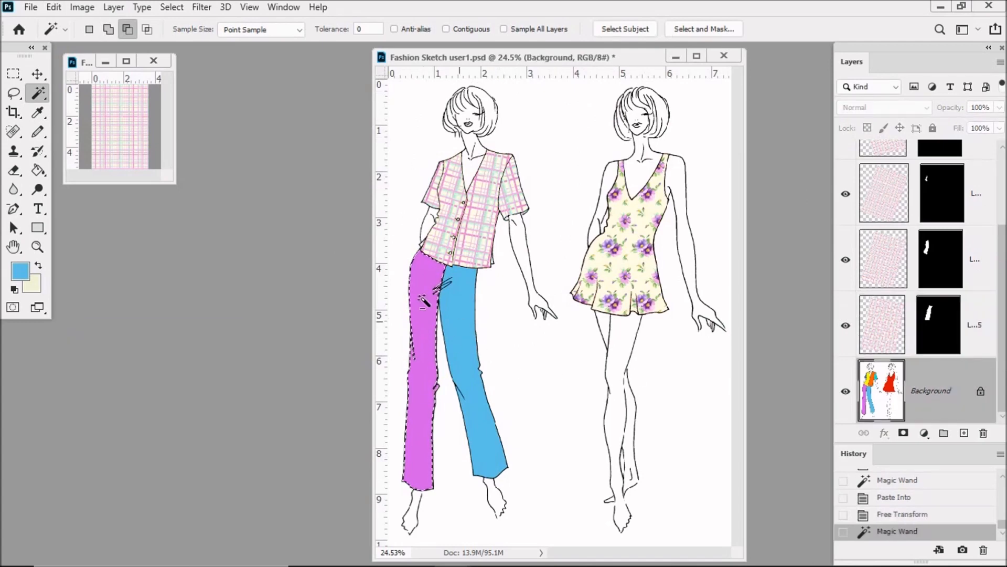
pyautogui.click(54, 7)
pyautogui.moveTo(125, 153)
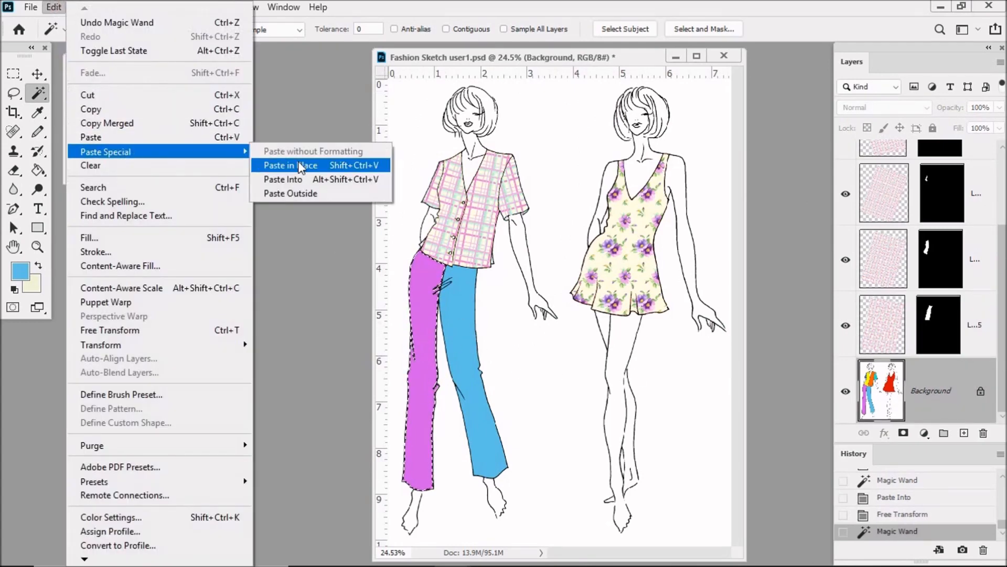
pyautogui.click(308, 179)
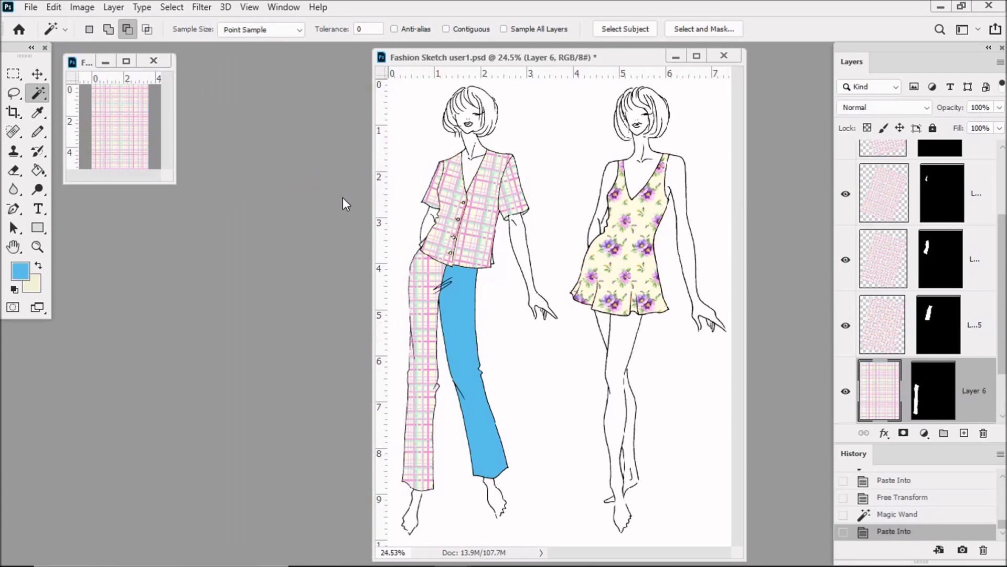
# Rotate the plaid inside the left-hand trouser leg about 2 degrees clockwise to follow the leg
pyautogui.click(54, 7)
pyautogui.click(138, 328)
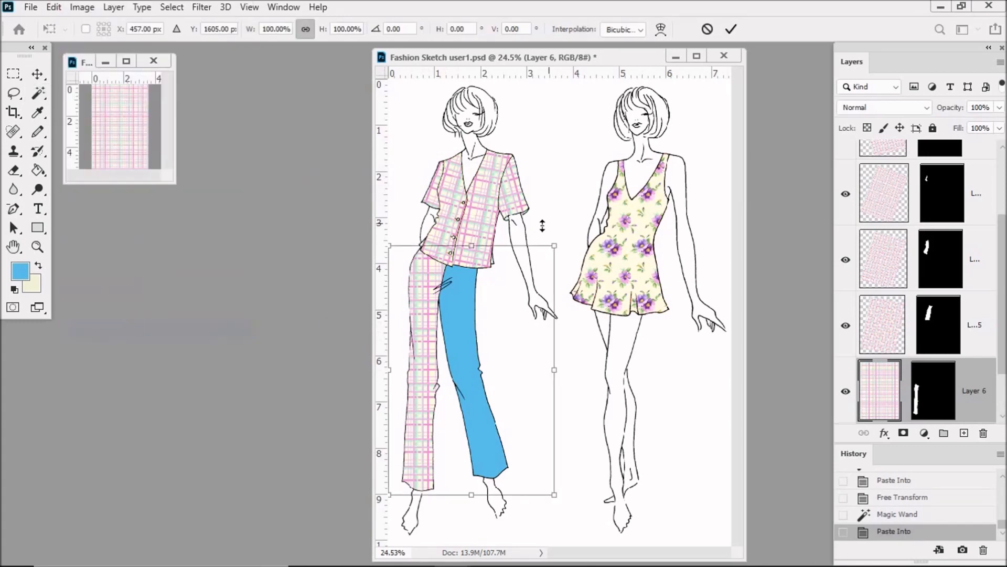
pyautogui.moveTo(558, 224); pyautogui.dragTo(570, 222)
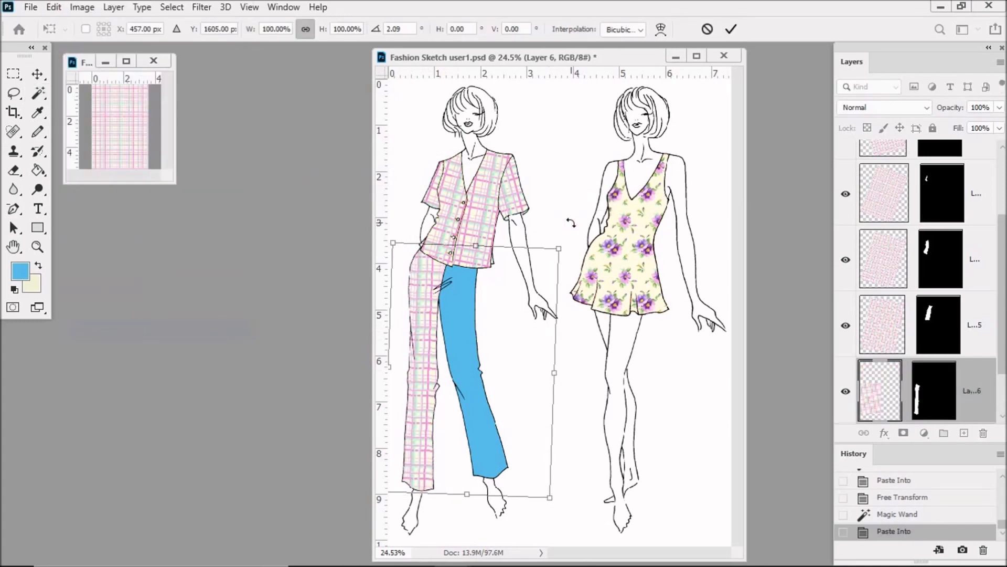
pyautogui.press('Return')
# Select the blue trouser leg on the Background layer and paste the plaid into it
pyautogui.scroll(-1, 963, 341)
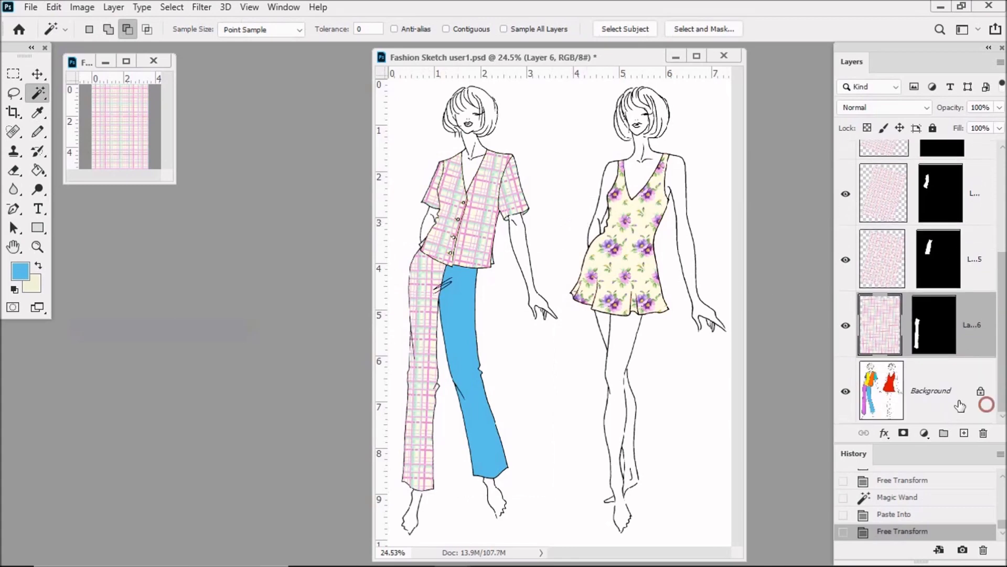
pyautogui.click(963, 408)
pyautogui.click(470, 306)
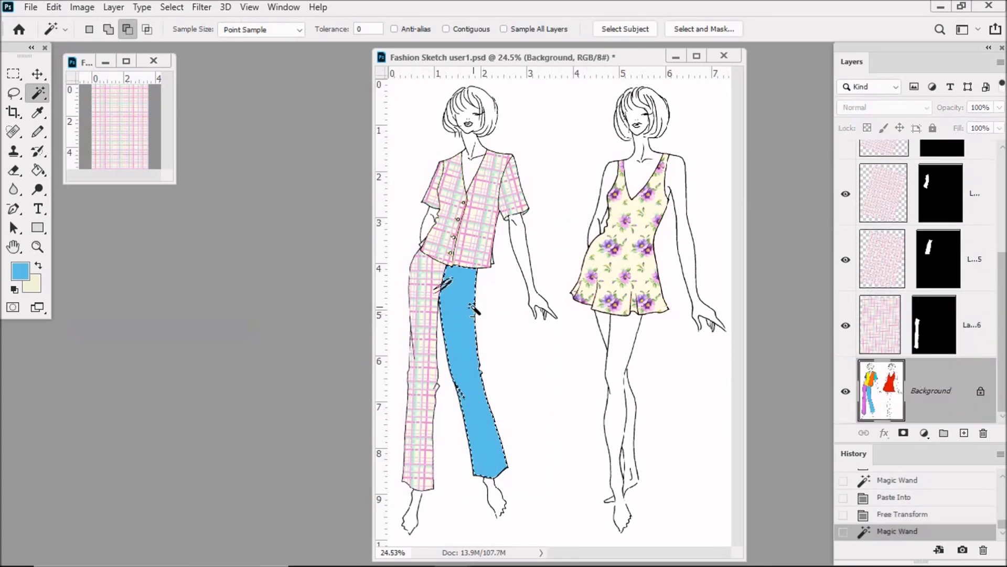
pyautogui.click(53, 7)
pyautogui.moveTo(131, 152)
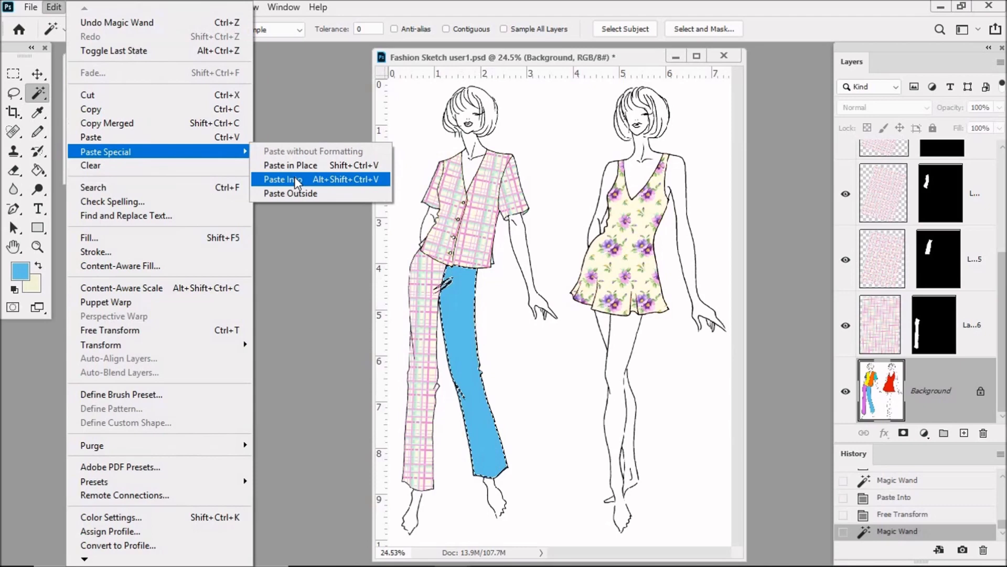
pyautogui.click(283, 179)
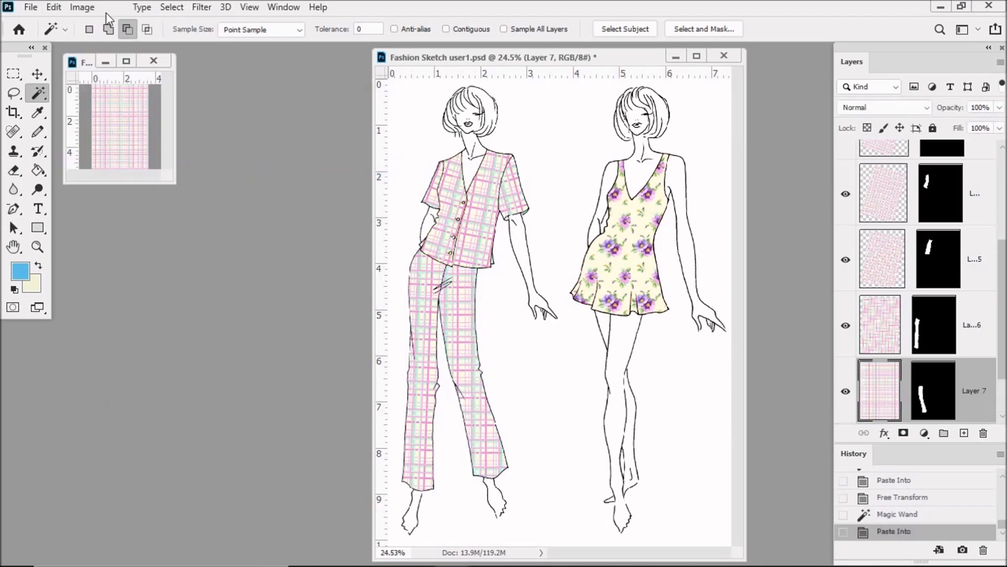
# Rotate the plaid inside the right-hand trouser leg to follow the leg's angle and shift it slightly
pyautogui.click(54, 7)
pyautogui.click(125, 330)
pyautogui.moveTo(560, 228); pyautogui.dragTo(564, 226)
pyautogui.moveTo(499, 282); pyautogui.dragTo(501, 279)
pyautogui.press('Return')
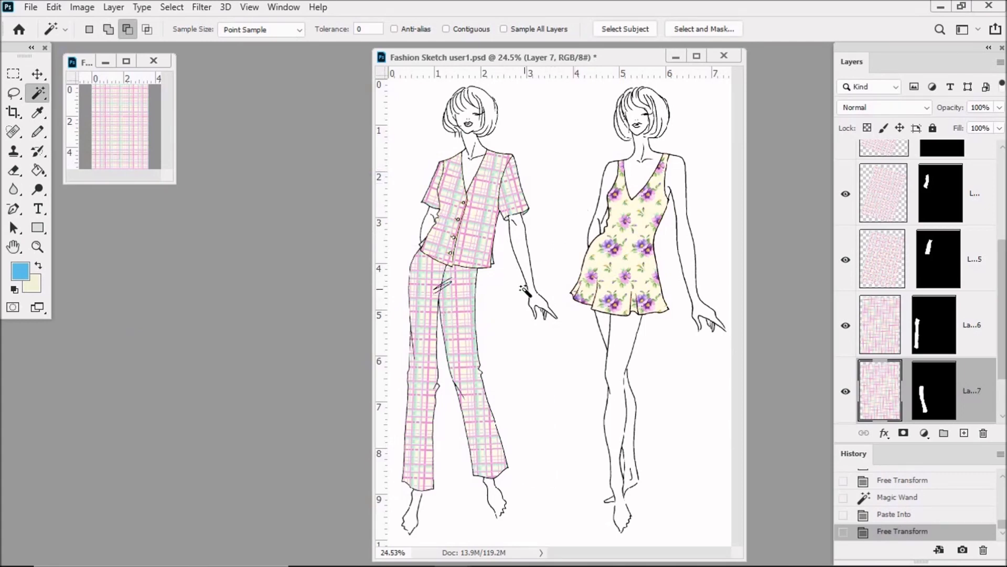
# Save the sketch as a new Photoshop file named Fashion Sketch V1 in the MINI BODIES folder, keeping its layers
pyautogui.click(30, 8)
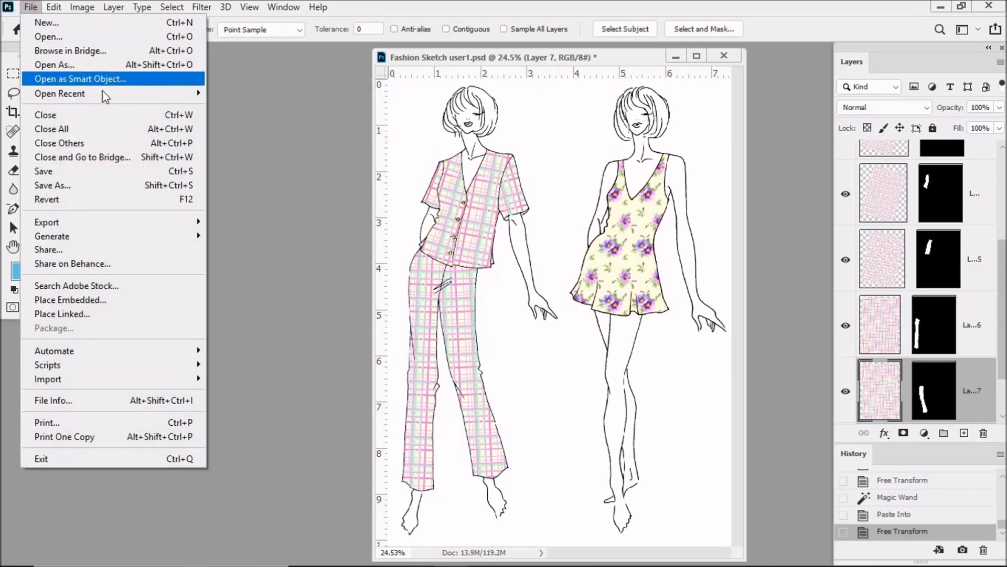
pyautogui.click(87, 184)
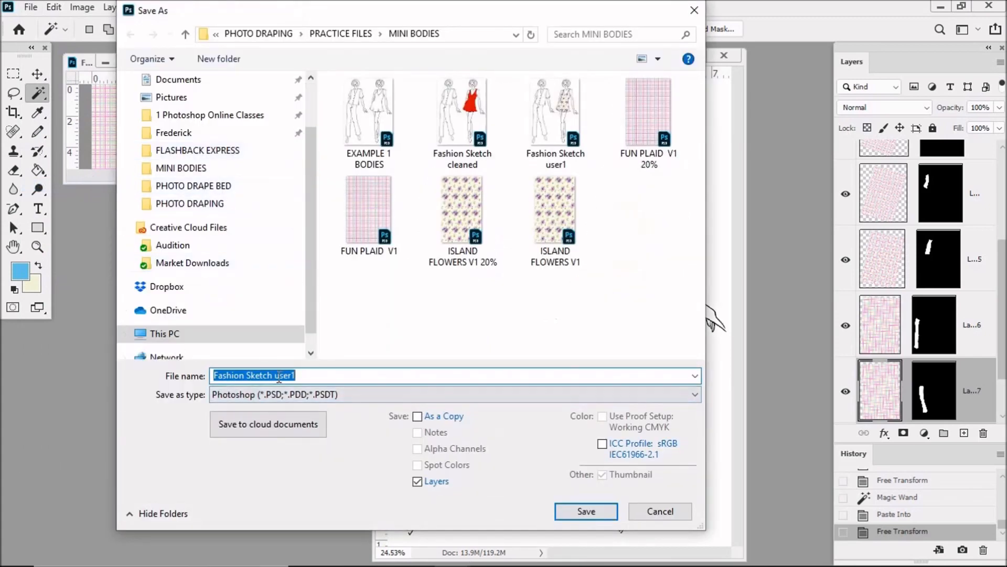
pyautogui.doubleClick(279, 375)
pyautogui.write('V1')
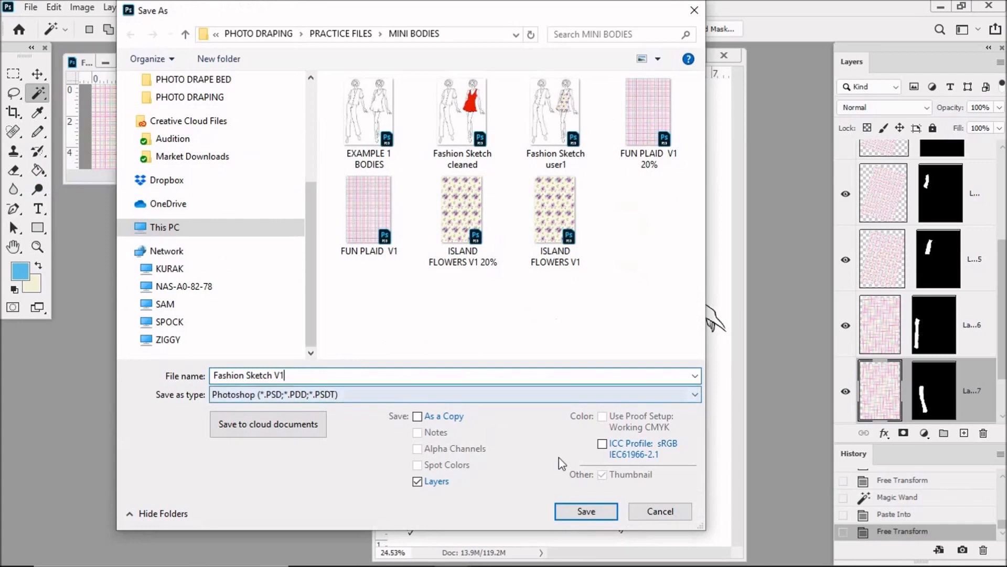
pyautogui.click(586, 511)
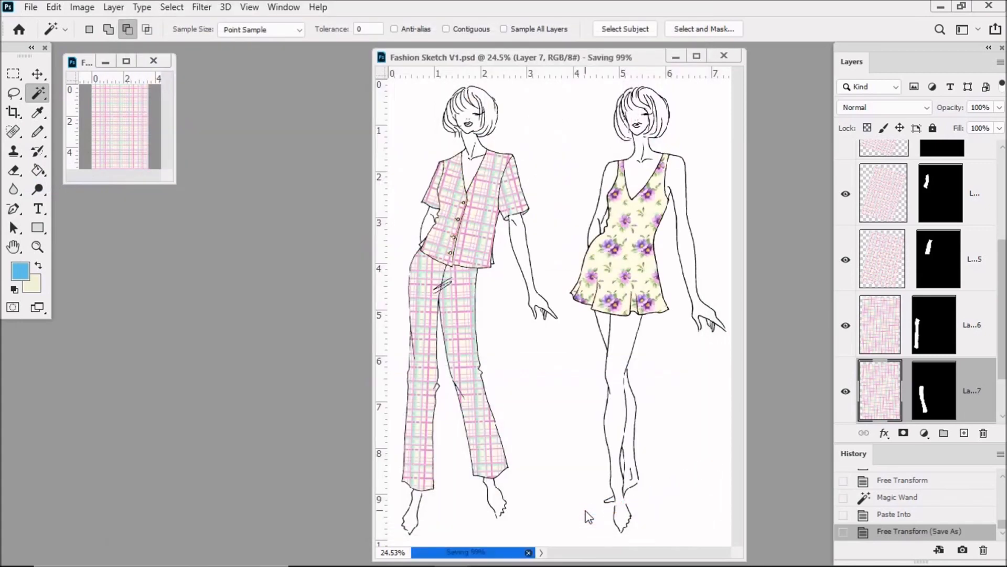